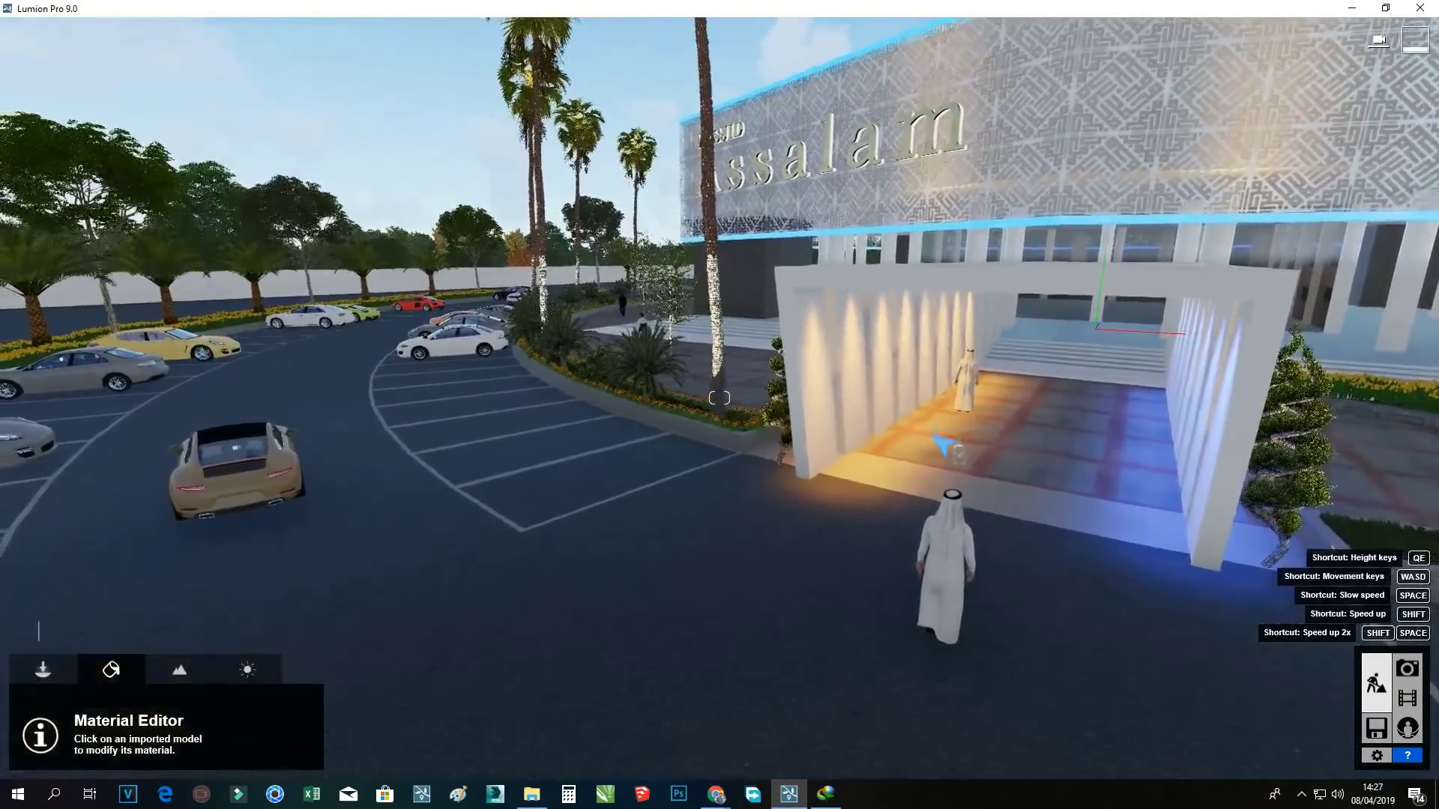
Move the camera around the mosque to frame its entrance and facade
{"action": "right_click_drag", "start_coordinate": [937, 436], "coordinate": [937, 437]}
{"action": "key", "text": "s"}
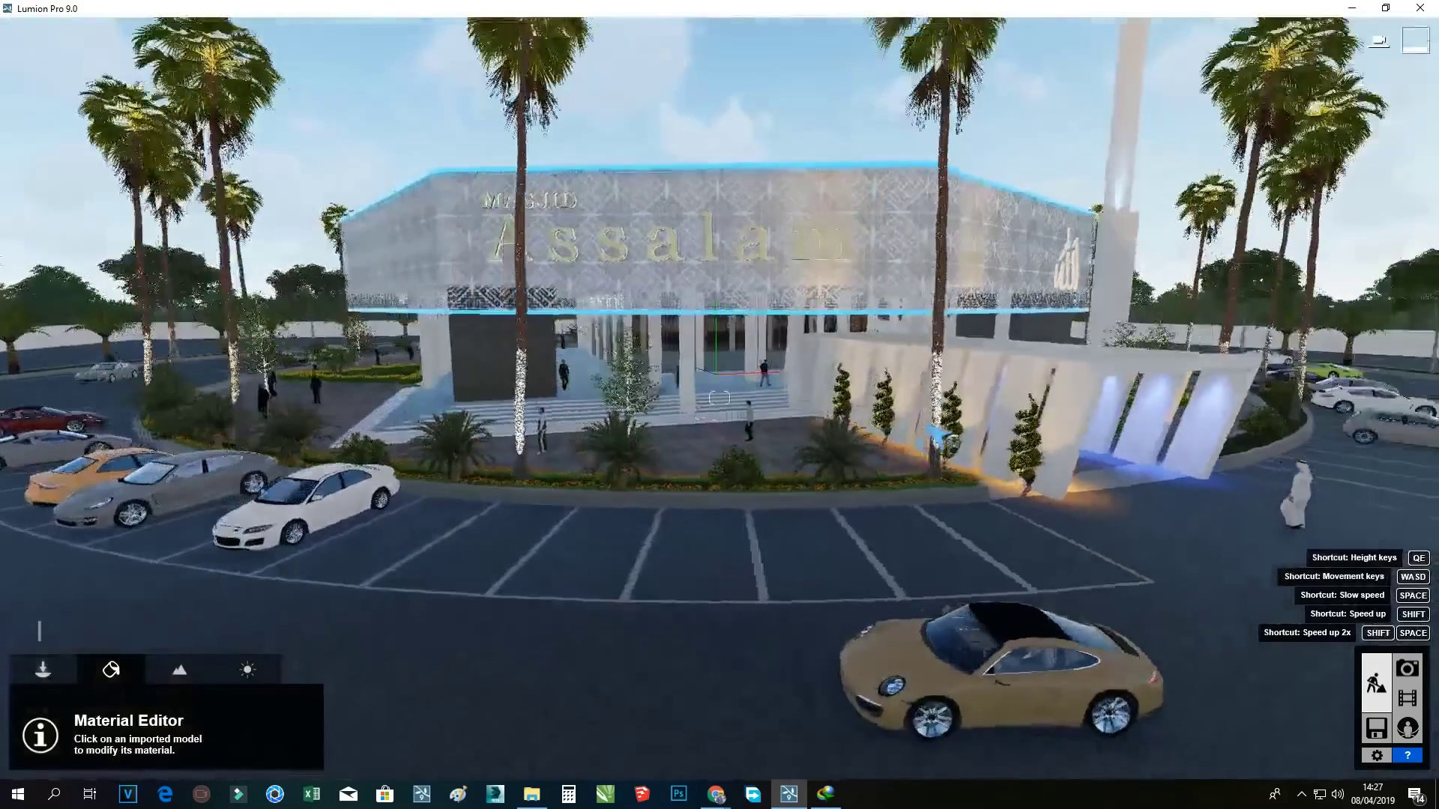
{"action": "key", "text": "w"}
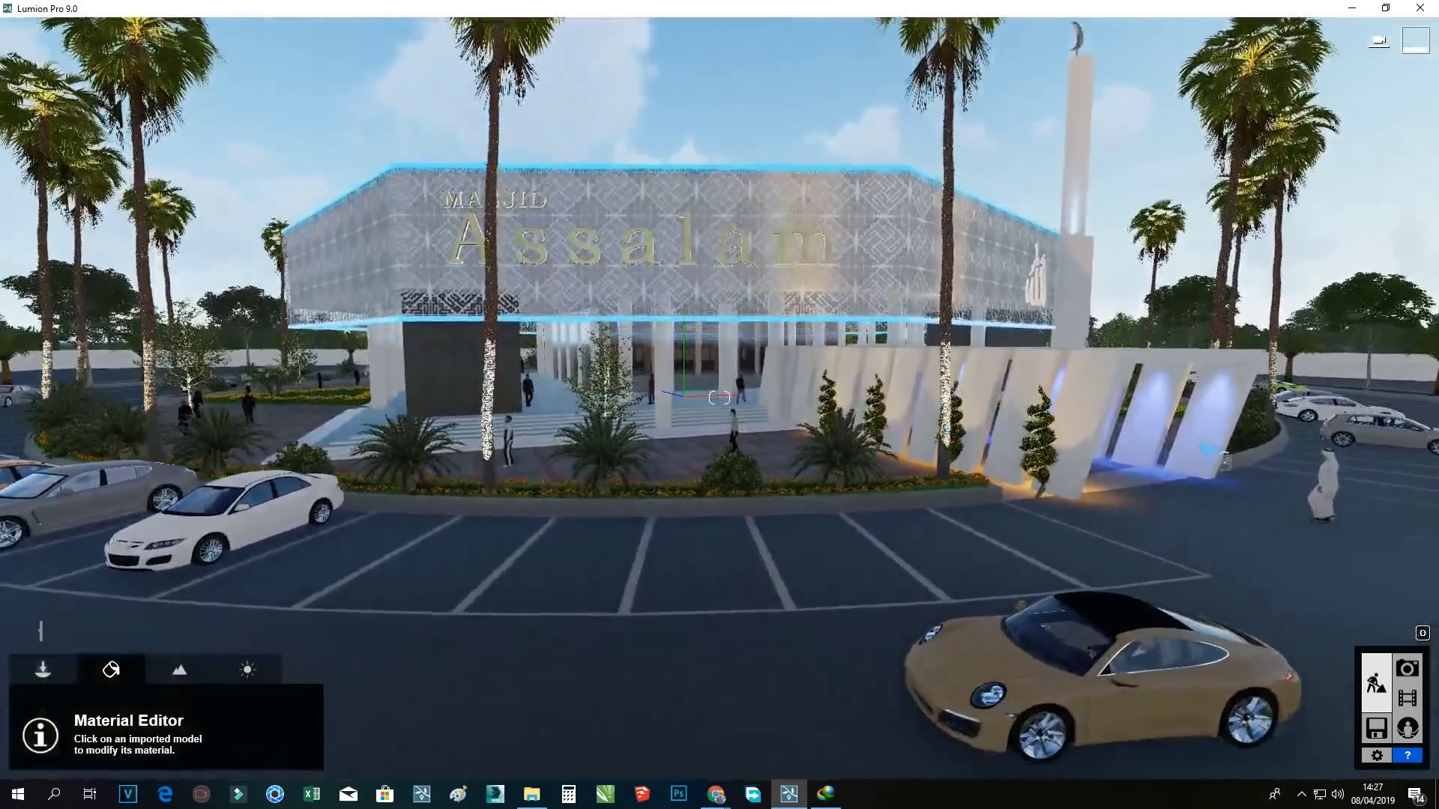
{"action": "right_click_drag", "start_coordinate": [937, 437], "coordinate": [1423, 669]}
Copy photo 27's effects via Edit... > Copy effects, then bring up clip 2 in movie mode
{"action": "left_click", "coordinate": [1409, 668]}
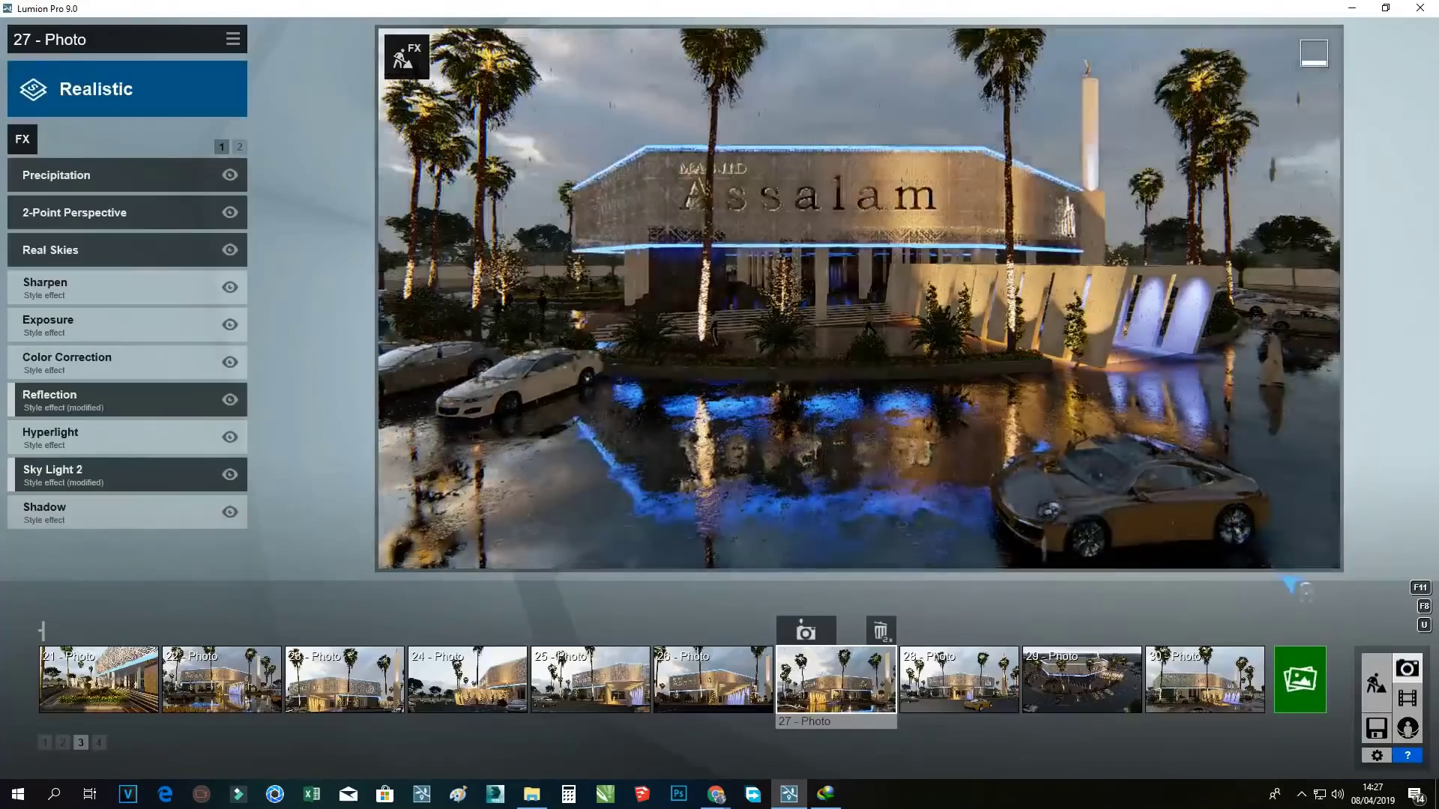
{"action": "left_click", "coordinate": [850, 676]}
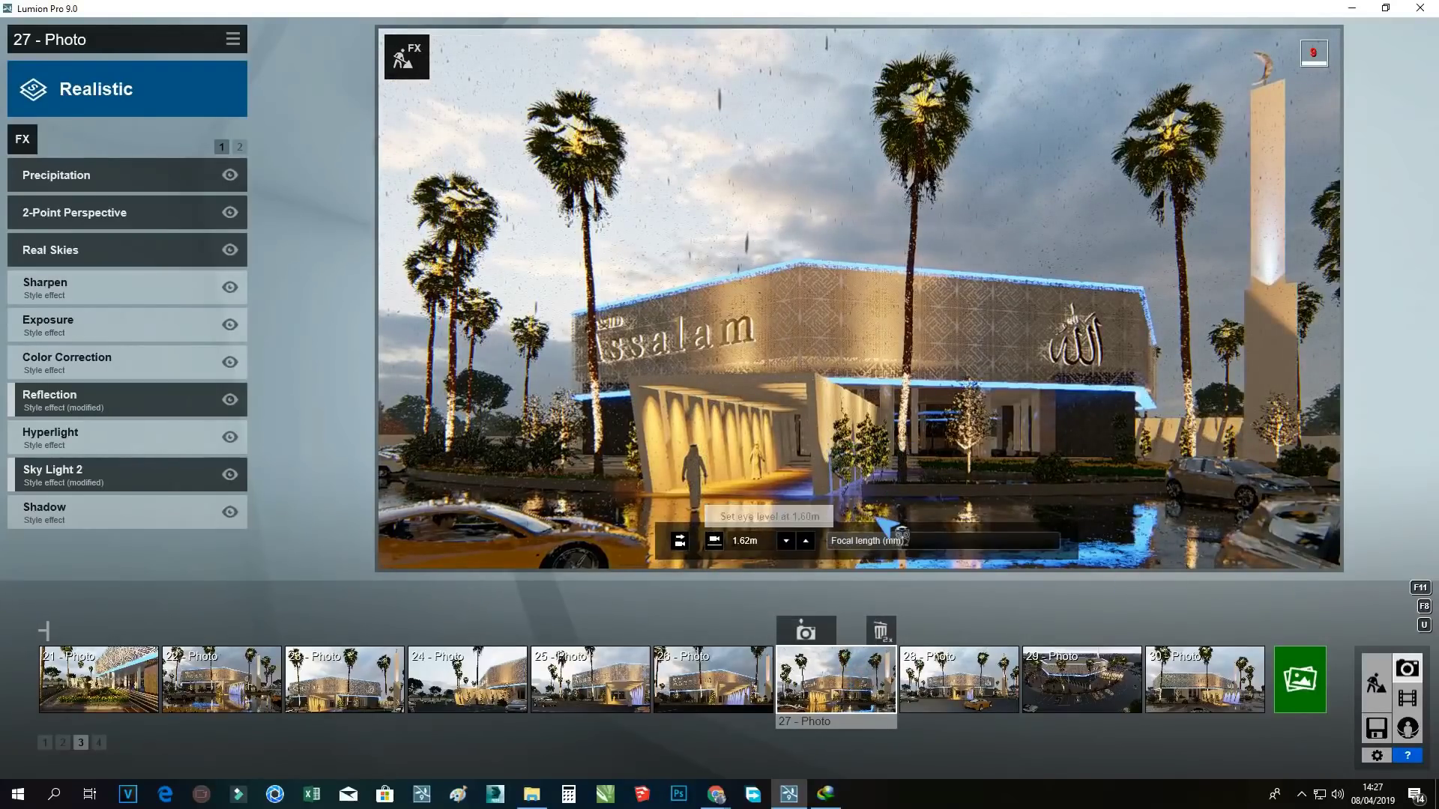
{"action": "left_click", "coordinate": [233, 34]}
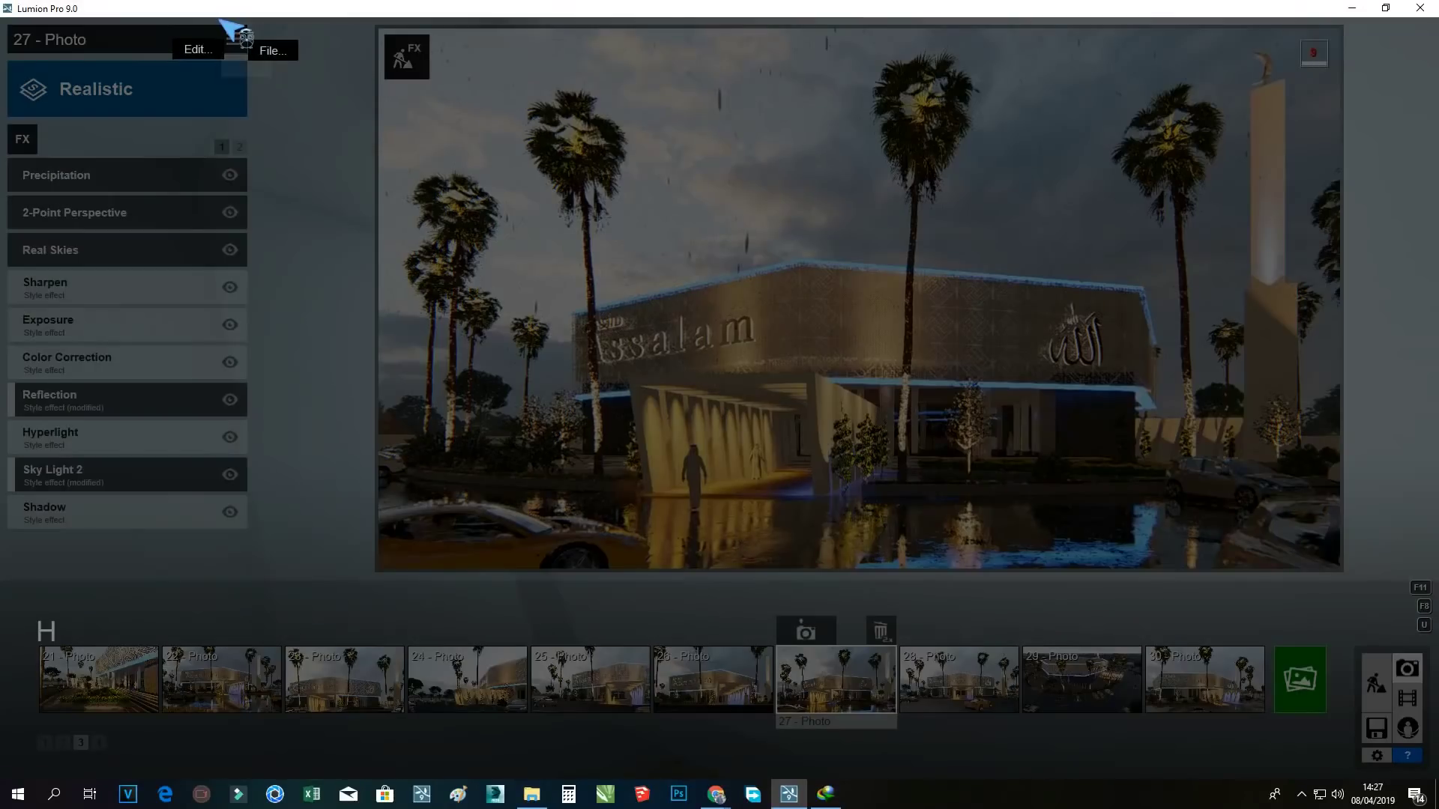
{"action": "left_click", "coordinate": [181, 39]}
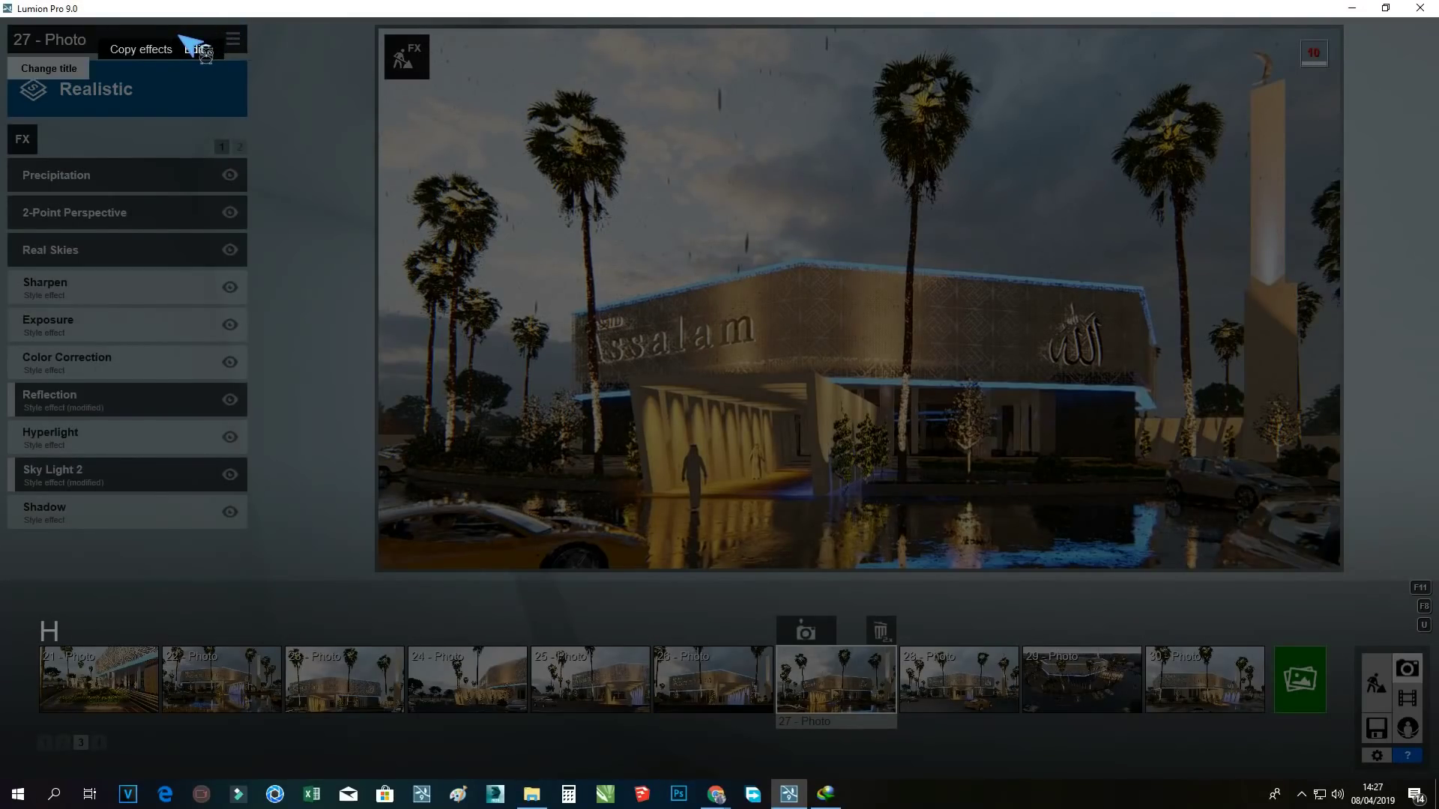
{"action": "left_click", "coordinate": [102, 39]}
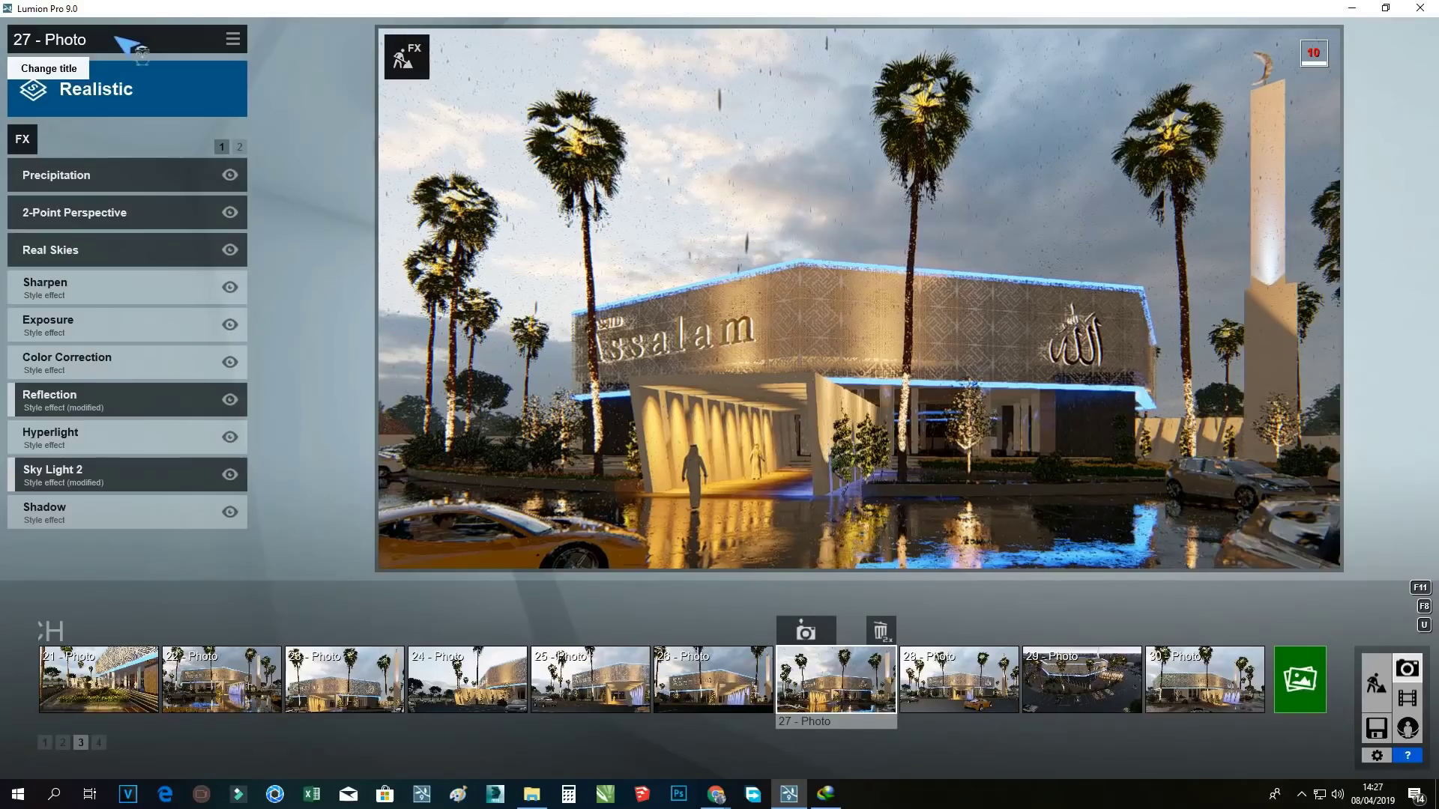
{"action": "left_click", "coordinate": [1401, 695]}
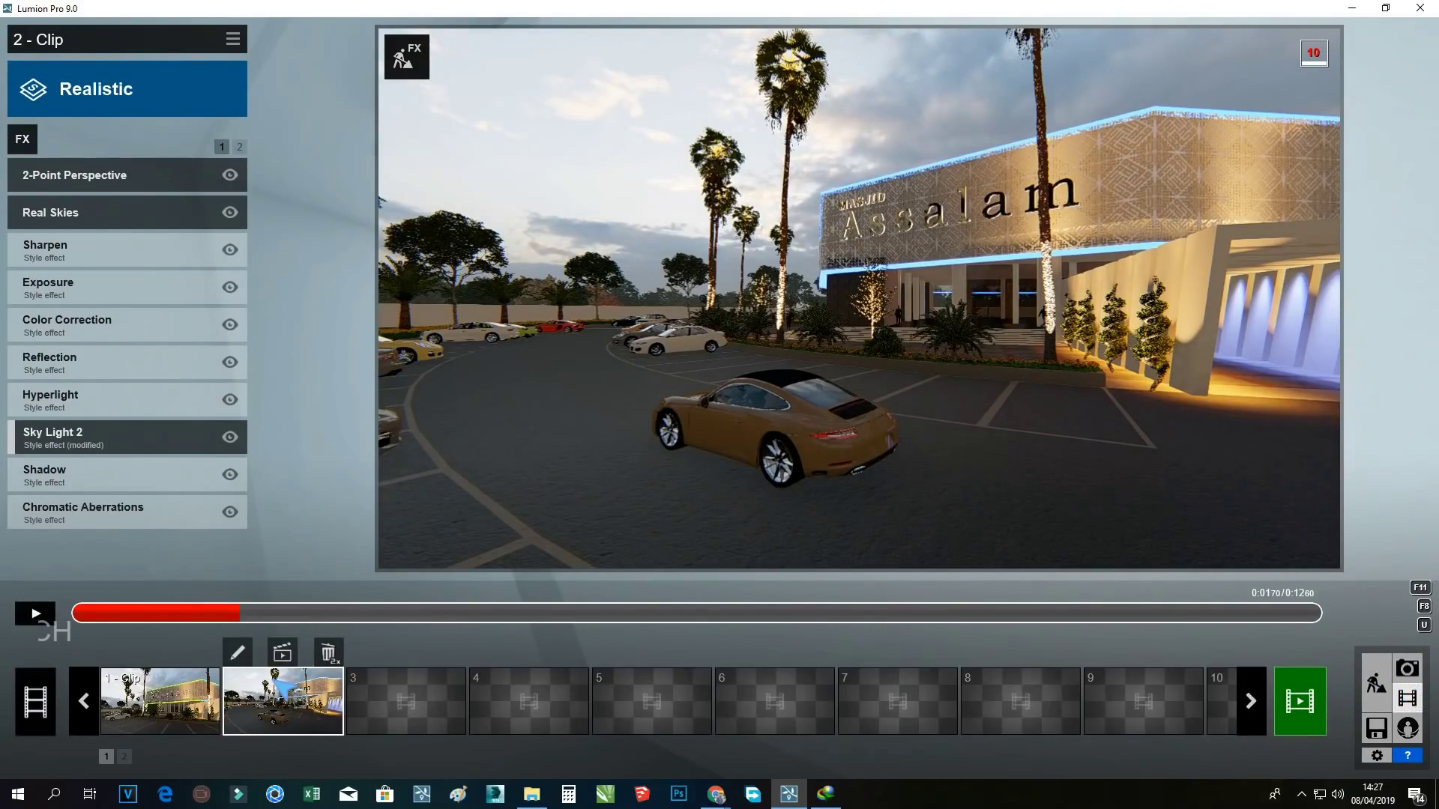
Paste photo 27's copied effects onto clip 2 and play the clip
{"action": "left_click", "coordinate": [281, 686]}
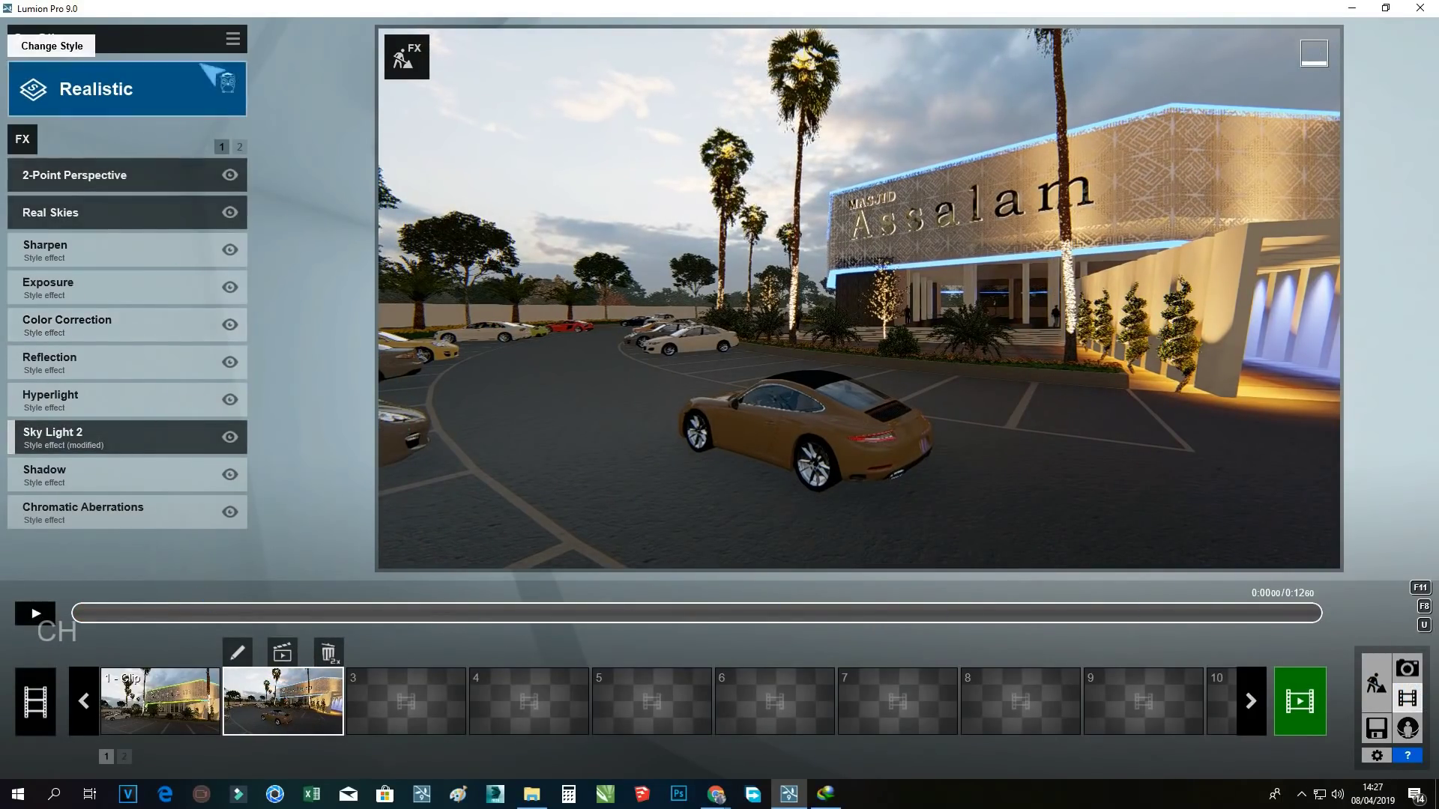
{"action": "left_click", "coordinate": [232, 38]}
{"action": "mouse_move", "coordinate": [197, 58]}
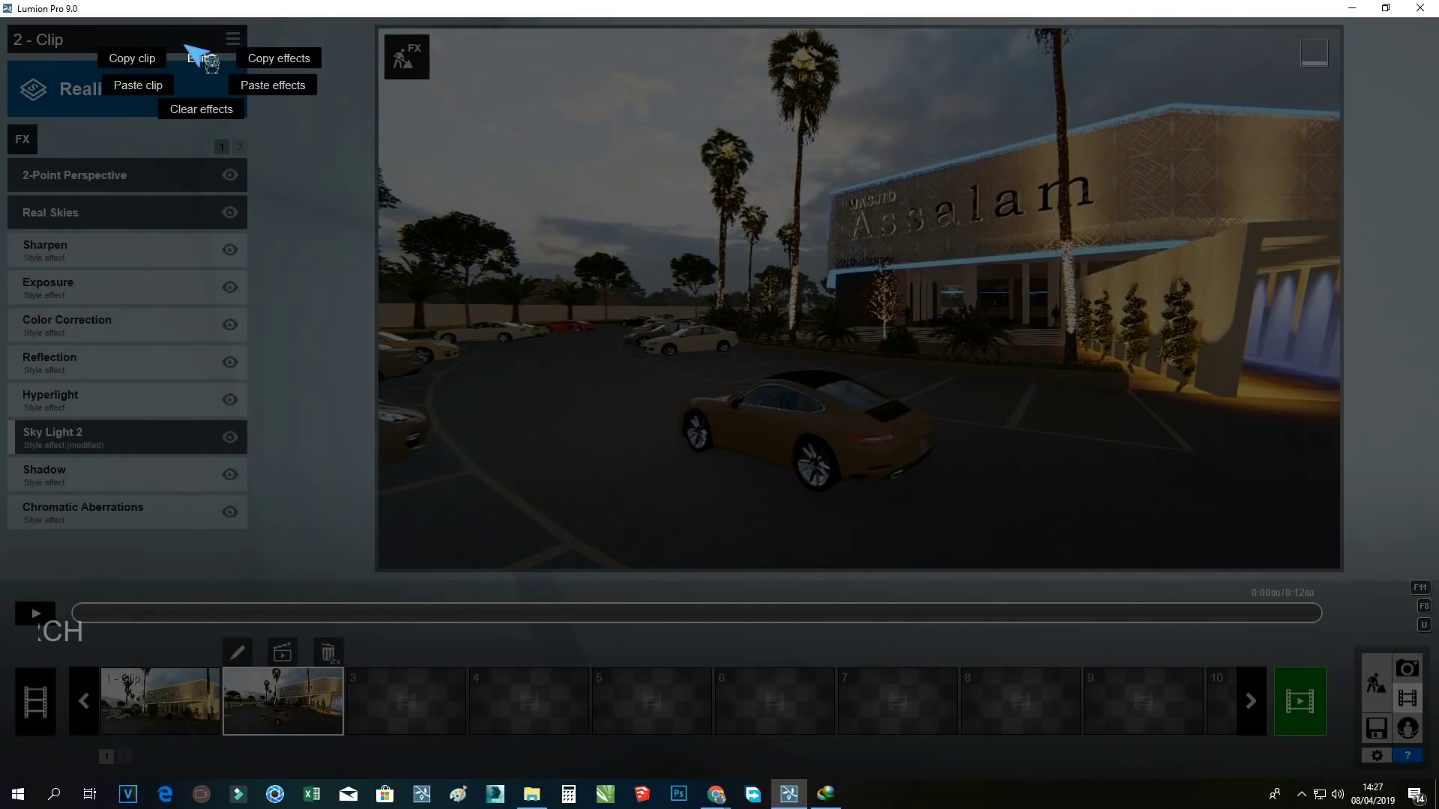
{"action": "left_click", "coordinate": [273, 84]}
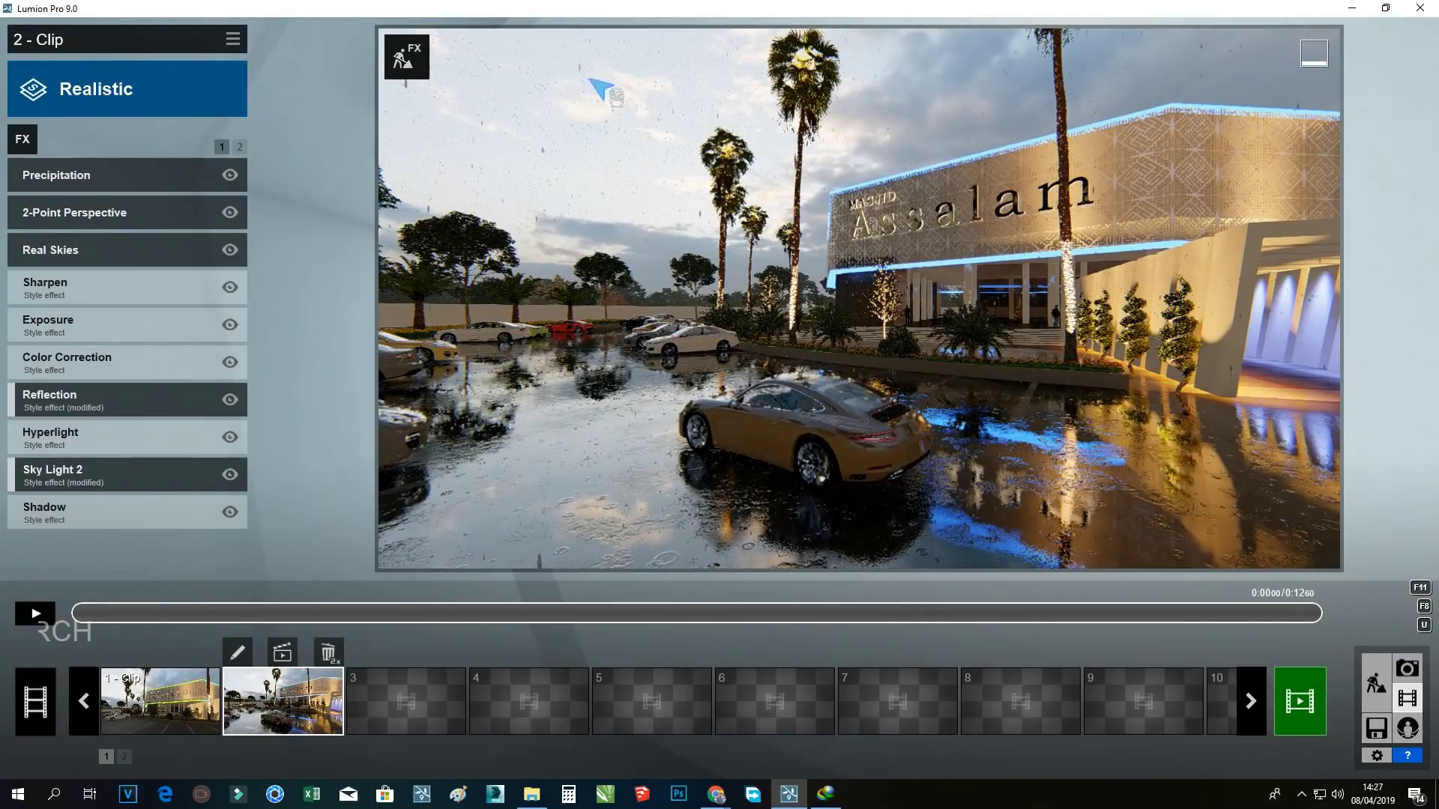
{"action": "left_click", "coordinate": [23, 610]}
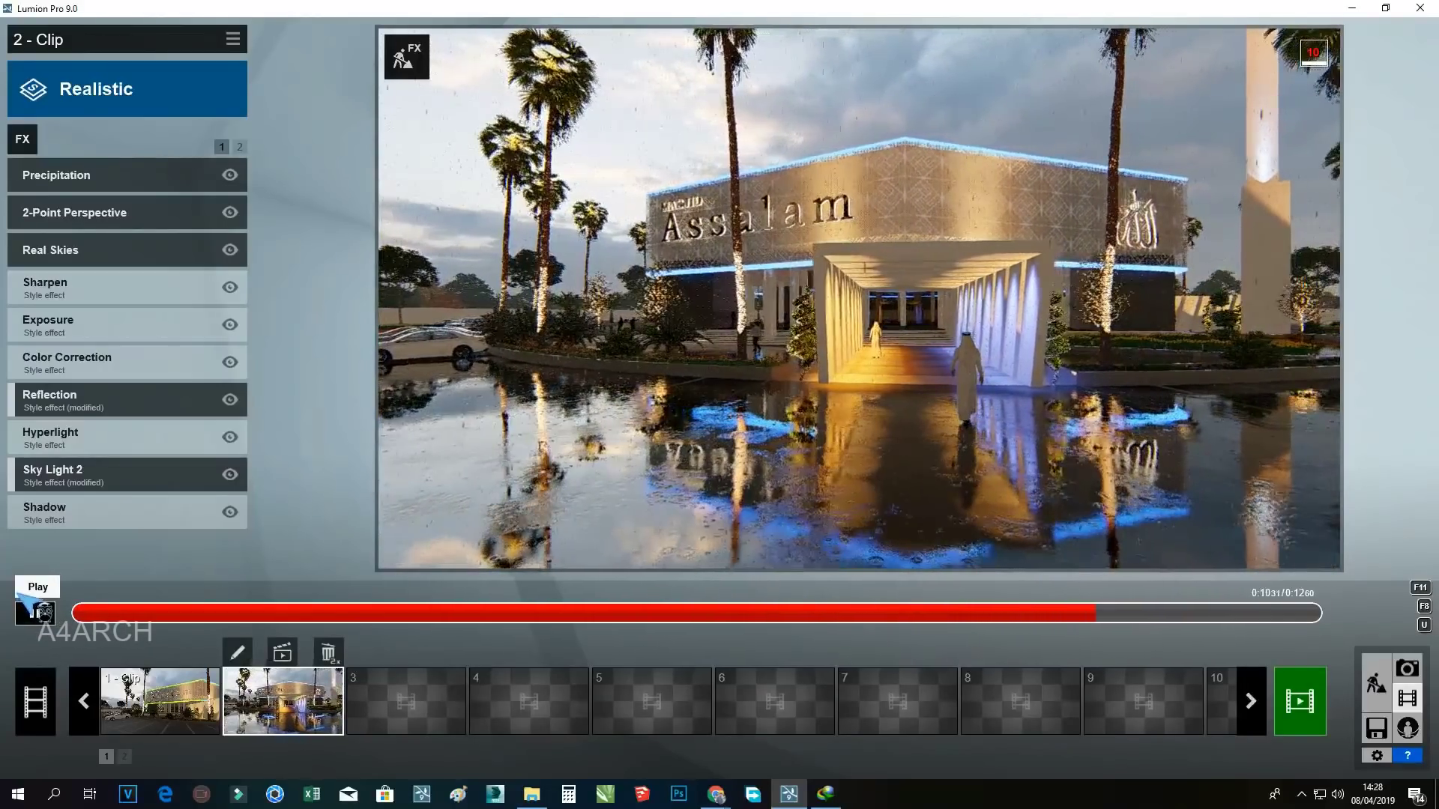
Disable and then delete the Precipitation effect, previewing the clip at about 3.6 and 10 seconds
{"action": "left_click", "coordinate": [210, 164]}
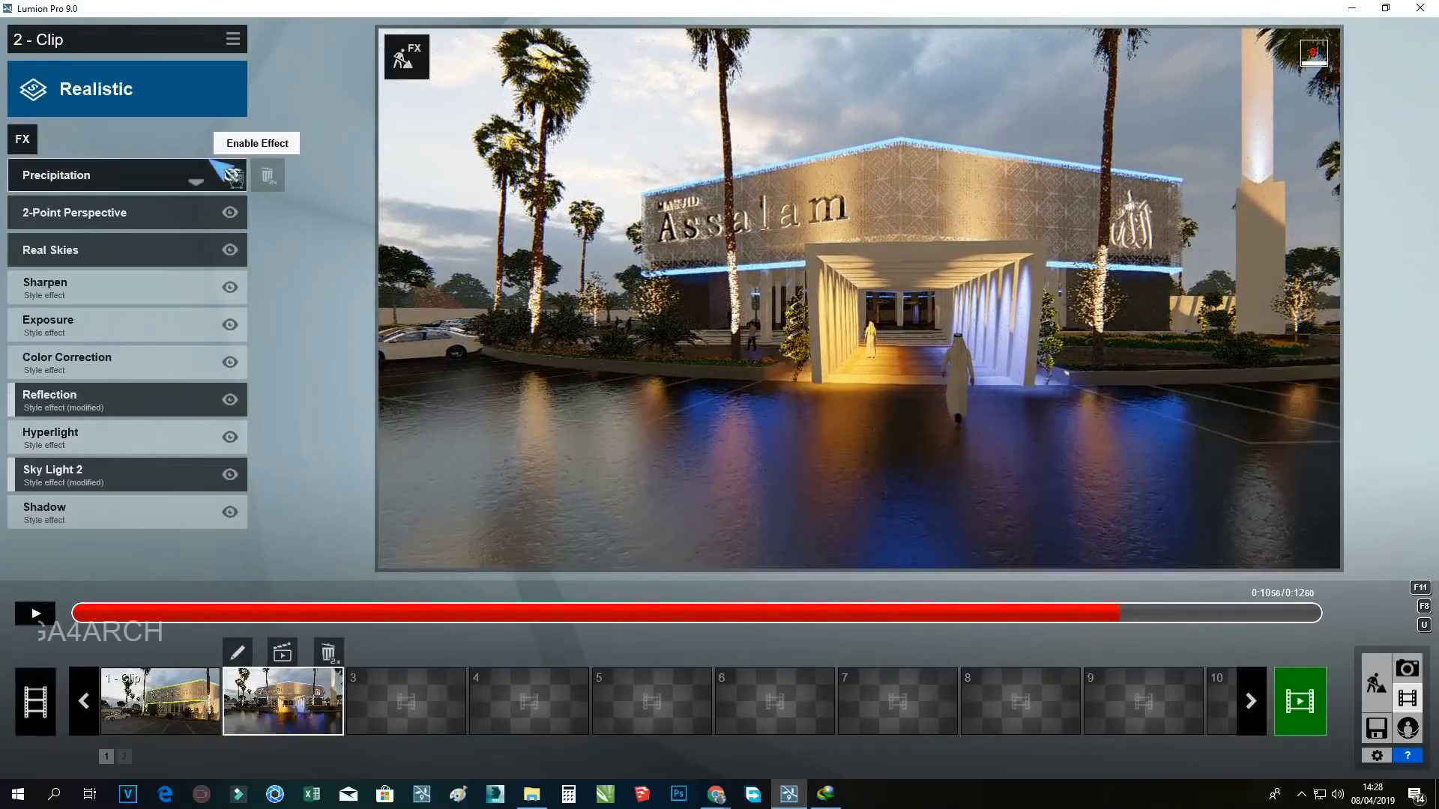
{"action": "left_click", "coordinate": [94, 603]}
{"action": "mouse_move", "coordinate": [97, 596]}
{"action": "left_mouse_down"}
{"action": "mouse_move", "coordinate": [819, 592]}
{"action": "mouse_move", "coordinate": [26, 581]}
{"action": "left_mouse_up"}
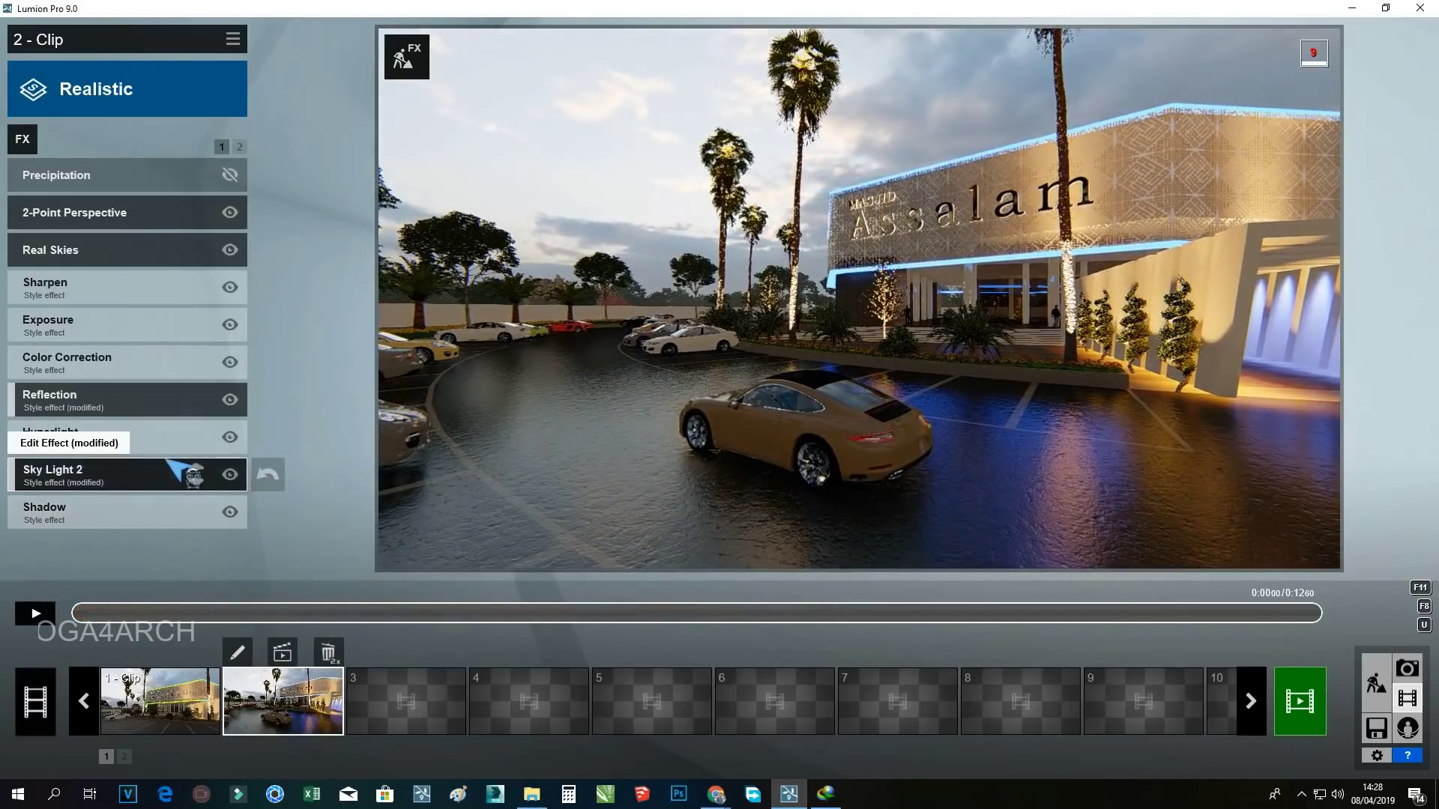
{"action": "mouse_move", "coordinate": [124, 174]}
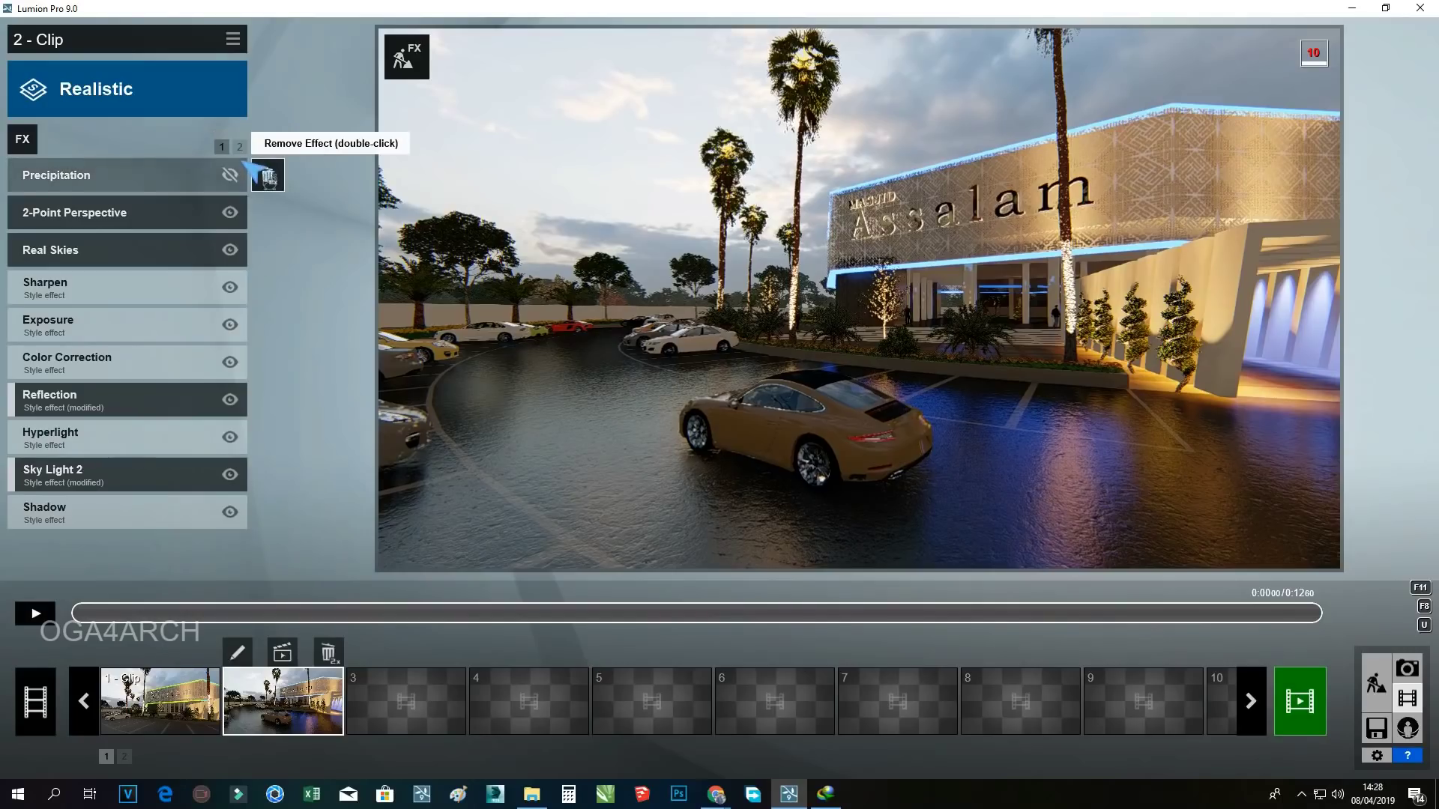
{"action": "double_click", "coordinate": [253, 171]}
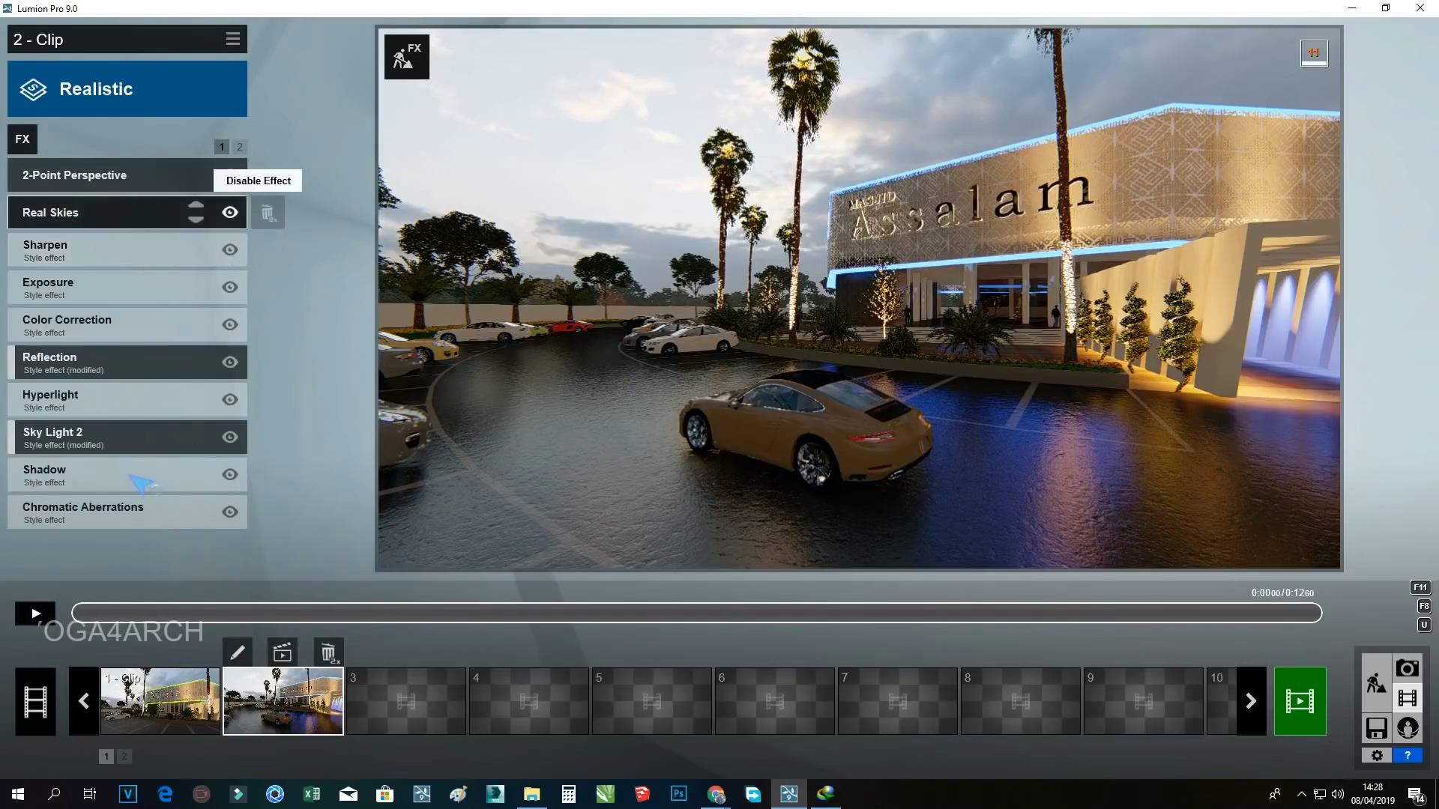
{"action": "mouse_move", "coordinate": [75, 604]}
{"action": "left_mouse_down"}
{"action": "mouse_move", "coordinate": [1011, 616]}
{"action": "mouse_move", "coordinate": [1345, 583]}
{"action": "mouse_move", "coordinate": [38, 573]}
{"action": "left_mouse_up"}
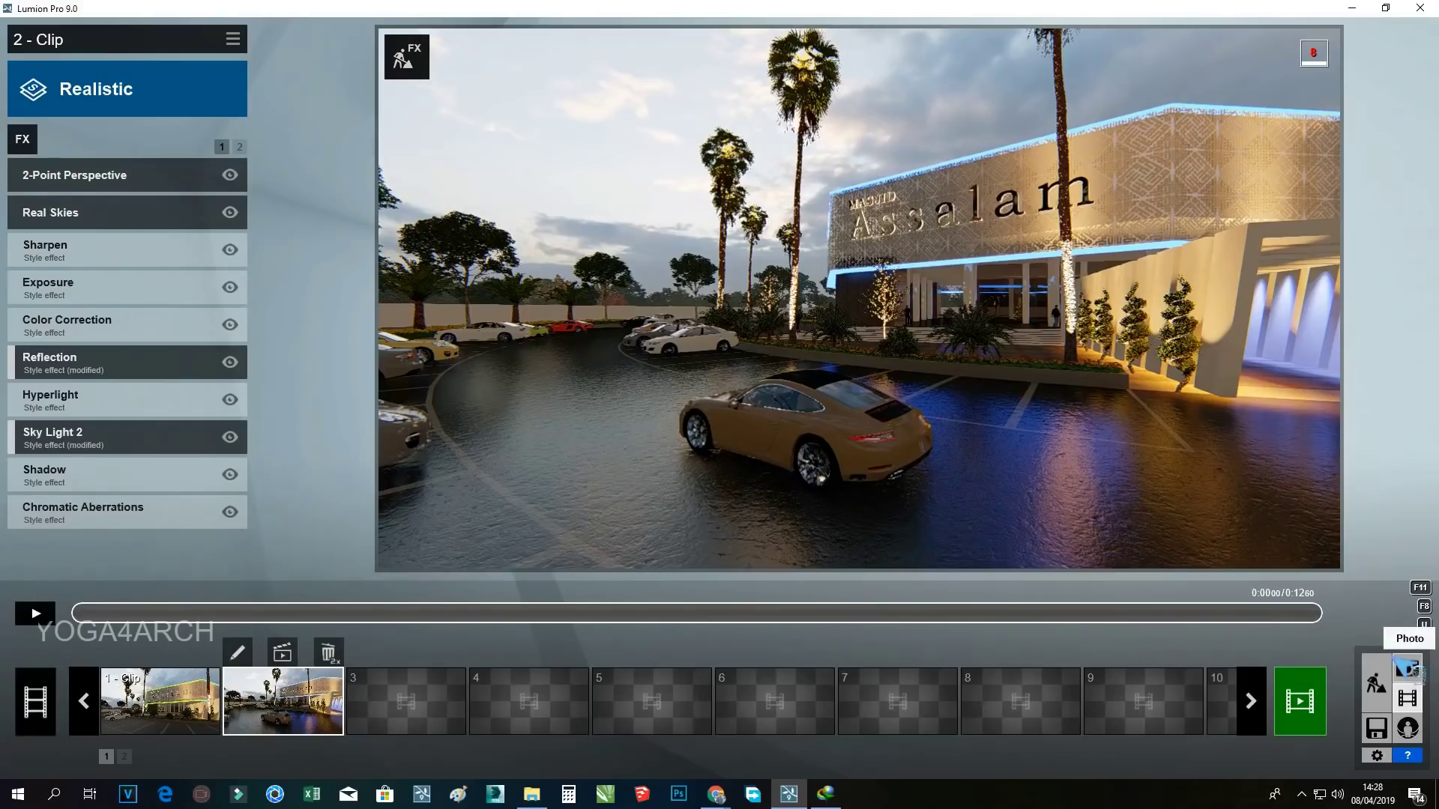
Copy photo 26's effects in photo mode
{"action": "left_click", "coordinate": [1407, 667]}
{"action": "left_click", "coordinate": [708, 675]}
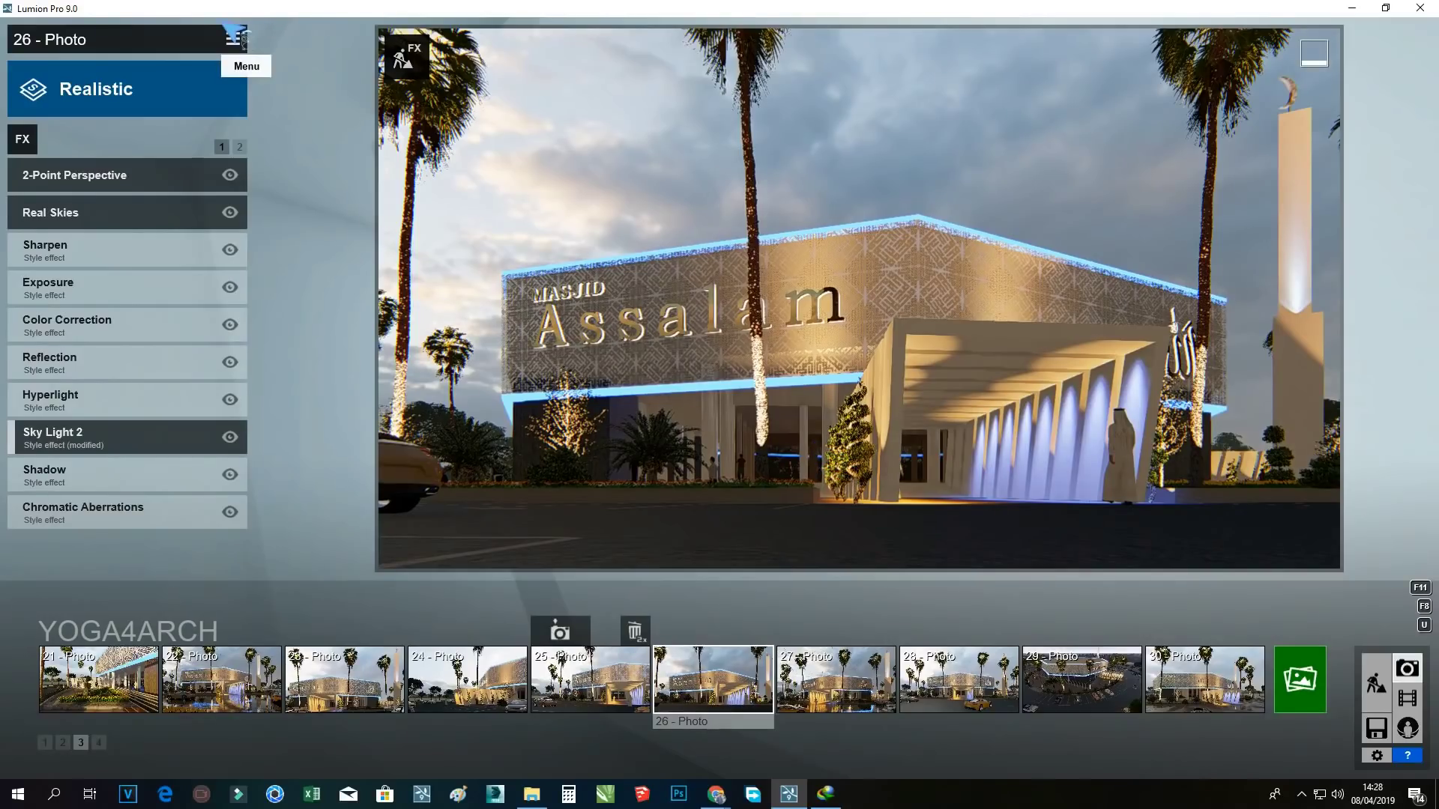
{"action": "left_click", "coordinate": [233, 36]}
{"action": "left_click", "coordinate": [188, 36]}
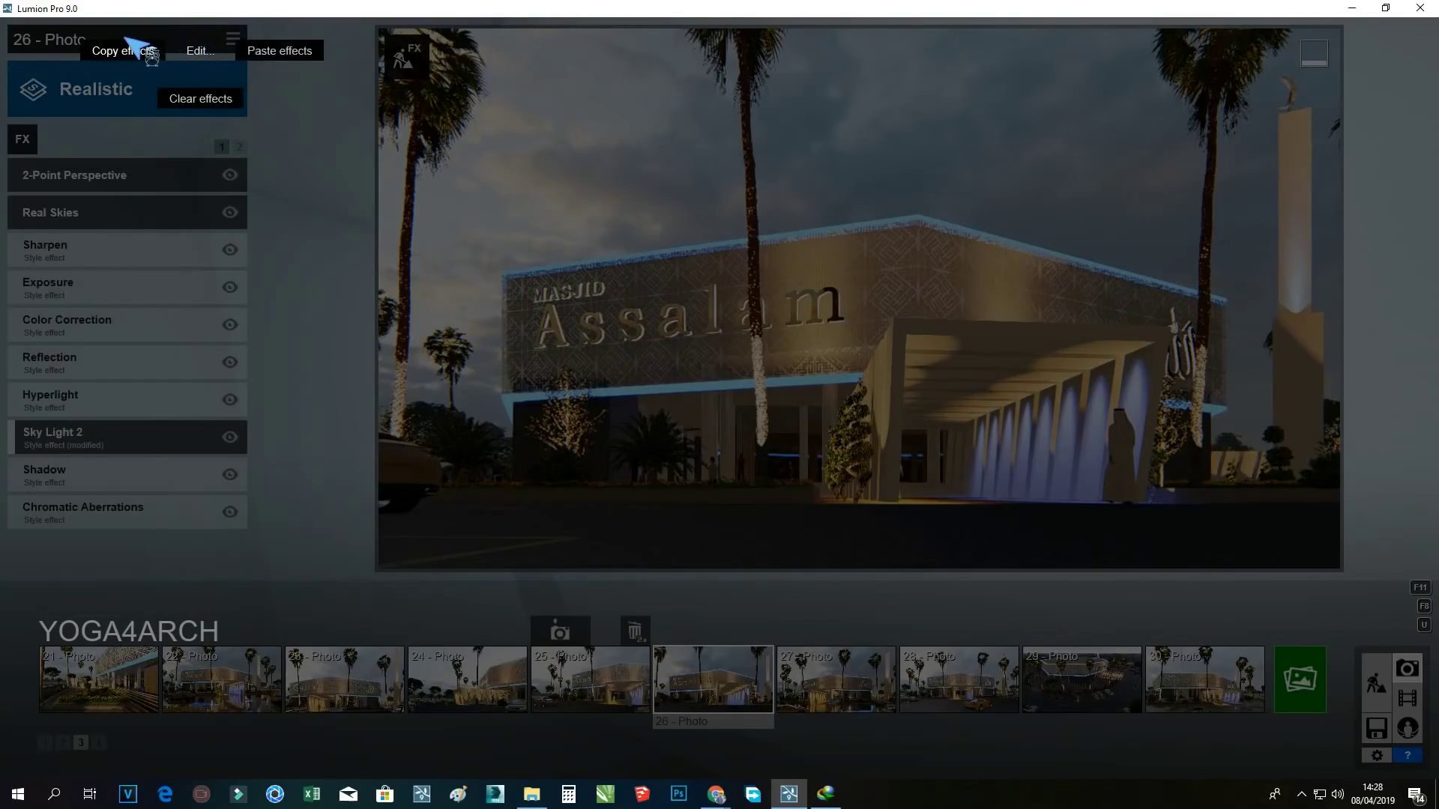
{"action": "left_click", "coordinate": [1407, 667]}
Paste photo 26's effects onto clip 2 and preview it to about 7.7 seconds
{"action": "left_click", "coordinate": [1407, 699]}
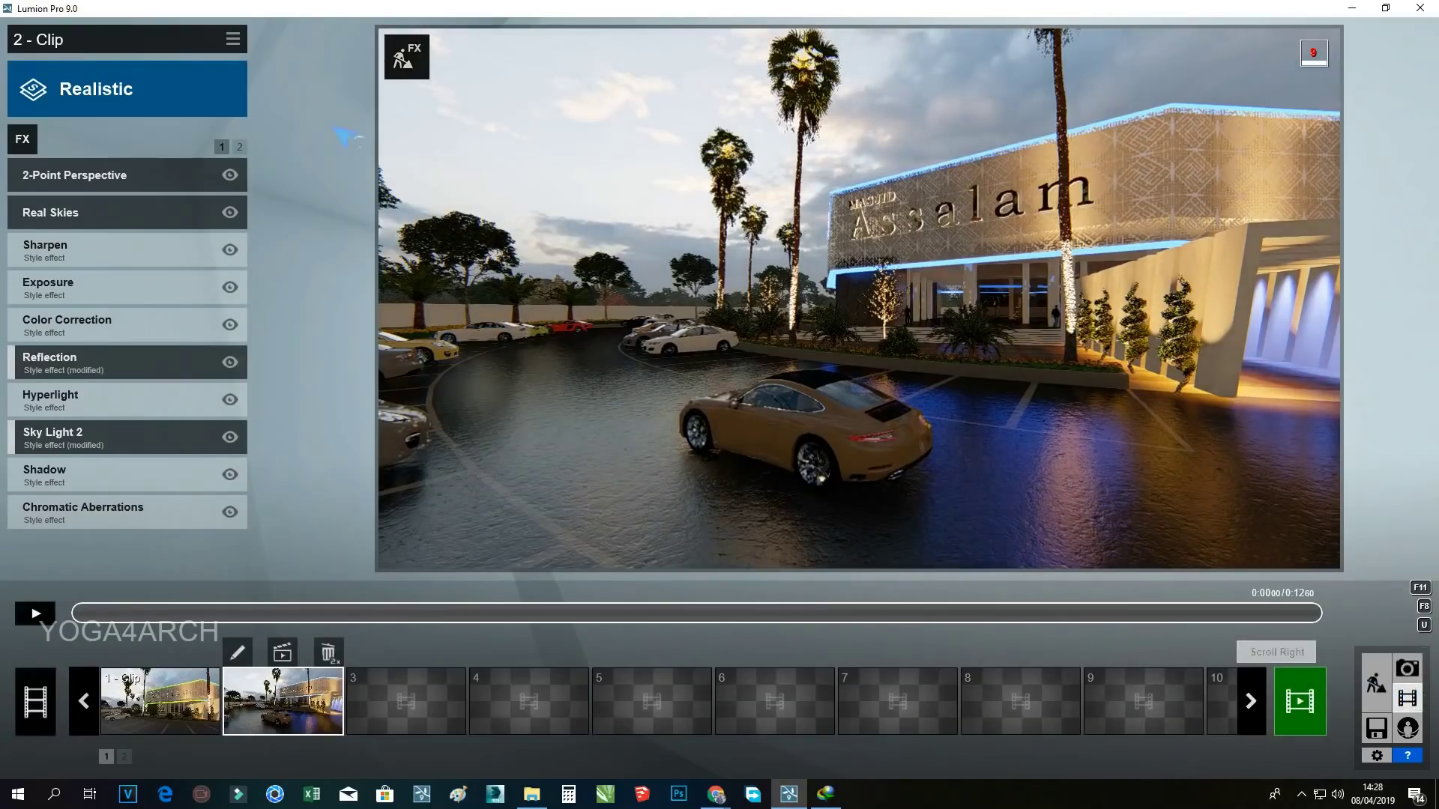
{"action": "left_click", "coordinate": [233, 36]}
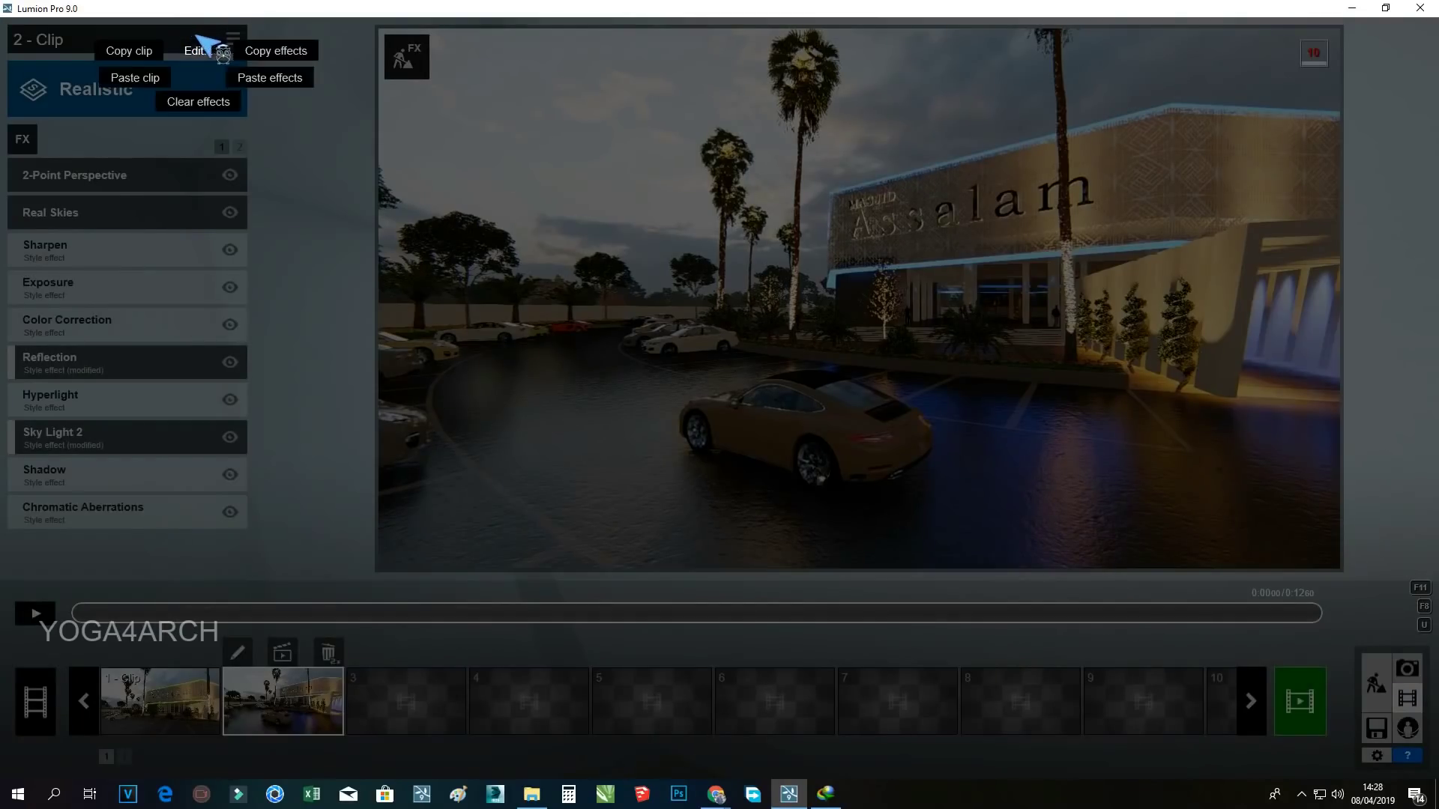
{"action": "left_click", "coordinate": [266, 78]}
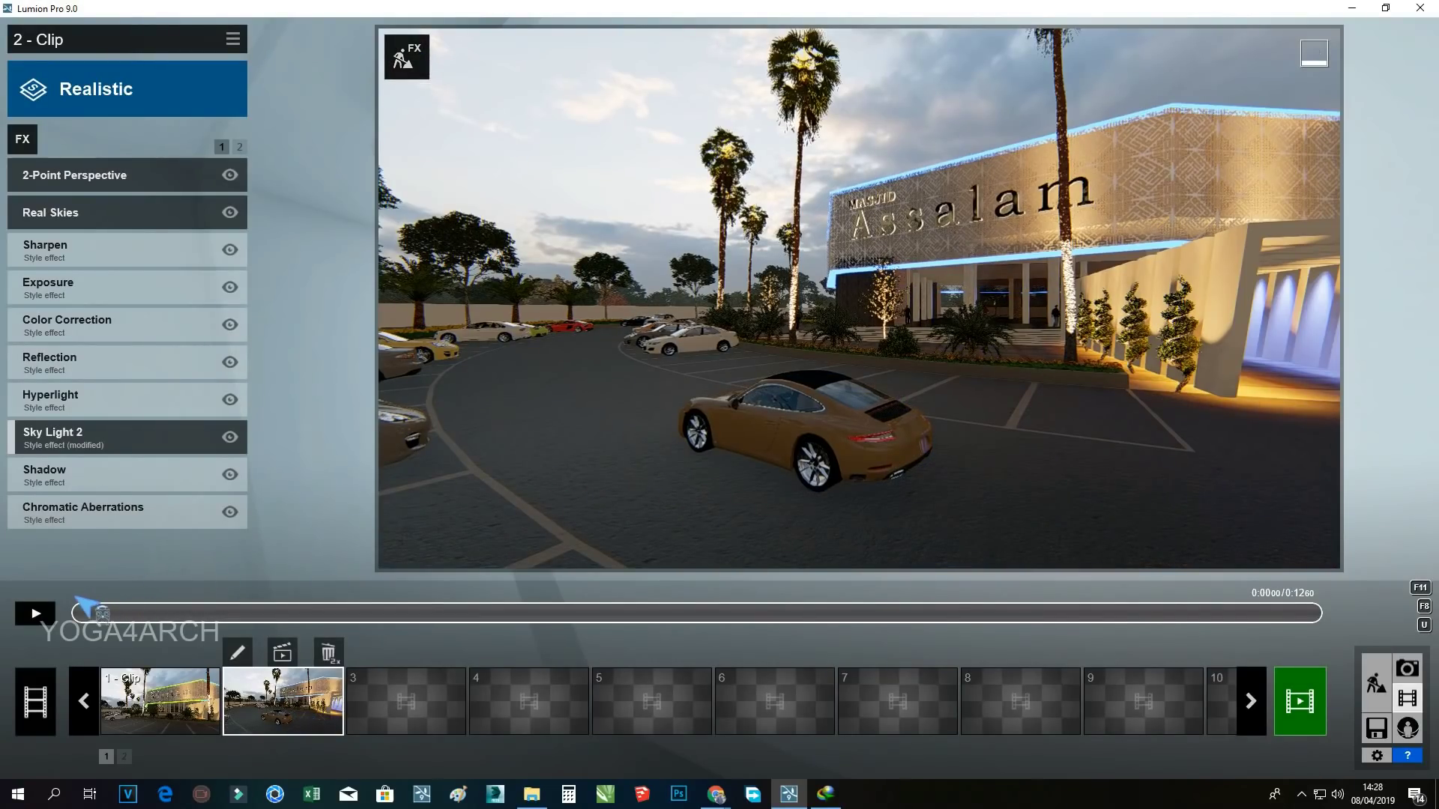
{"action": "left_click_drag", "start_coordinate": [87, 605], "coordinate": [1371, 597]}
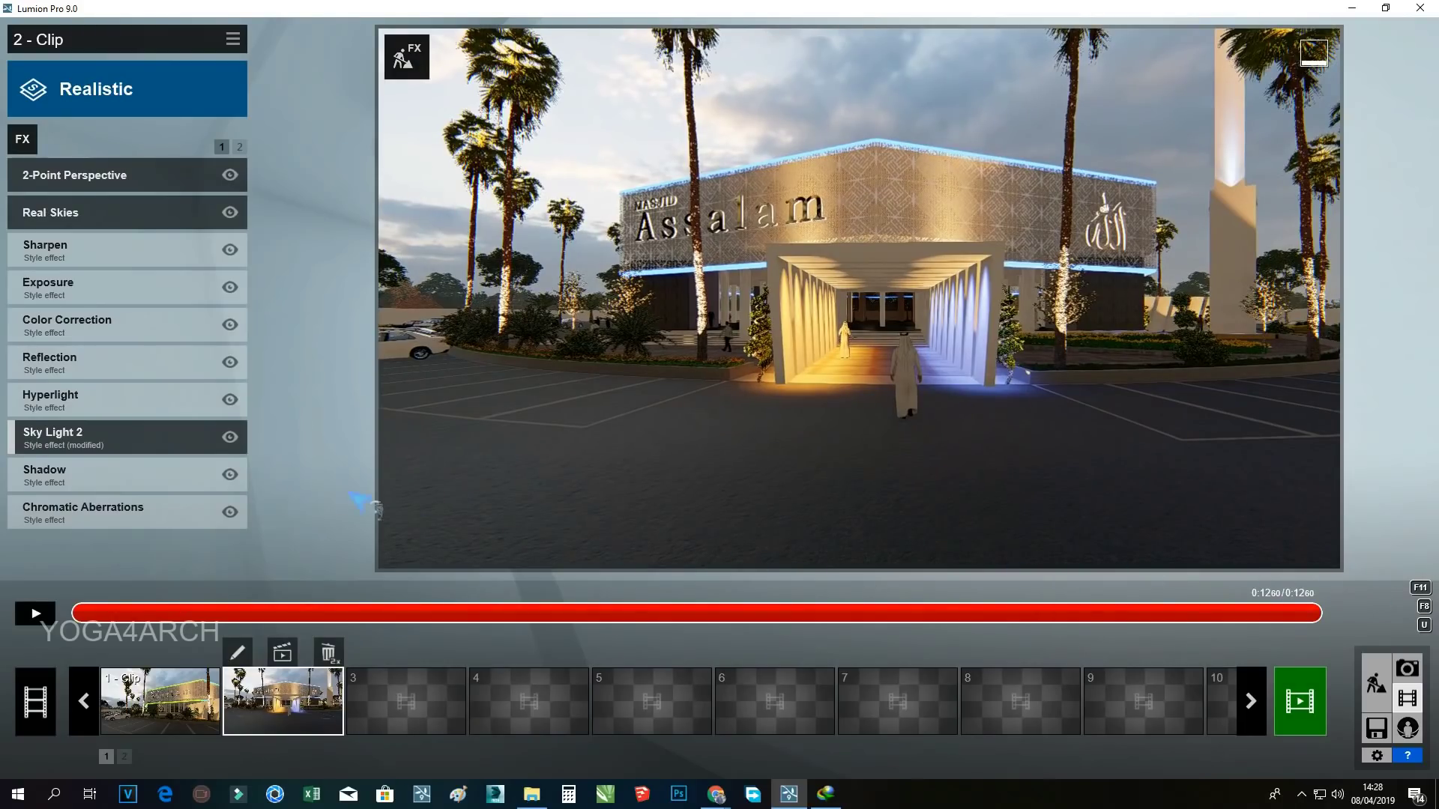
Add a Mass Move effect from the Animation tab and open its path editor
{"action": "left_click", "coordinate": [21, 140]}
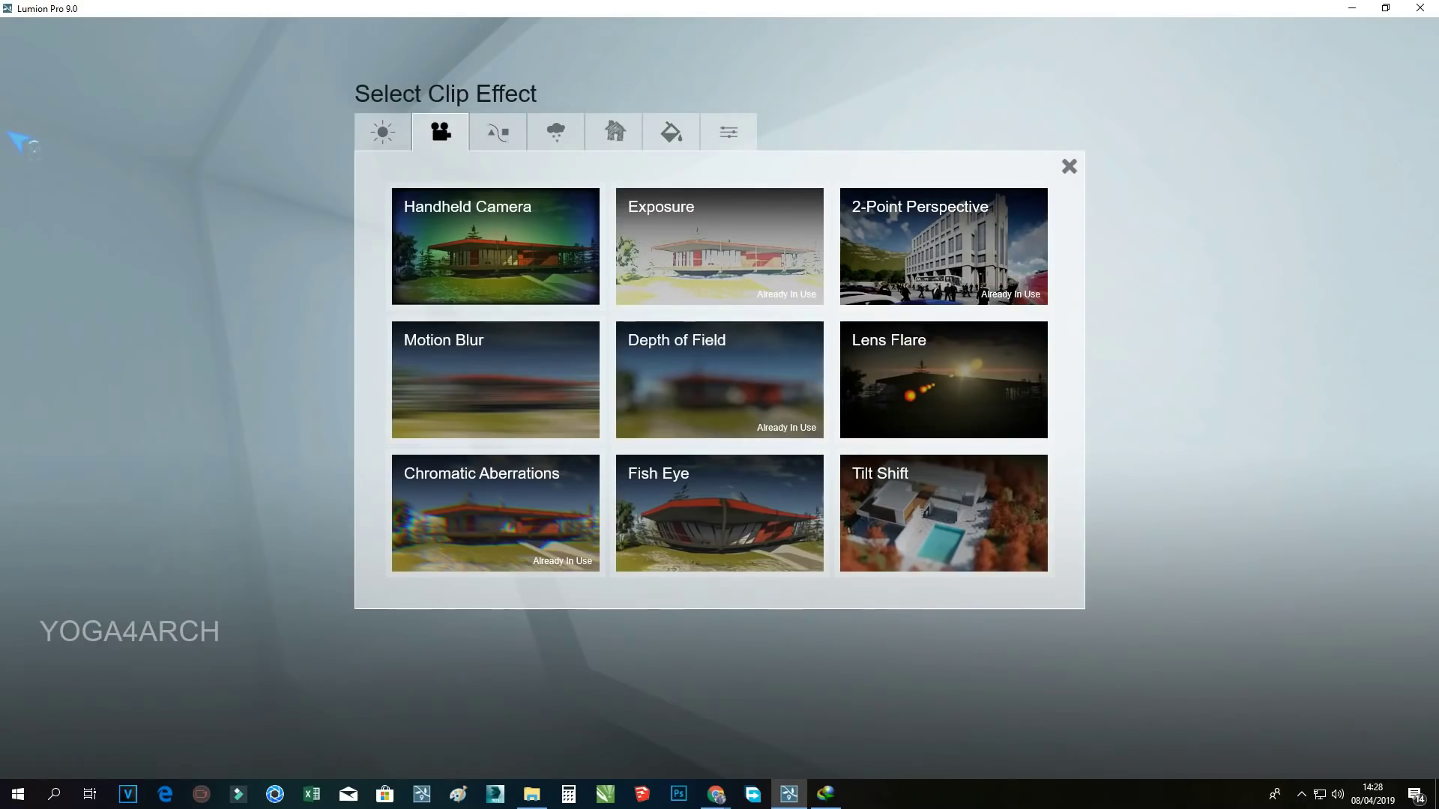
{"action": "left_click", "coordinate": [497, 128]}
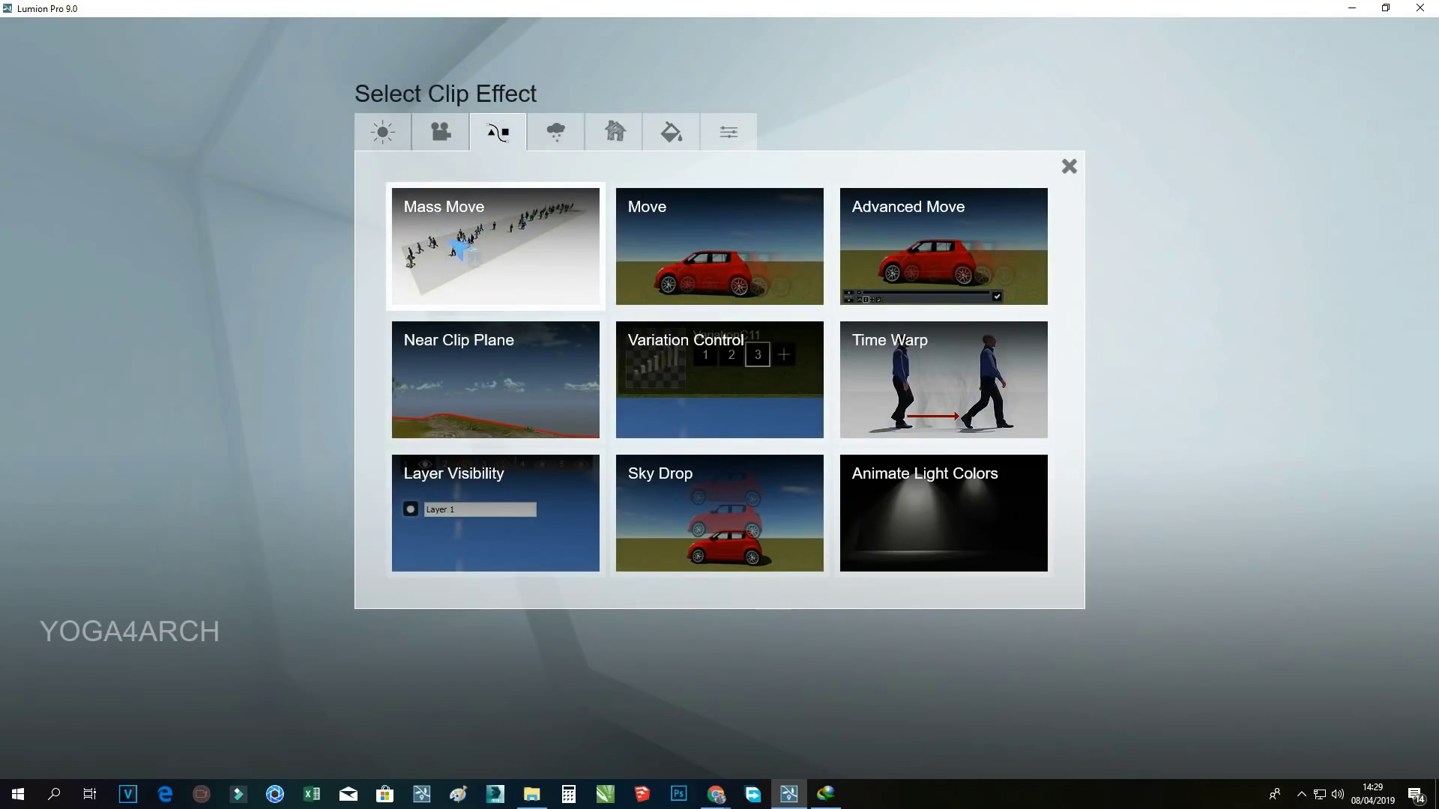
{"action": "left_click", "coordinate": [527, 238]}
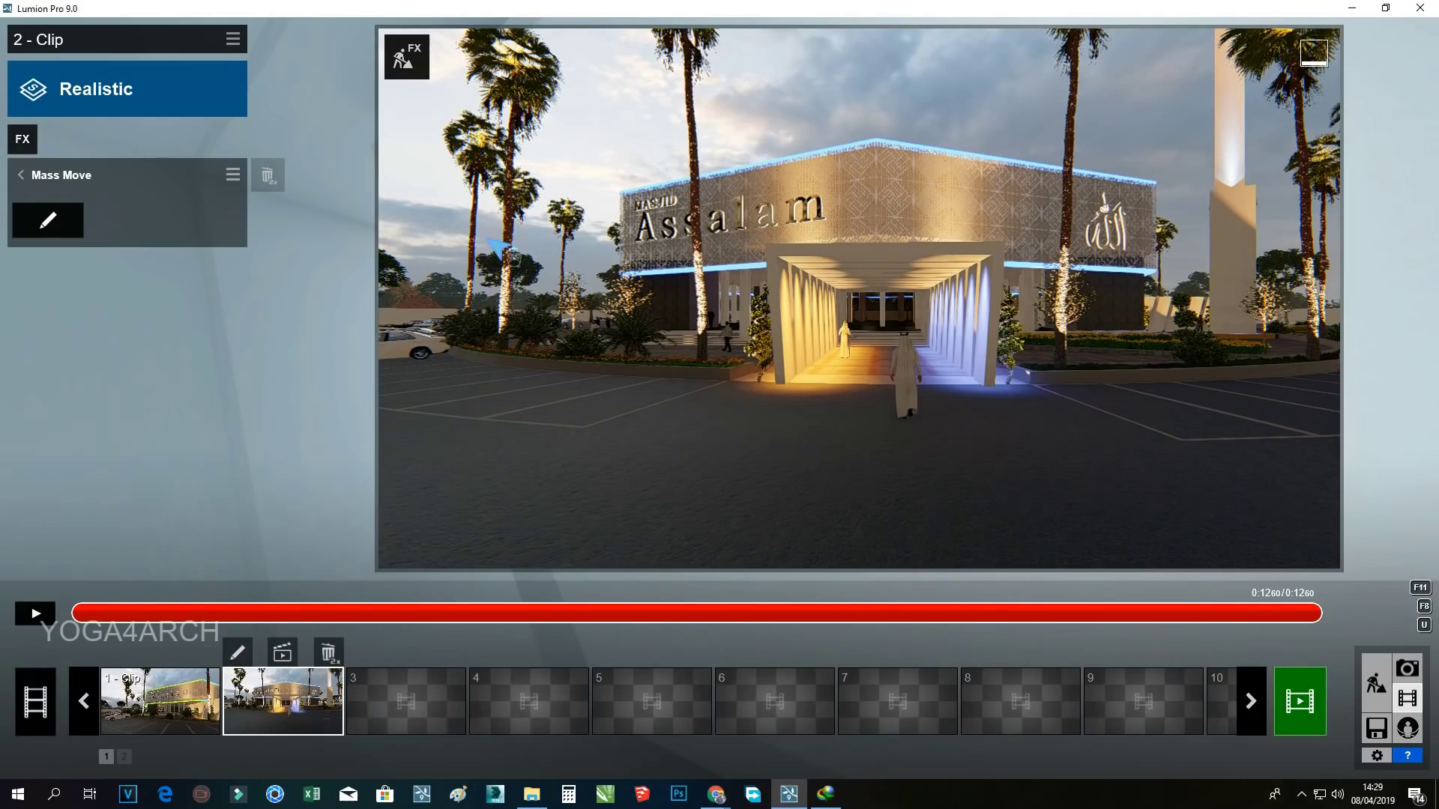
{"action": "left_click", "coordinate": [48, 220]}
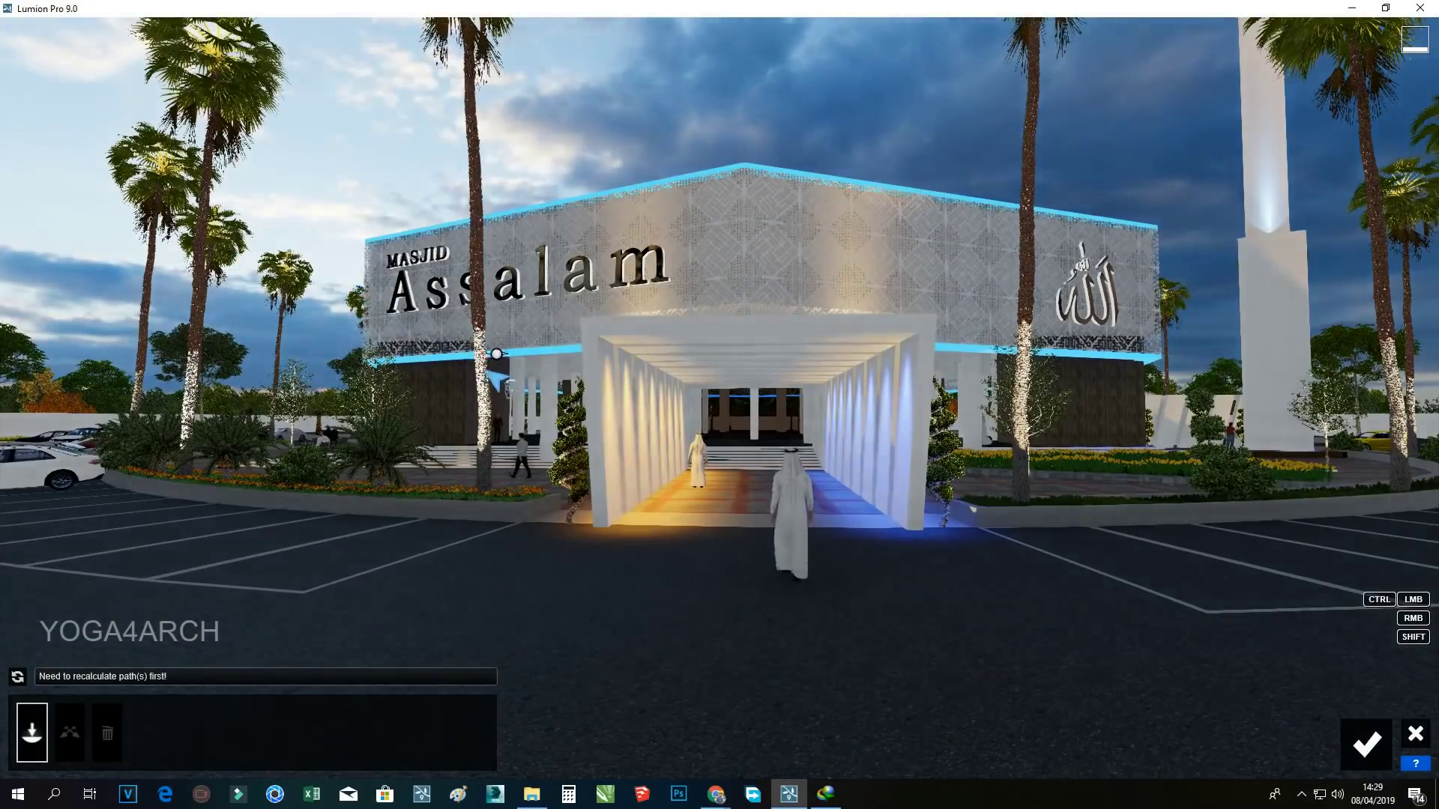
Extend the tan car's path with nodes along the parking lane to its far end
{"action": "key", "text": "w"}
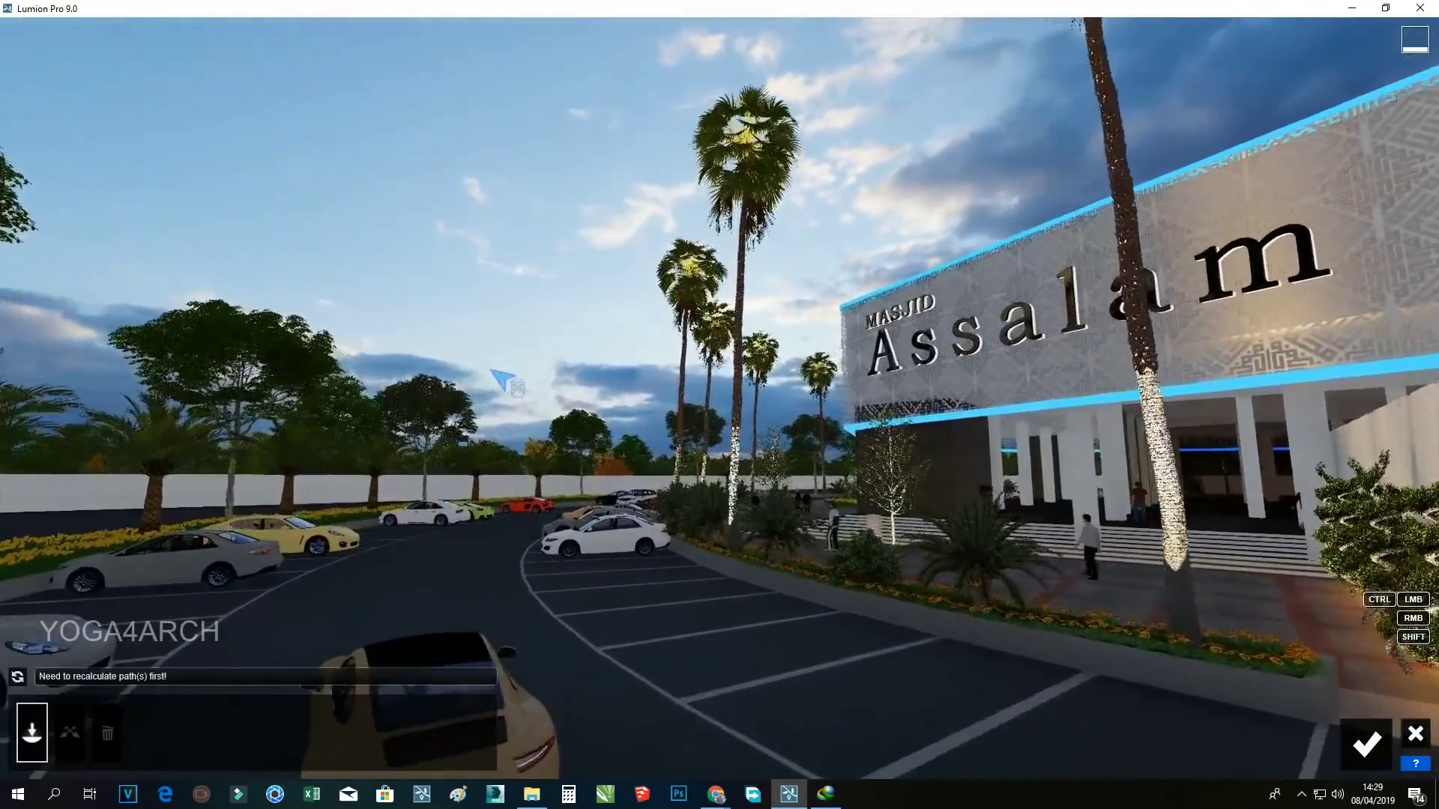
{"action": "right_click_drag", "start_coordinate": [495, 367], "coordinate": [504, 370]}
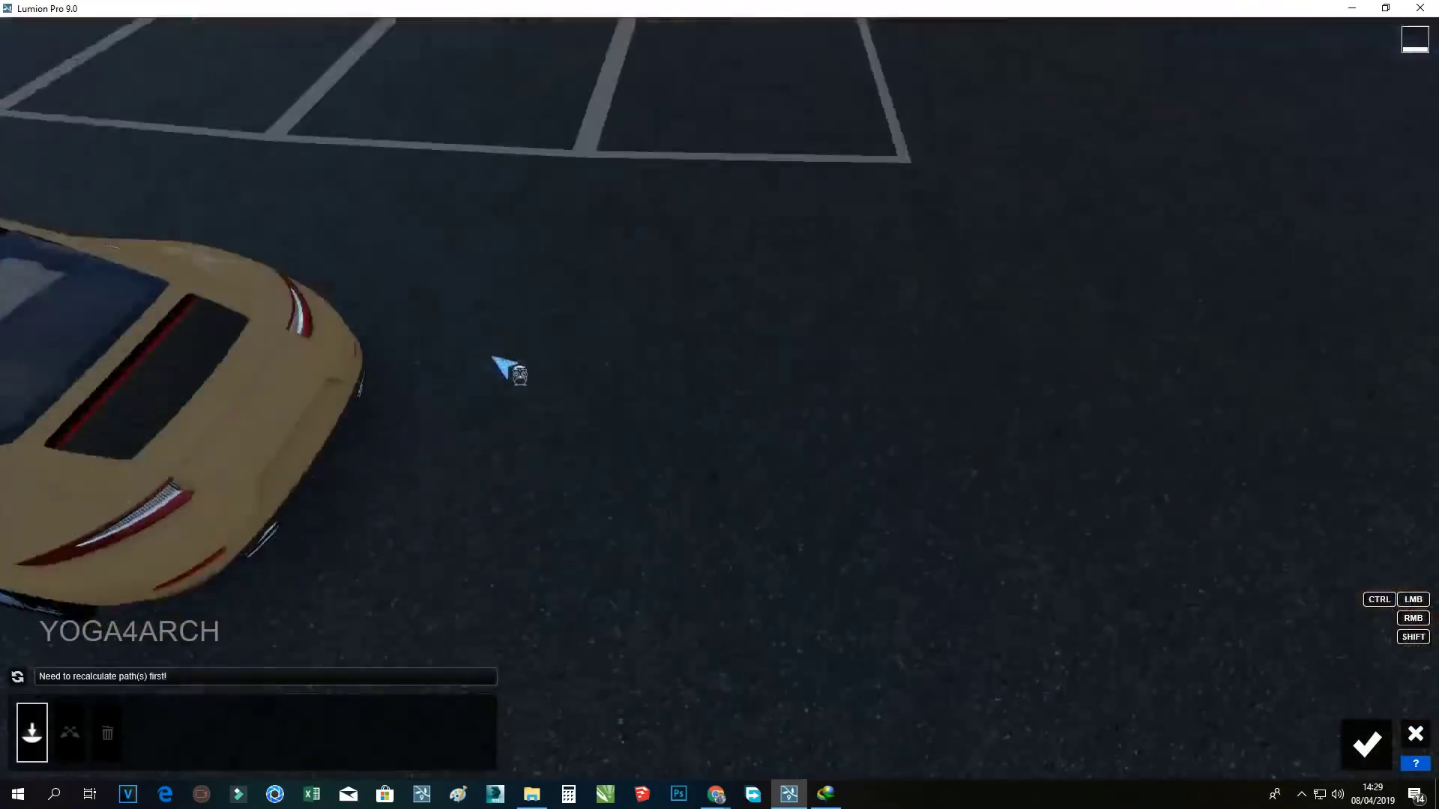
{"action": "key", "text": "q"}
{"action": "key", "text": "s"}
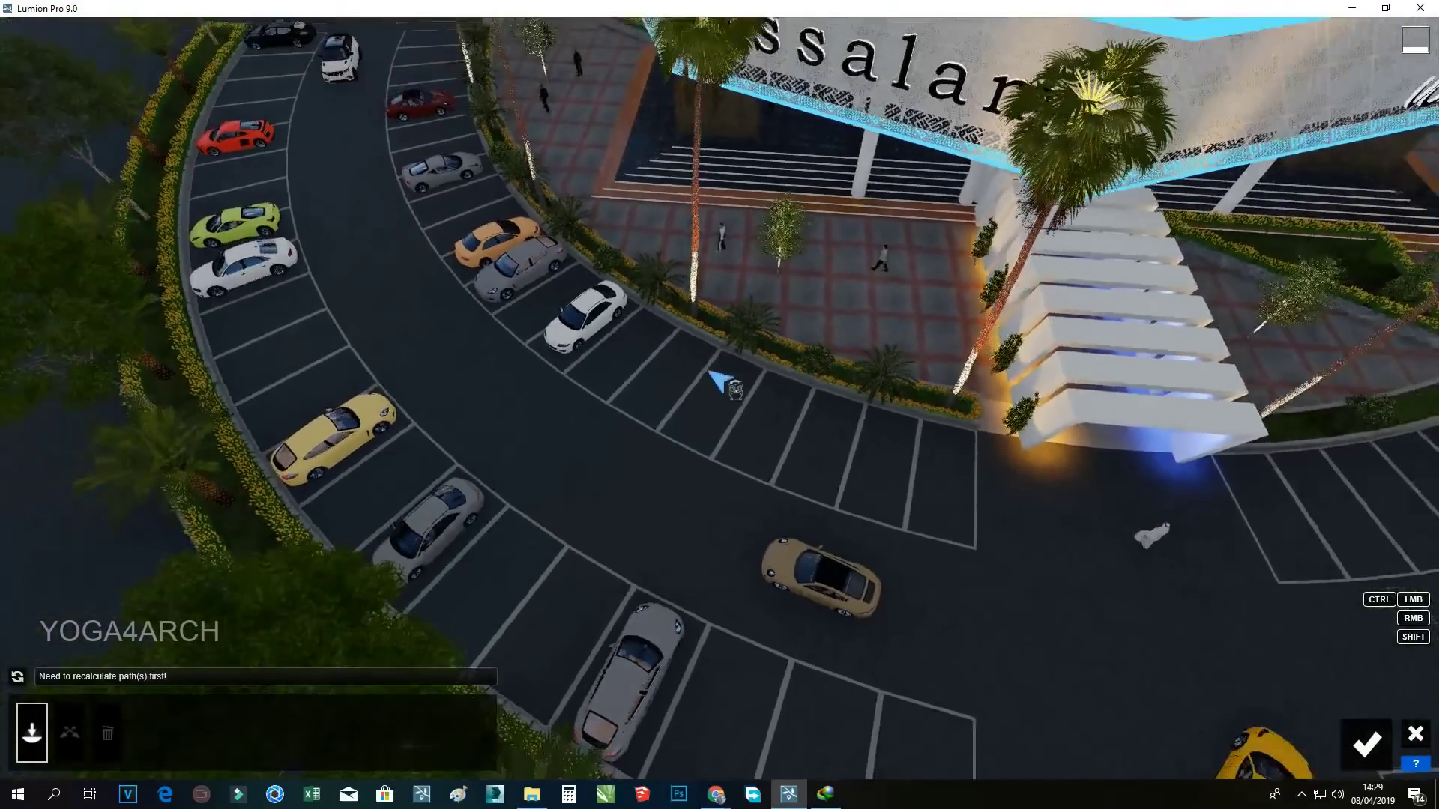
{"action": "left_click", "coordinate": [986, 621]}
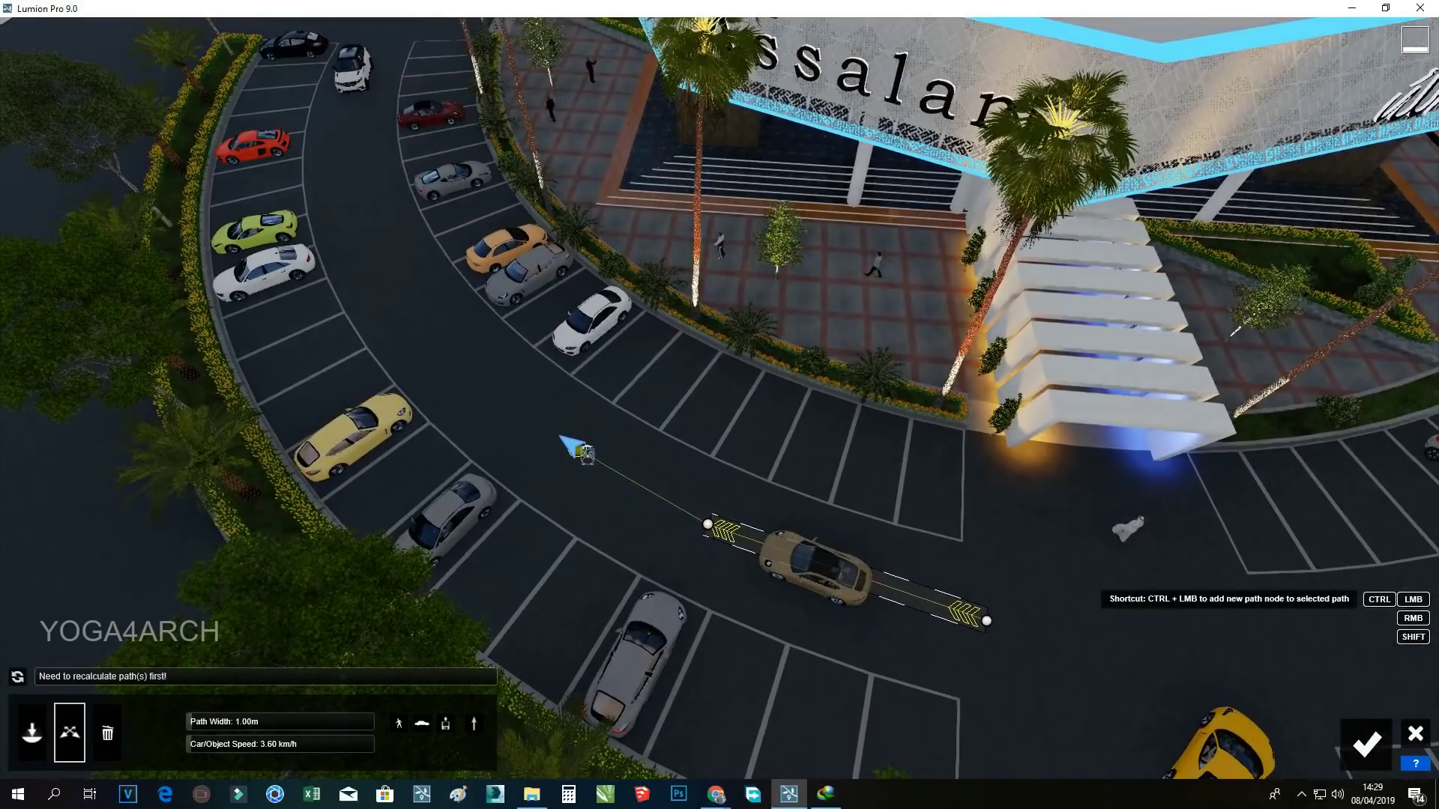
{"action": "left_click", "coordinate": [562, 438], "text": "ctrl"}
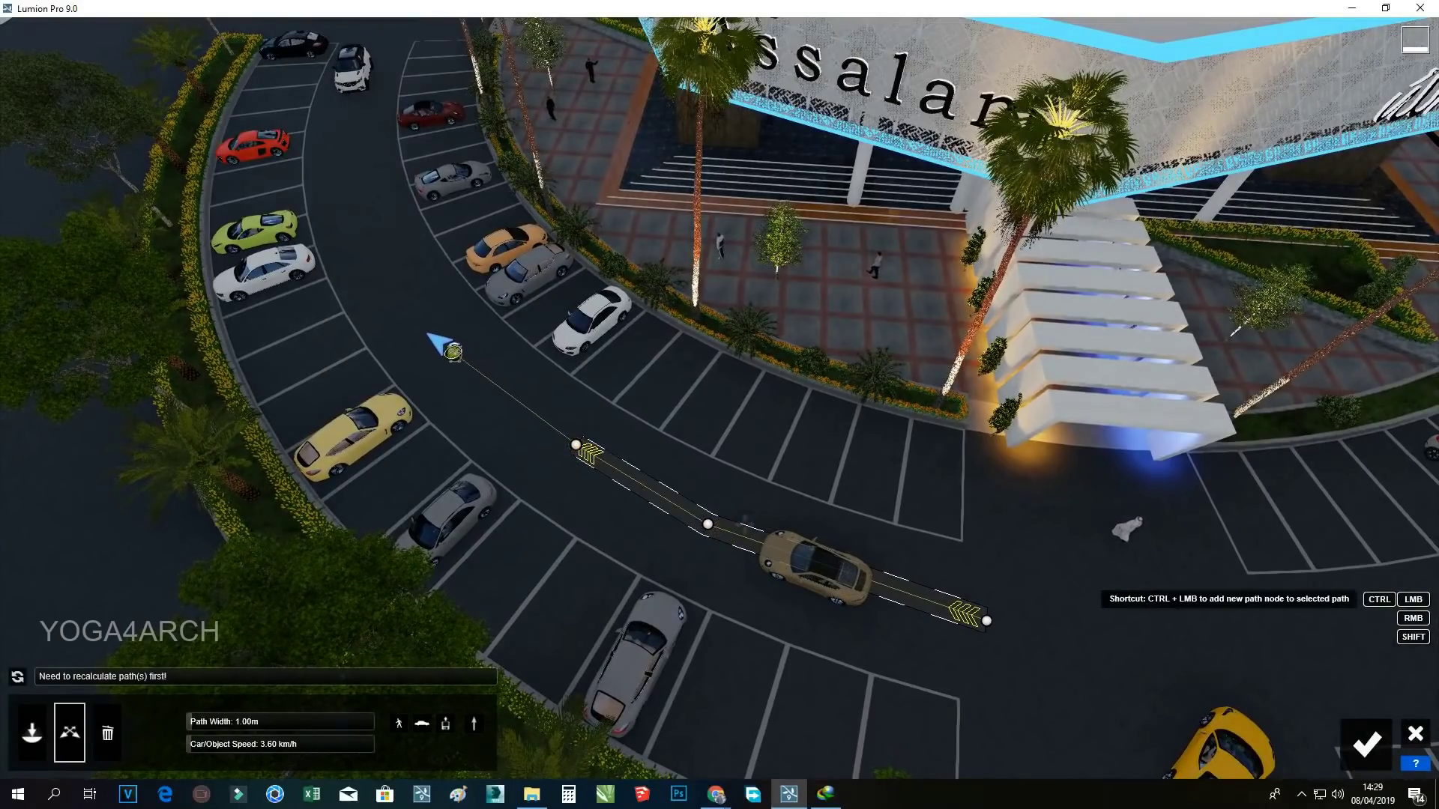
{"action": "left_click", "coordinate": [441, 330], "text": "ctrl"}
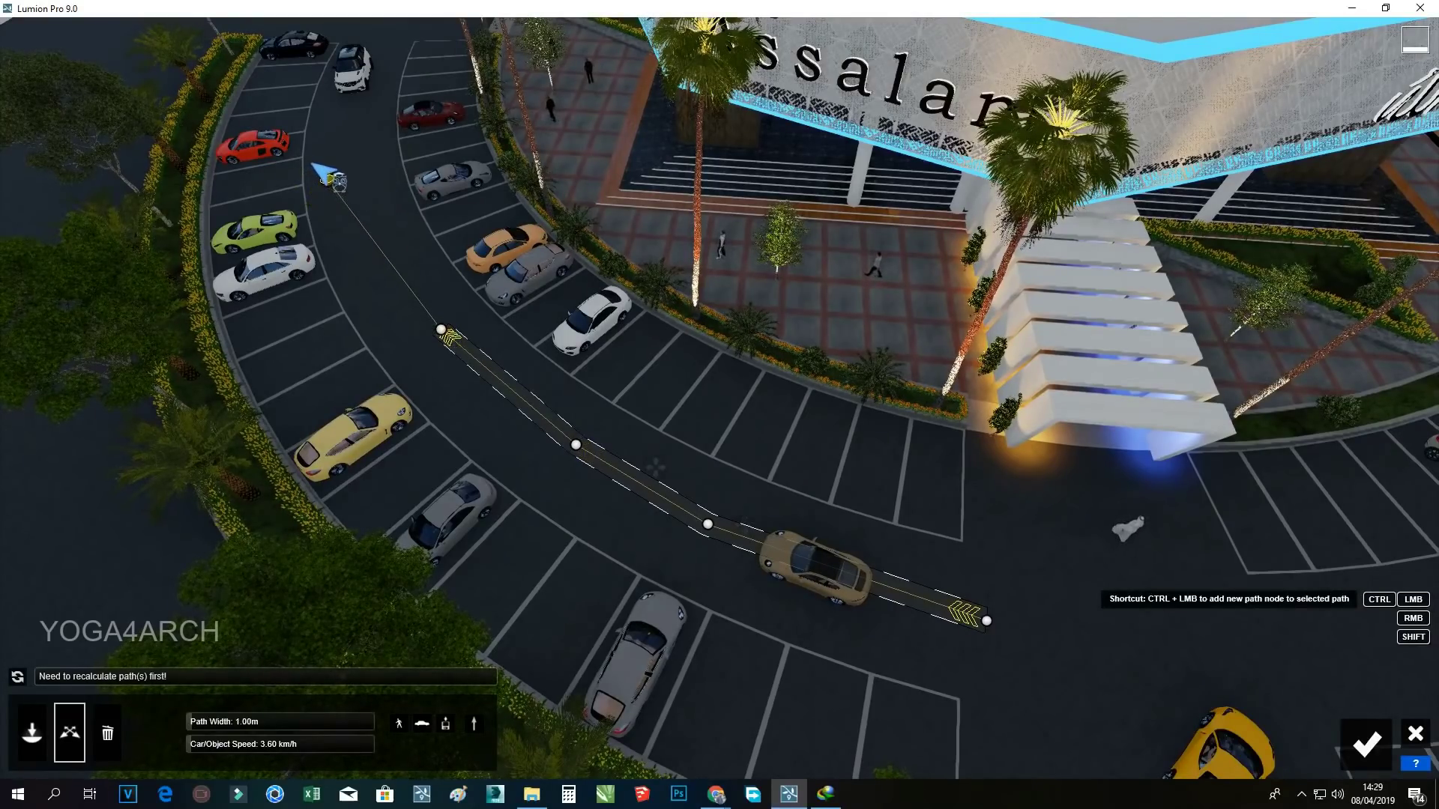
{"action": "left_click", "coordinate": [328, 173], "text": "ctrl"}
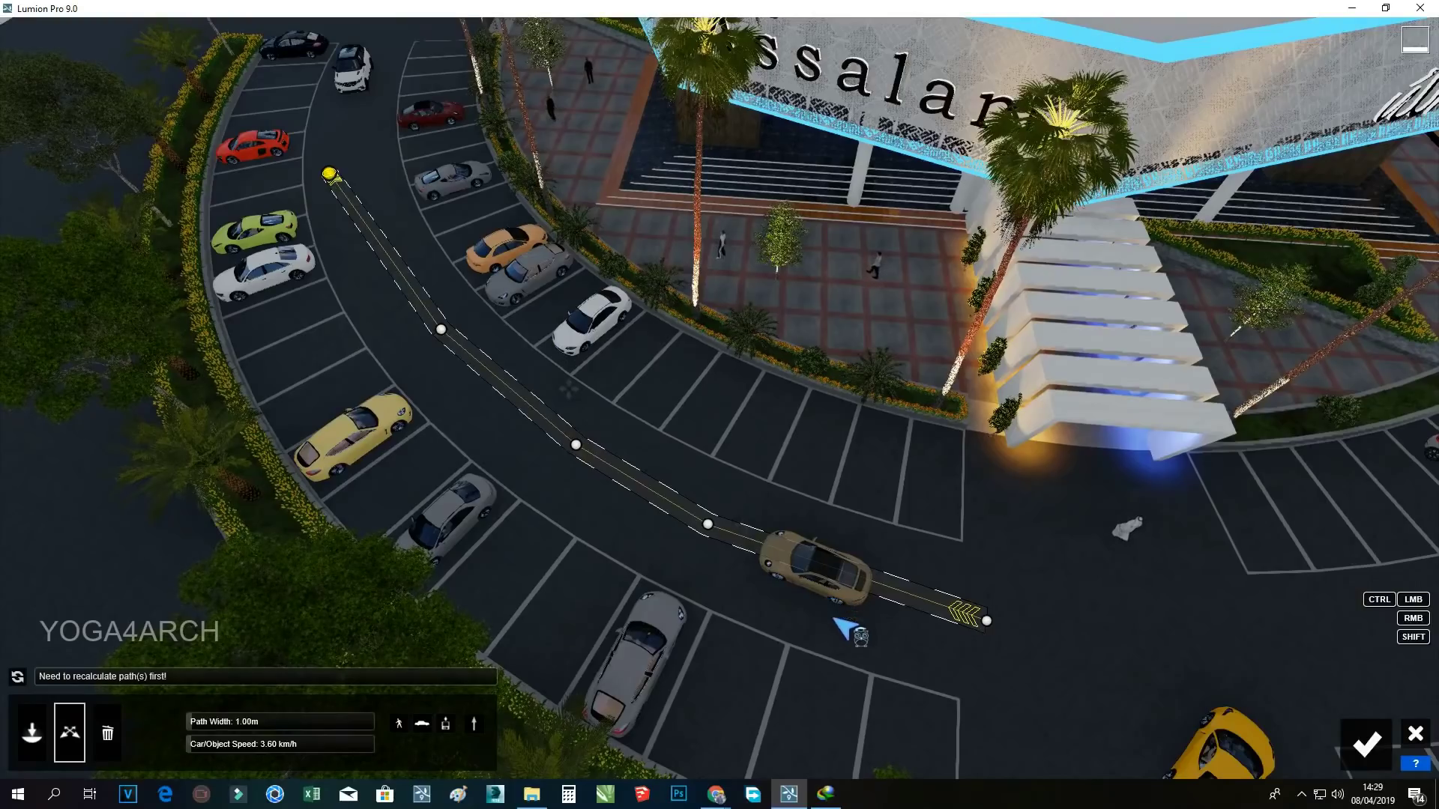
{"action": "left_click_drag", "start_coordinate": [999, 632], "coordinate": [999, 639]}
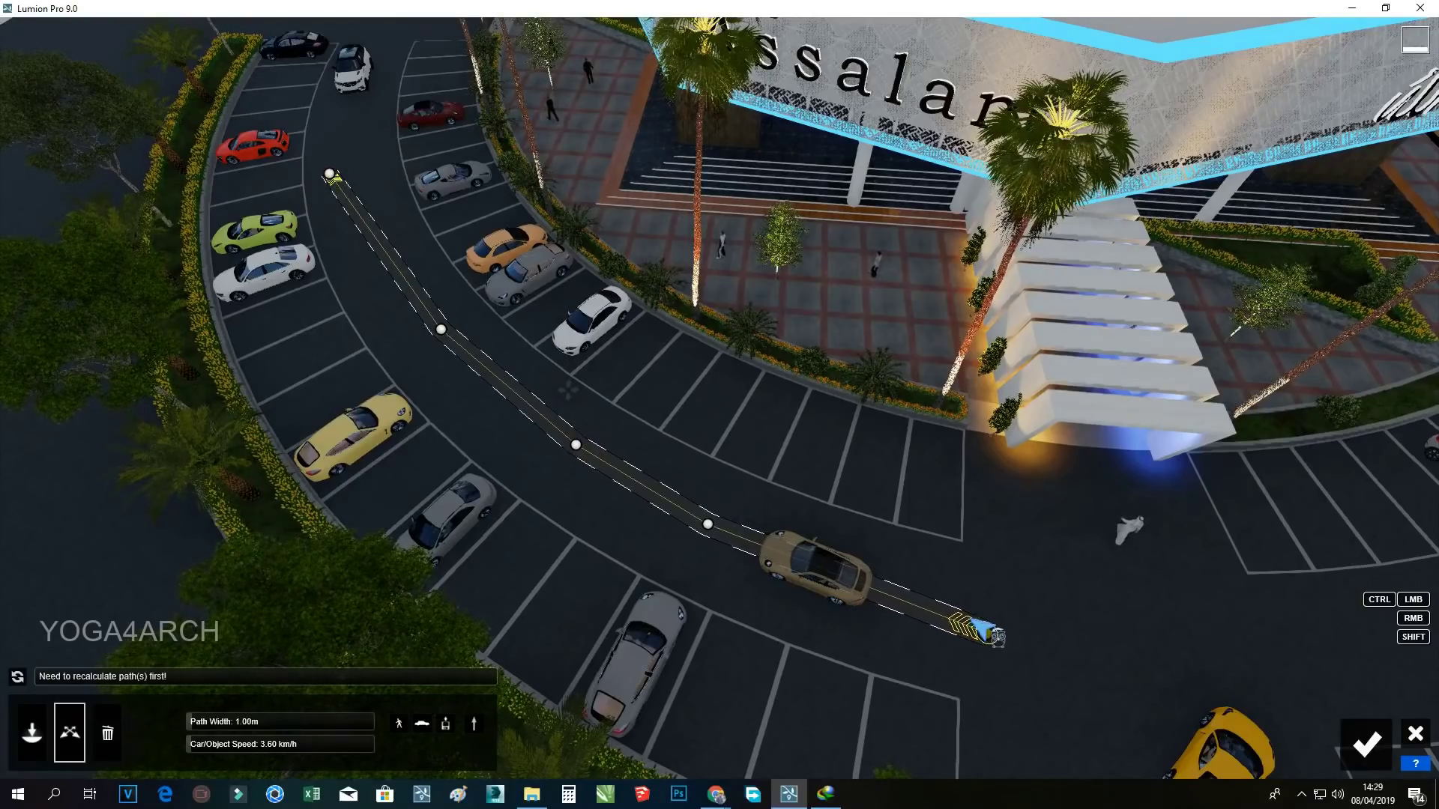
Raise the Smoothness of the path's corner nodes so the route curves smoothly
{"action": "left_click", "coordinate": [700, 525]}
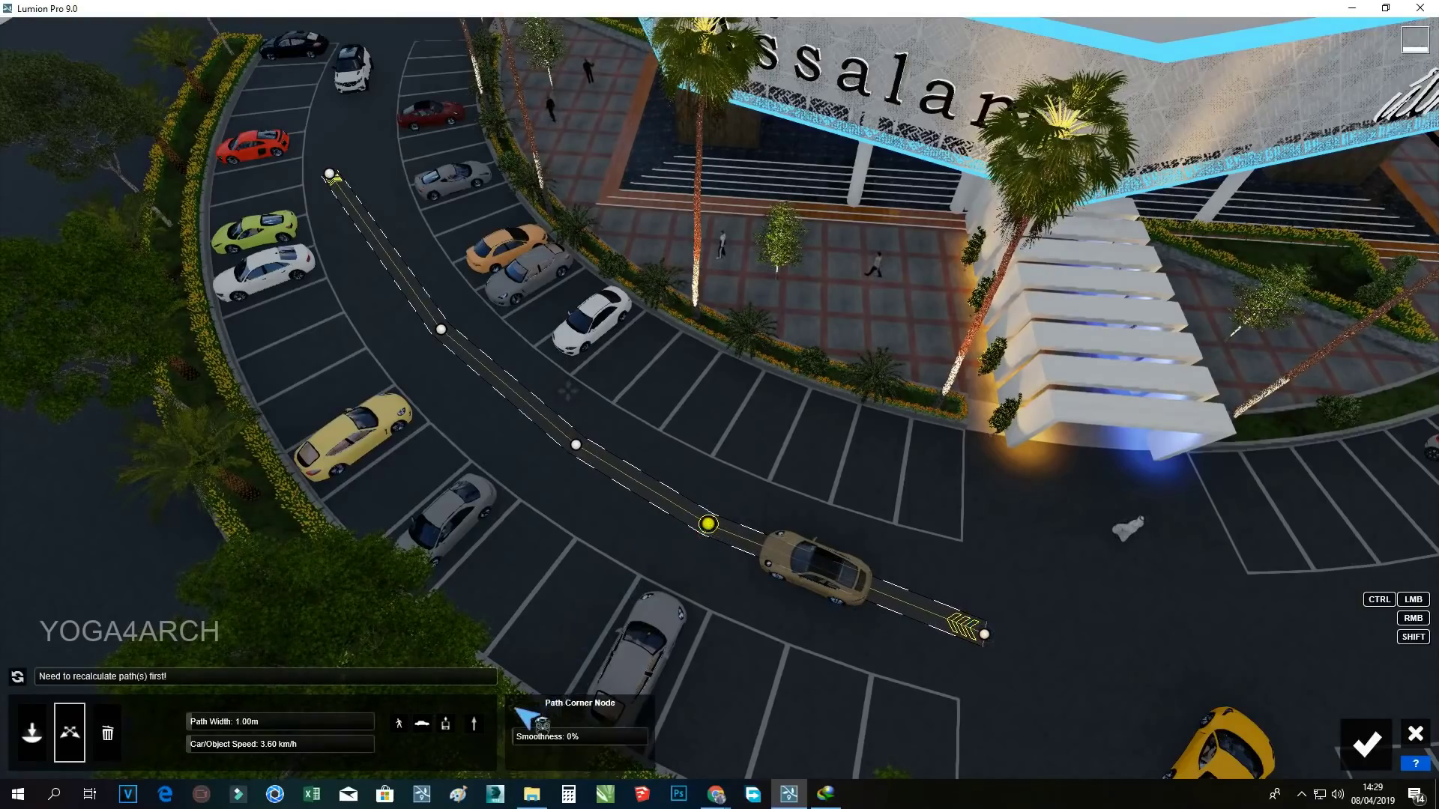
{"action": "left_click_drag", "start_coordinate": [554, 722], "coordinate": [610, 722]}
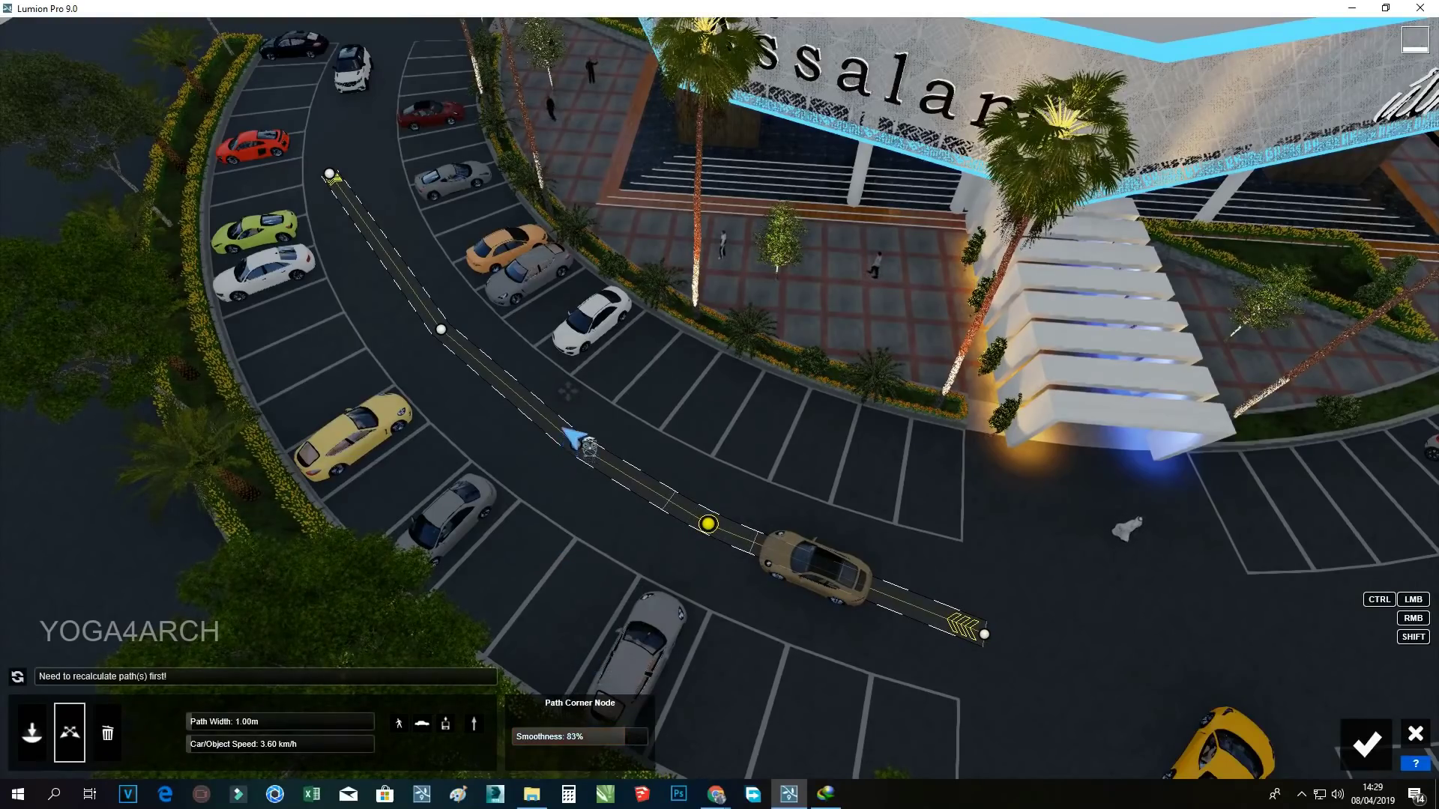
{"action": "left_click", "coordinate": [554, 442]}
{"action": "left_click", "coordinate": [407, 335]}
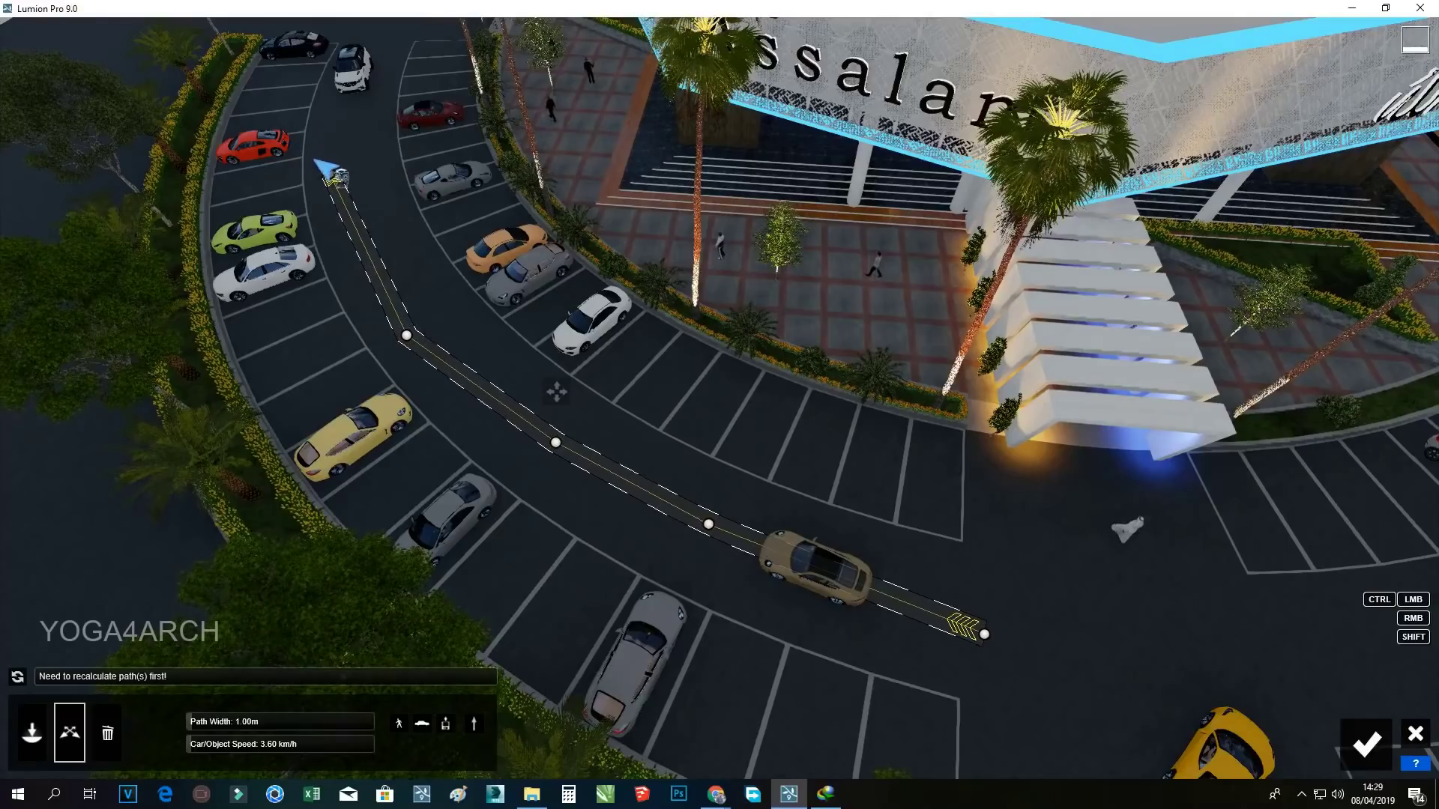
{"action": "left_click_drag", "start_coordinate": [337, 177], "coordinate": [331, 185]}
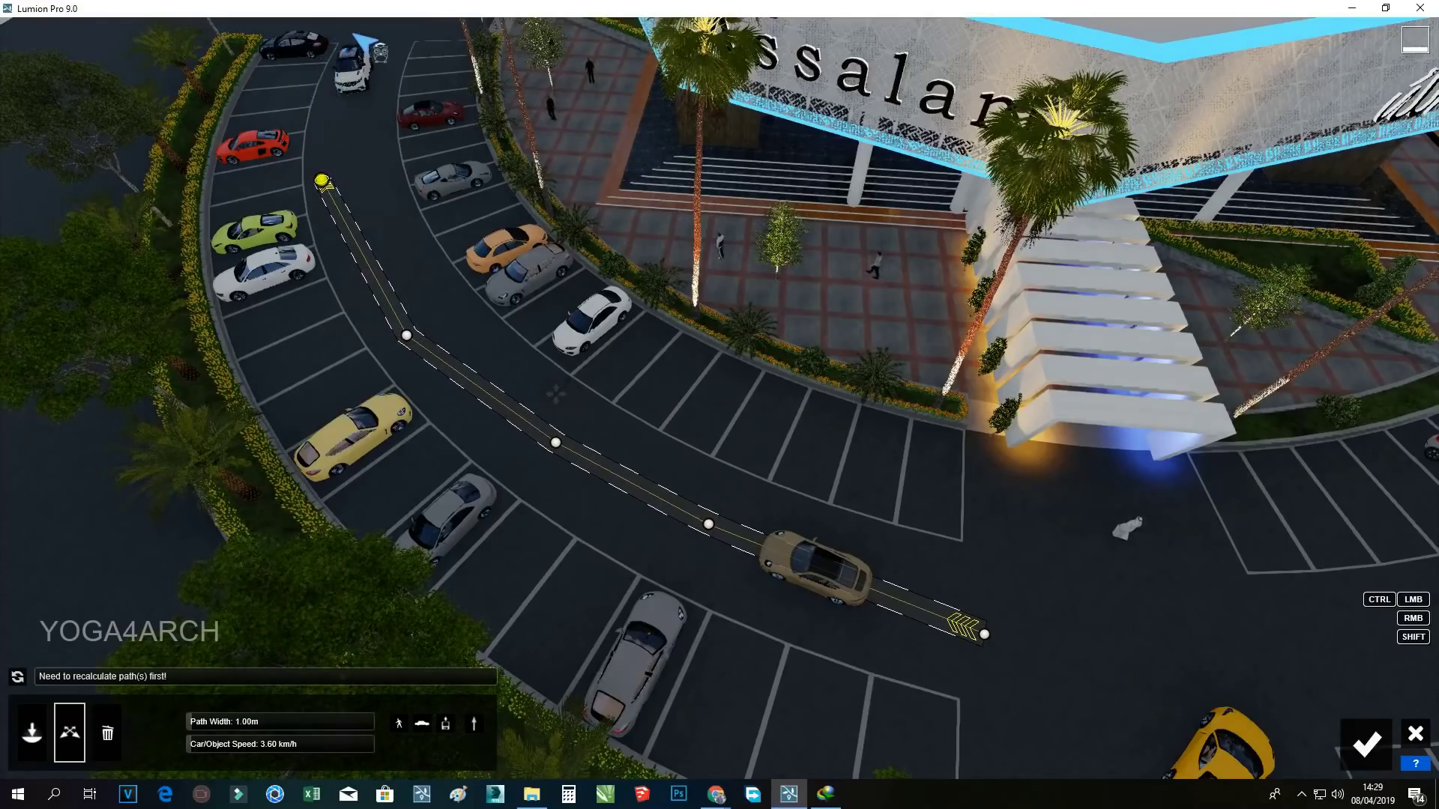
{"action": "key", "text": "w"}
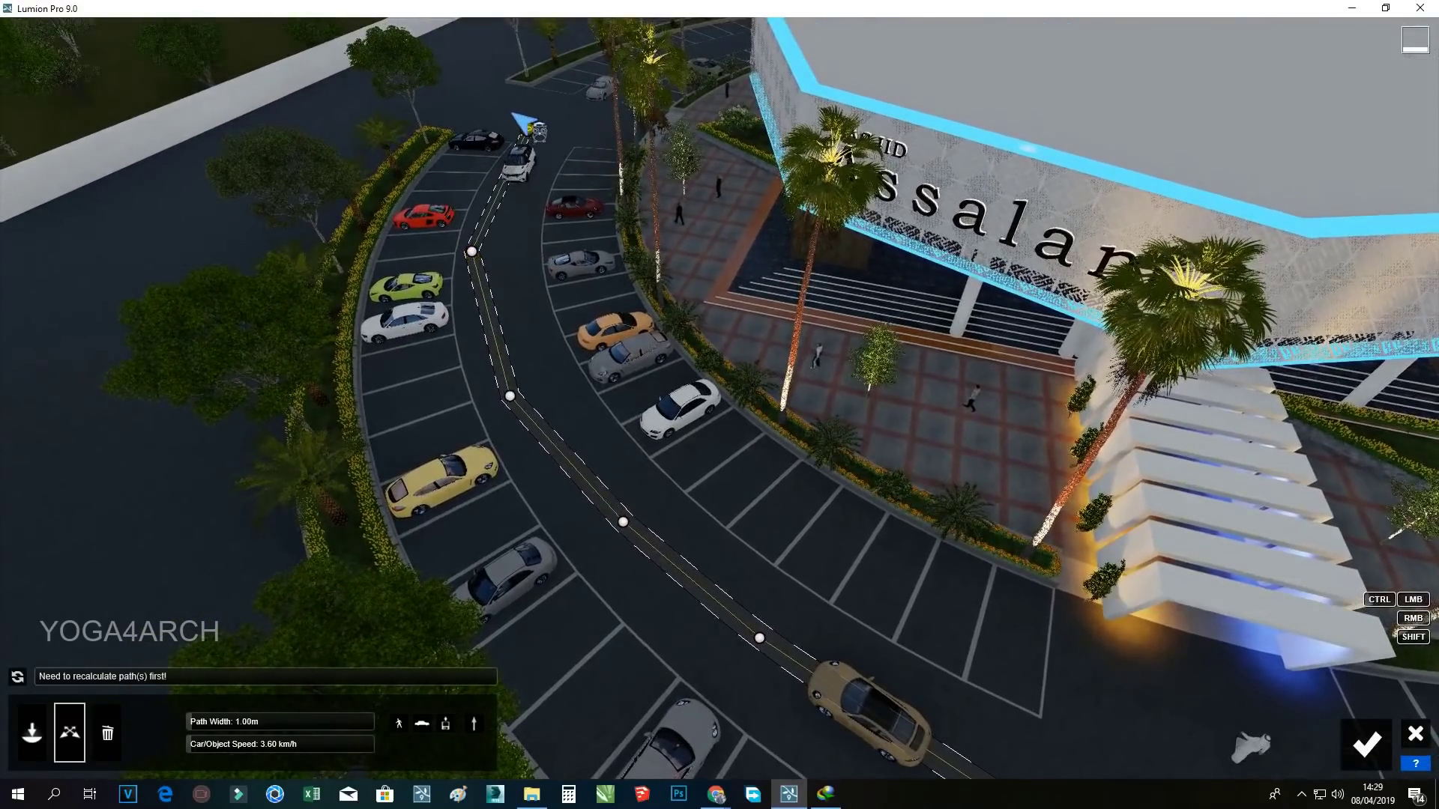
{"action": "left_click", "coordinate": [528, 129]}
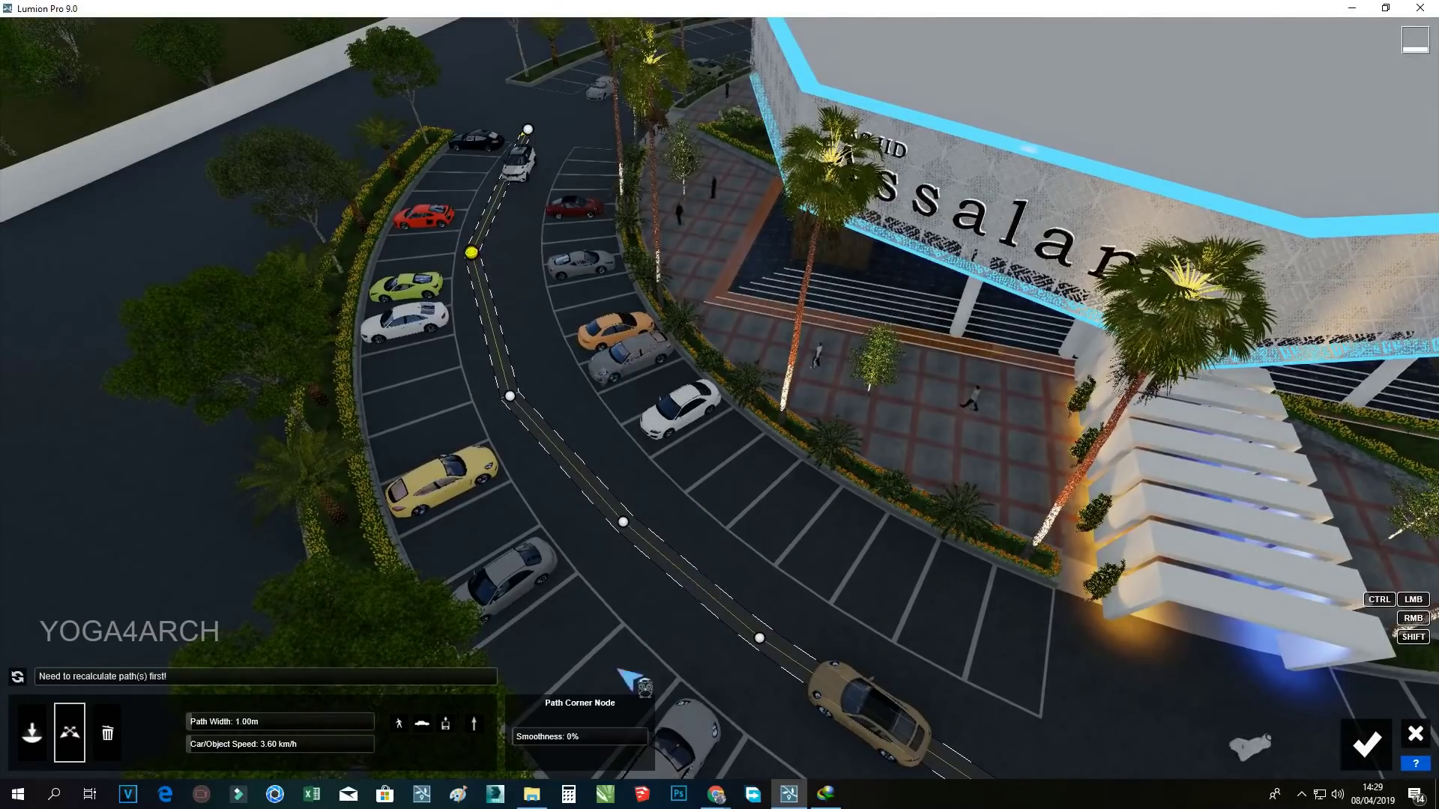
{"action": "left_click_drag", "start_coordinate": [559, 724], "coordinate": [650, 722]}
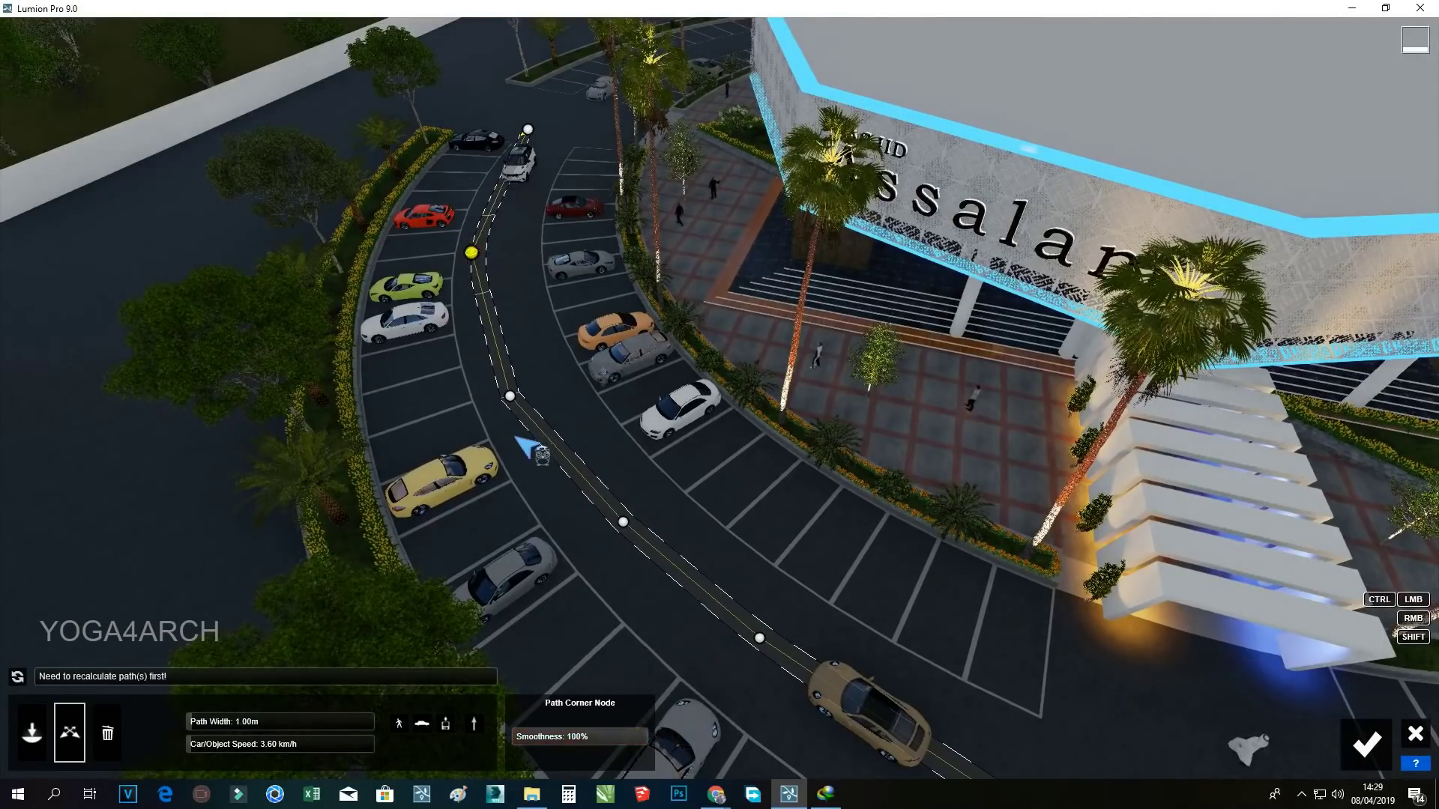
{"action": "left_click", "coordinate": [509, 395]}
{"action": "left_click_drag", "start_coordinate": [564, 723], "coordinate": [634, 723]}
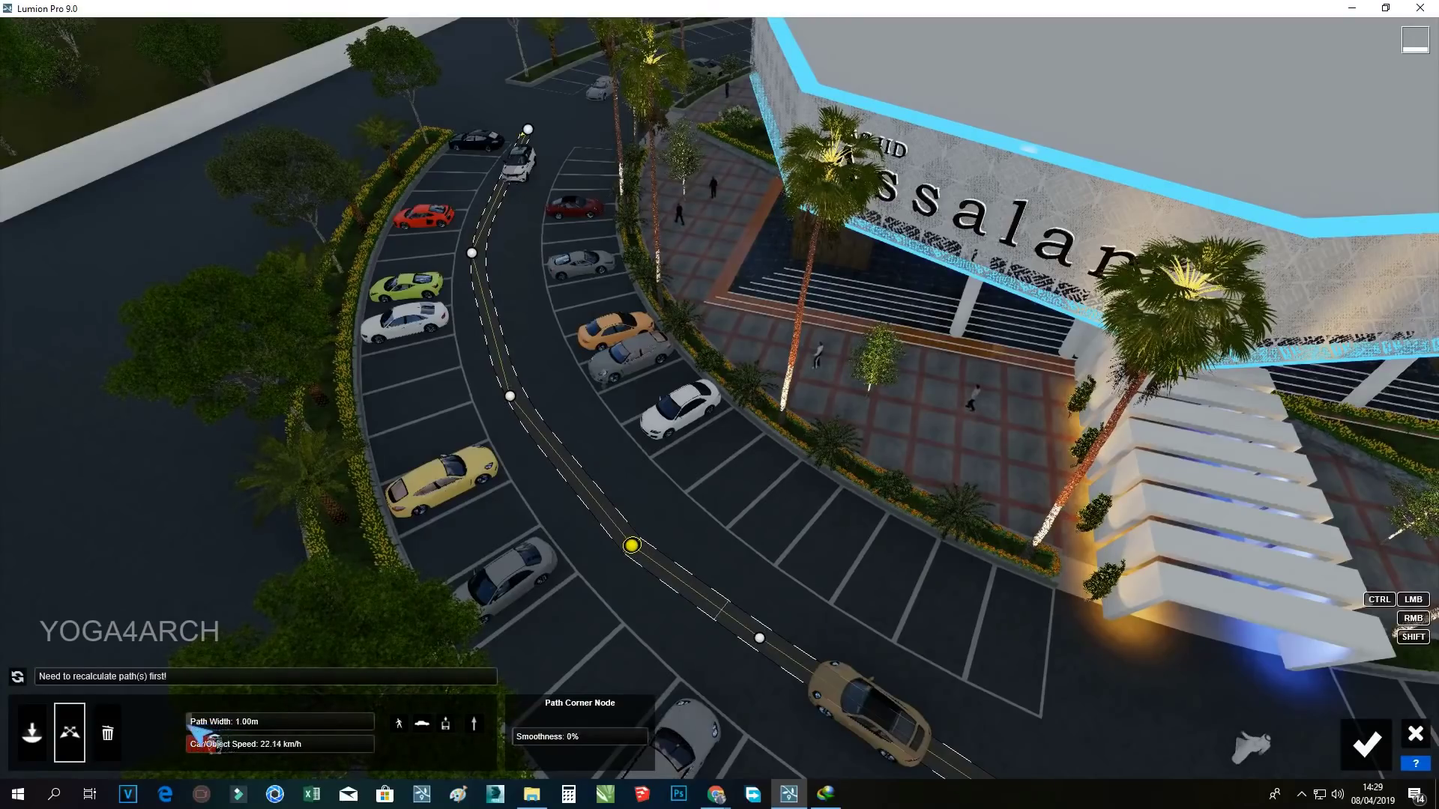
Widen the car path, add and smooth a new bend node, and confirm the path
{"action": "left_click_drag", "start_coordinate": [188, 712], "coordinate": [179, 711]}
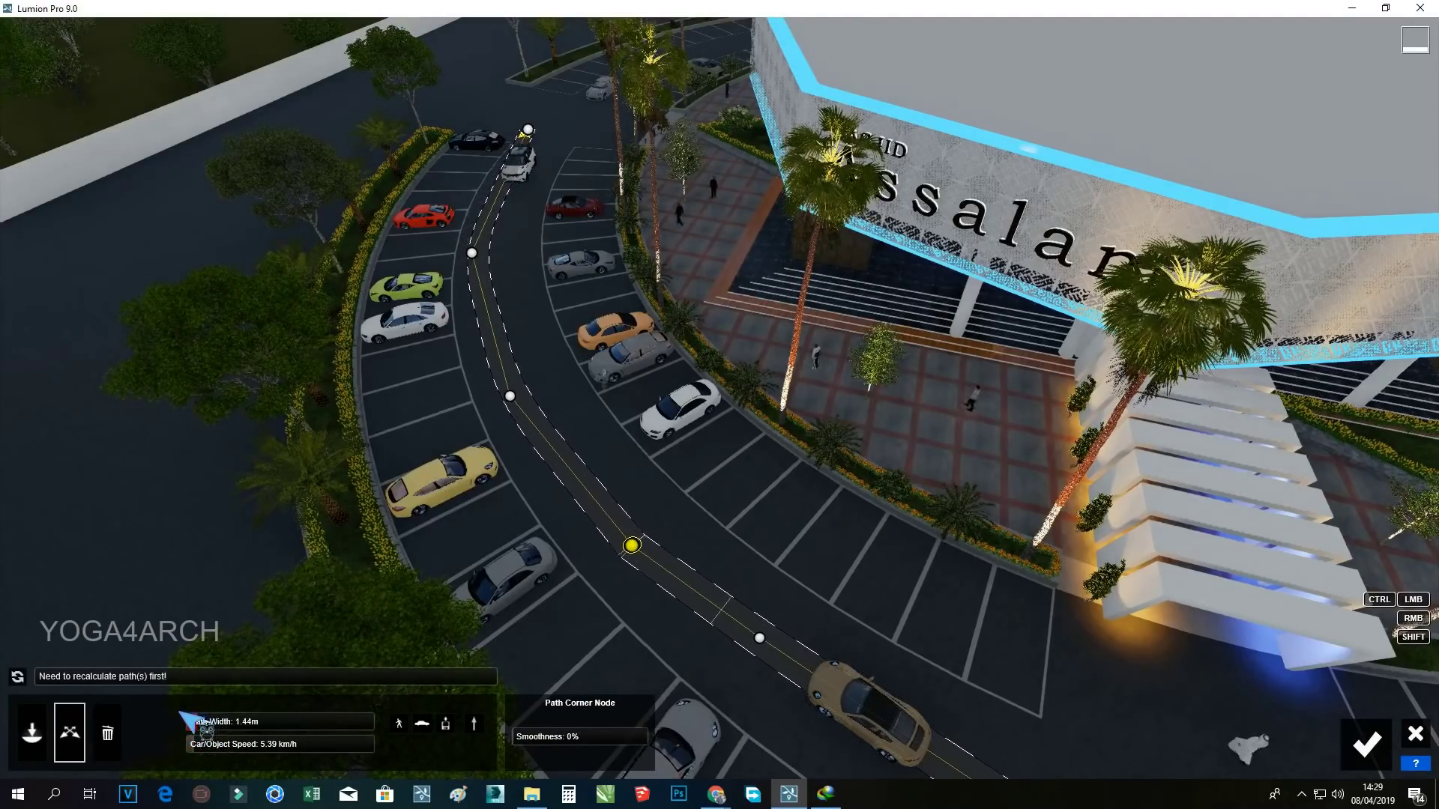
{"action": "right_click_drag", "start_coordinate": [457, 670], "coordinate": [727, 532]}
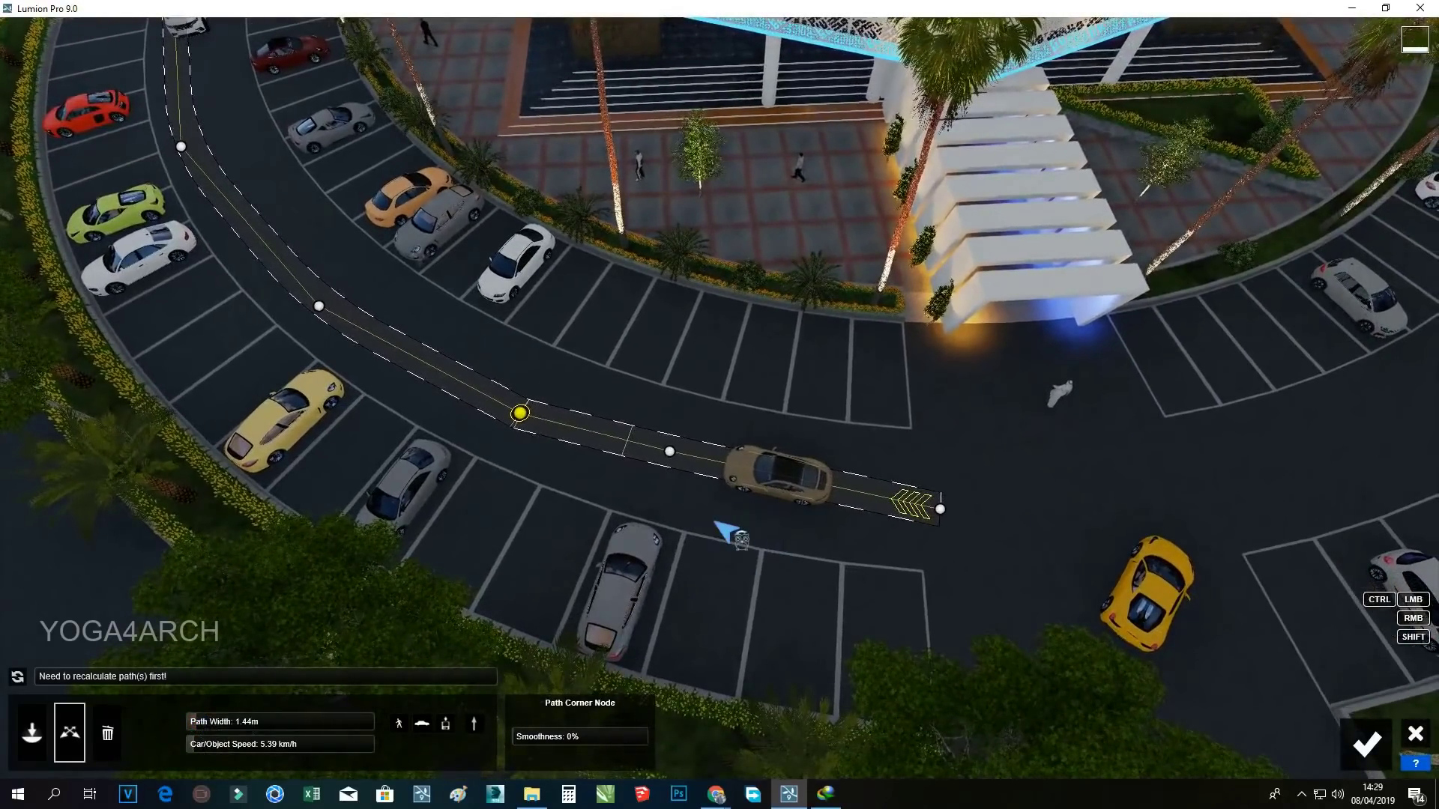
{"action": "left_click_drag", "start_coordinate": [952, 512], "coordinate": [952, 531]}
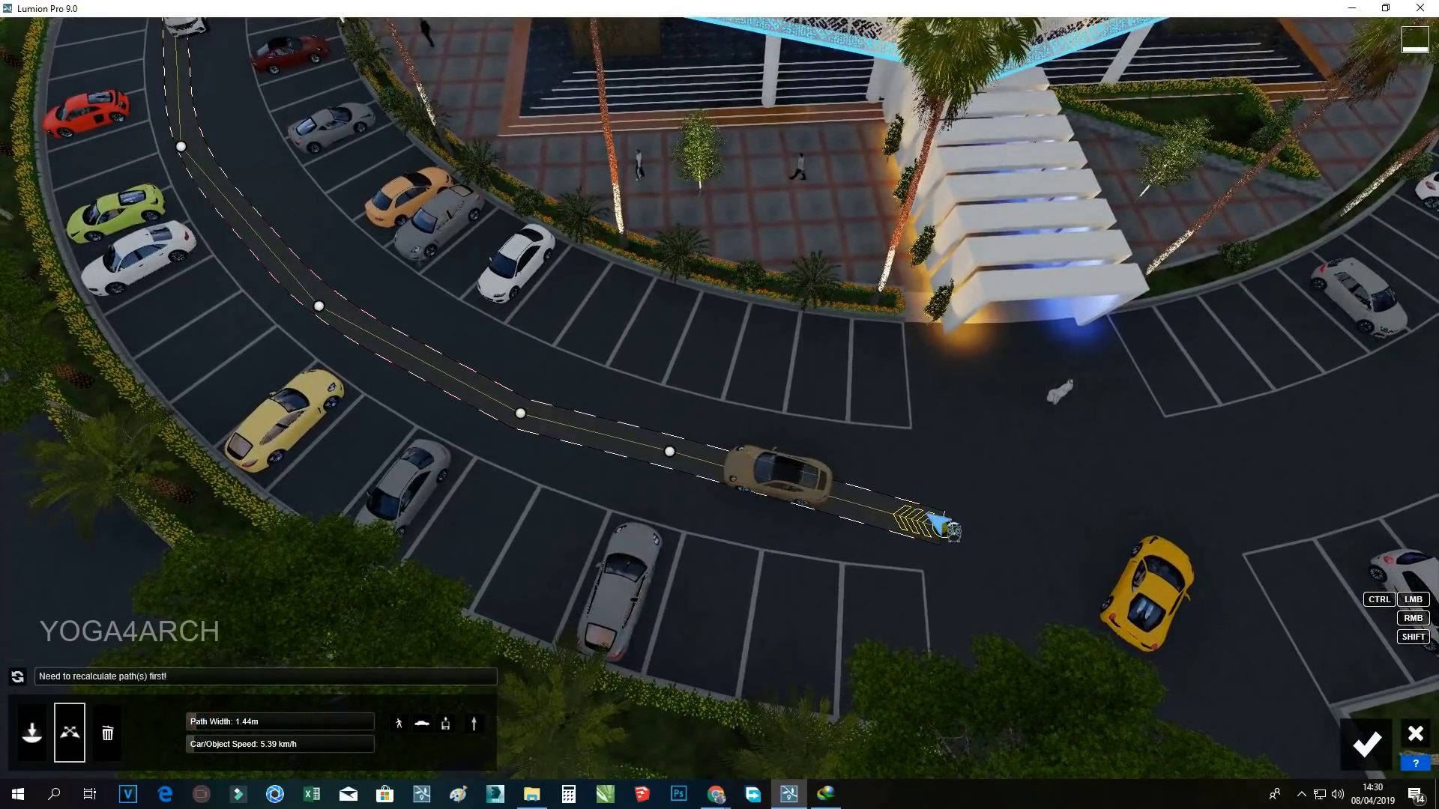
{"action": "left_click_drag", "start_coordinate": [649, 438], "coordinate": [652, 472]}
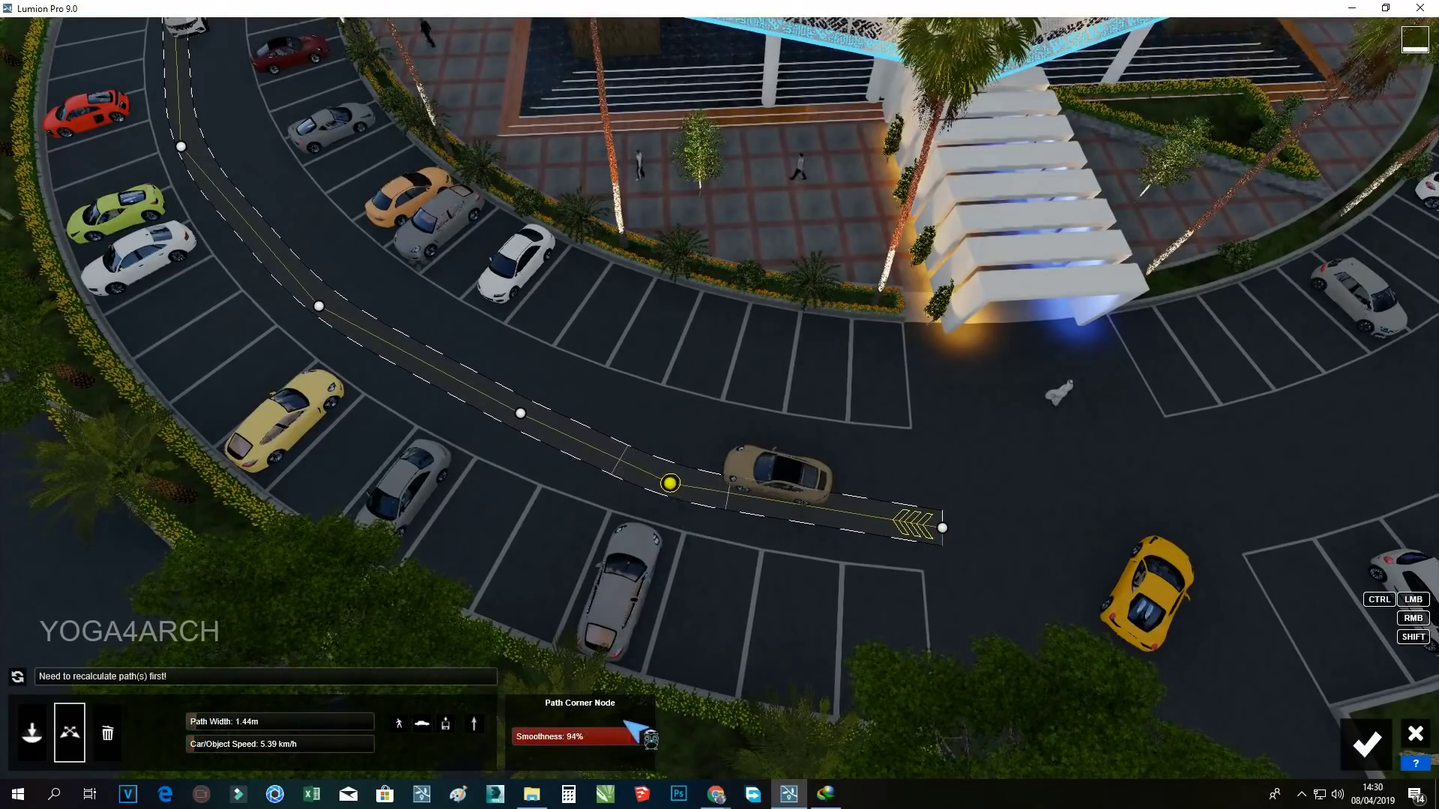
{"action": "left_click_drag", "start_coordinate": [504, 402], "coordinate": [478, 424]}
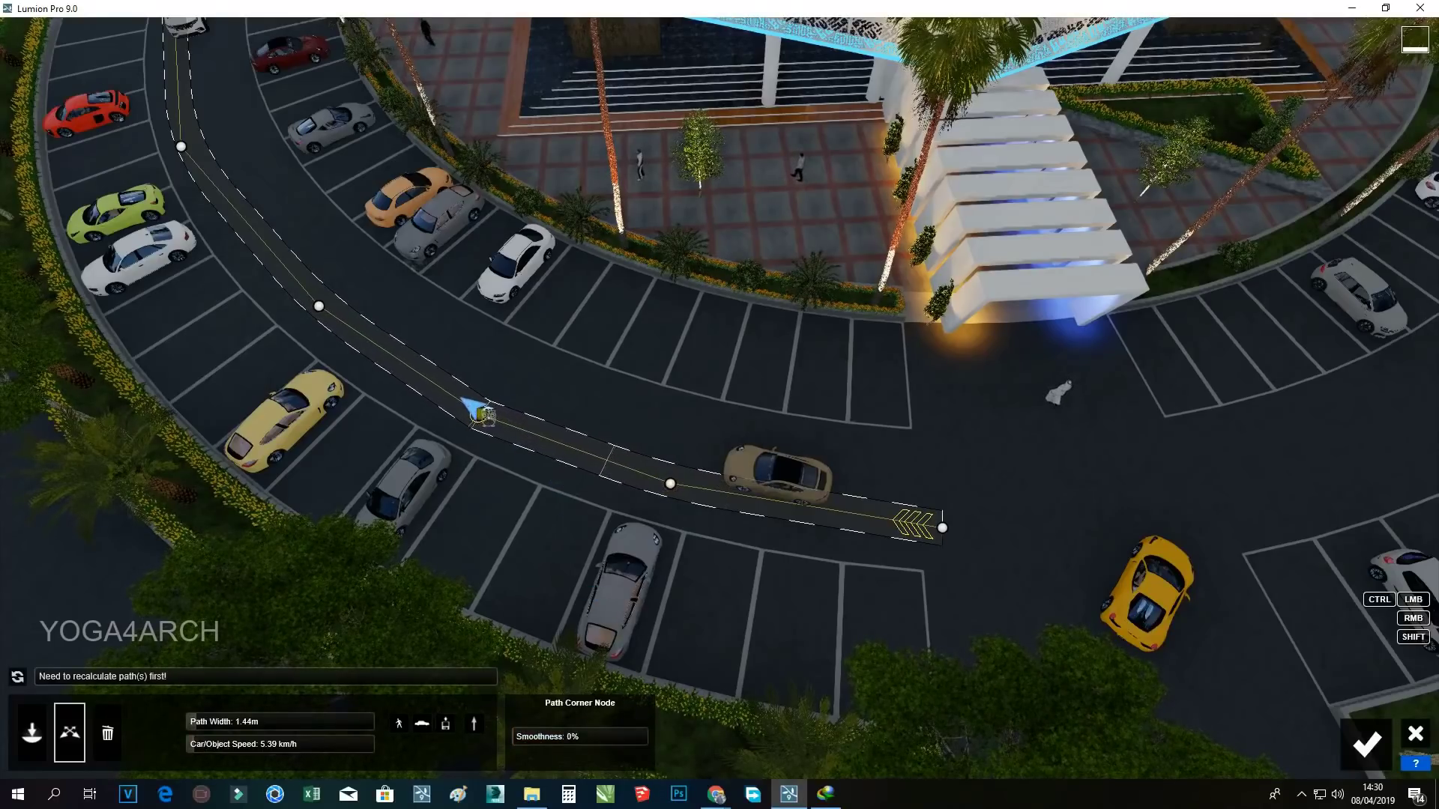
{"action": "left_click_drag", "start_coordinate": [518, 721], "coordinate": [625, 721]}
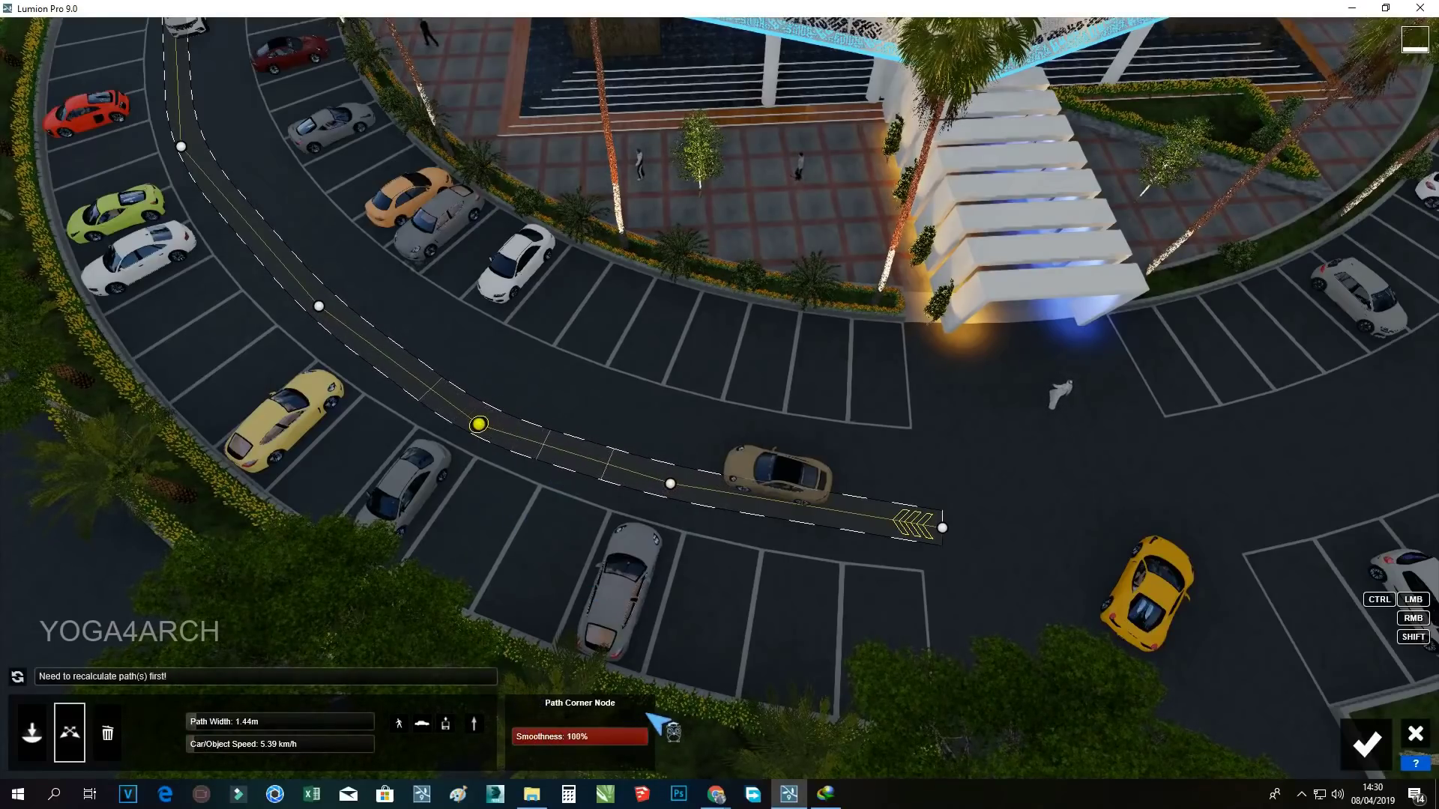
{"action": "left_click_drag", "start_coordinate": [464, 406], "coordinate": [461, 394]}
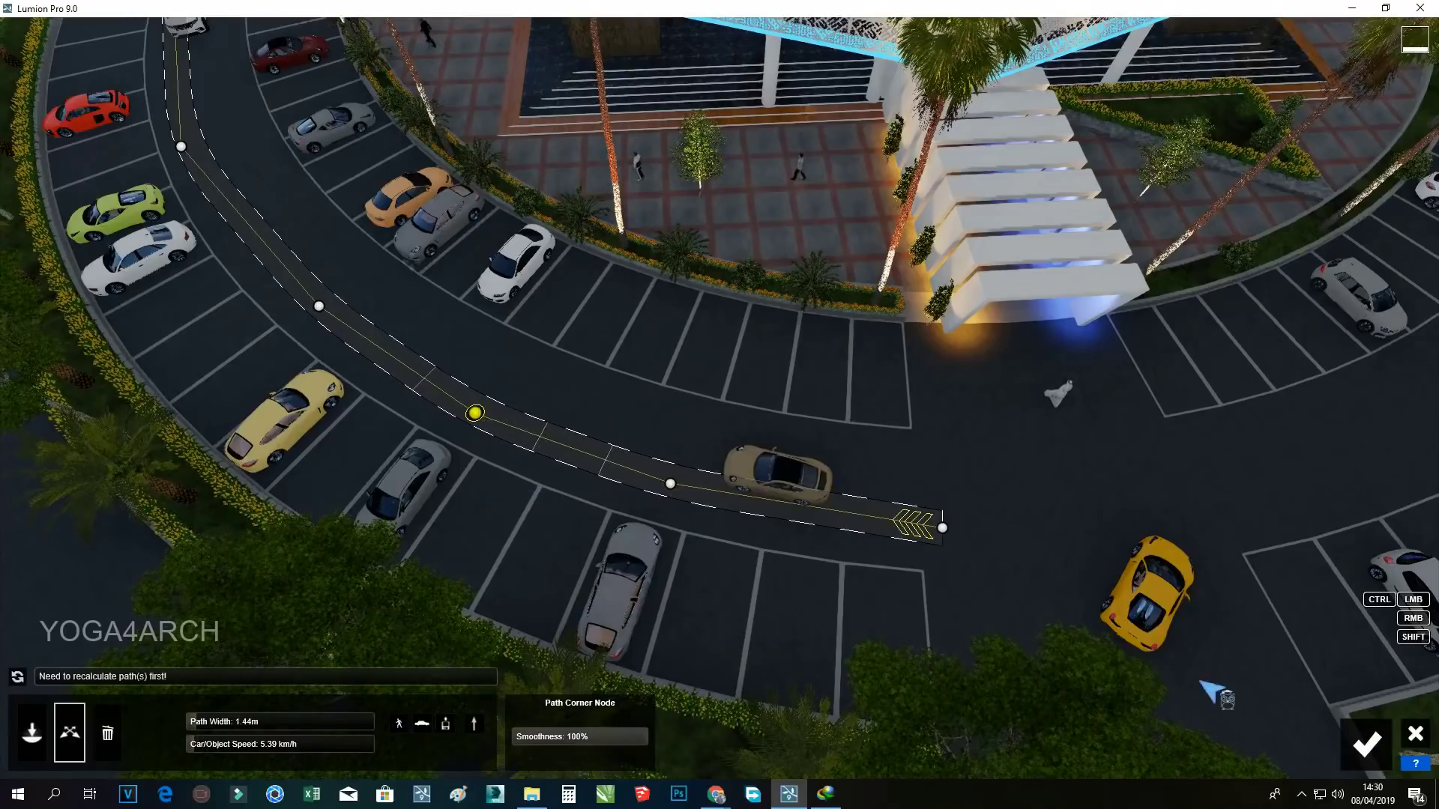
{"action": "left_click", "coordinate": [1367, 746]}
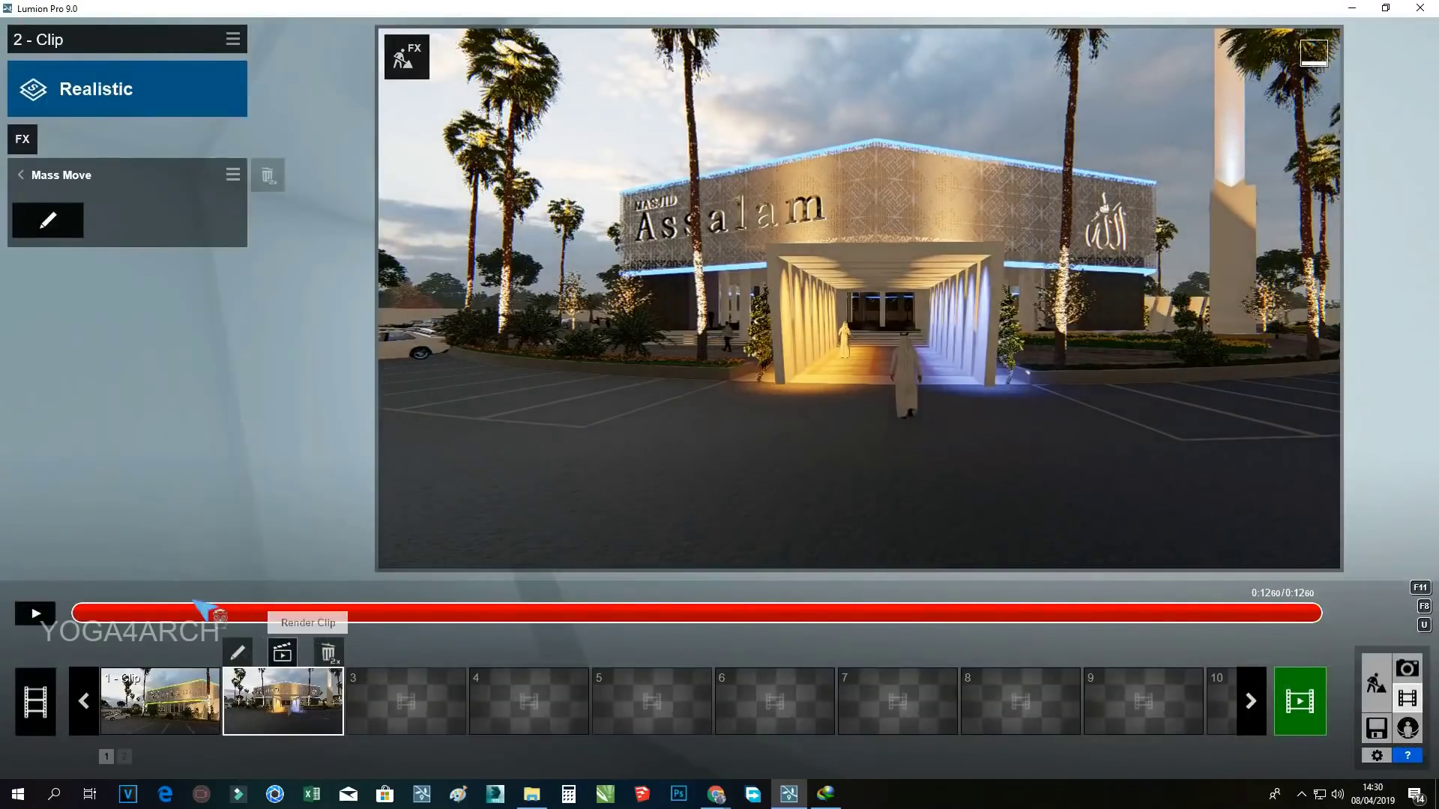
Preview clip 2 partway, then return to build mode over the parking lot
{"action": "left_click", "coordinate": [88, 611]}
{"action": "left_click_drag", "start_coordinate": [289, 614], "coordinate": [538, 613]}
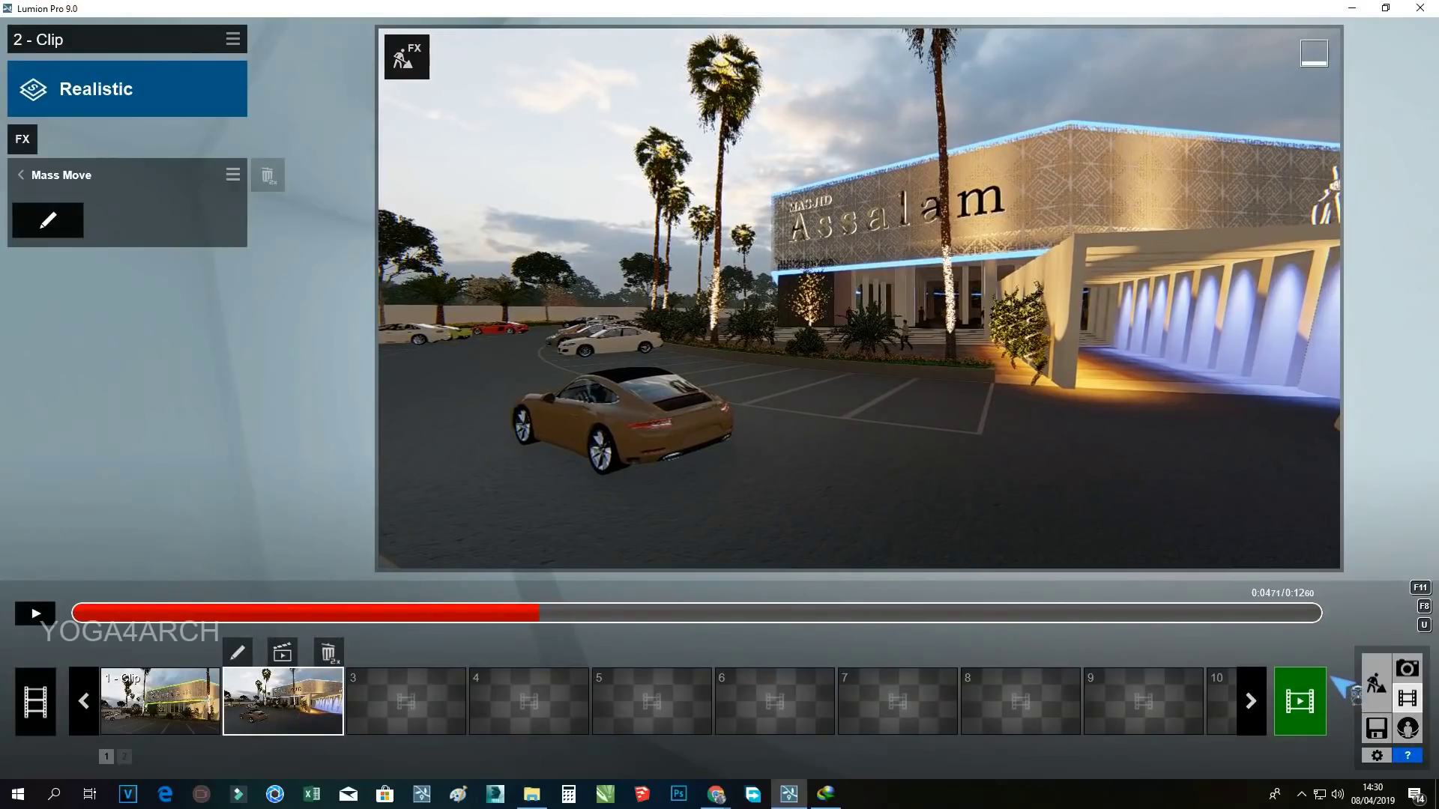
{"action": "left_click", "coordinate": [1364, 670]}
{"action": "right_click_drag", "start_coordinate": [897, 546], "coordinate": [911, 491]}
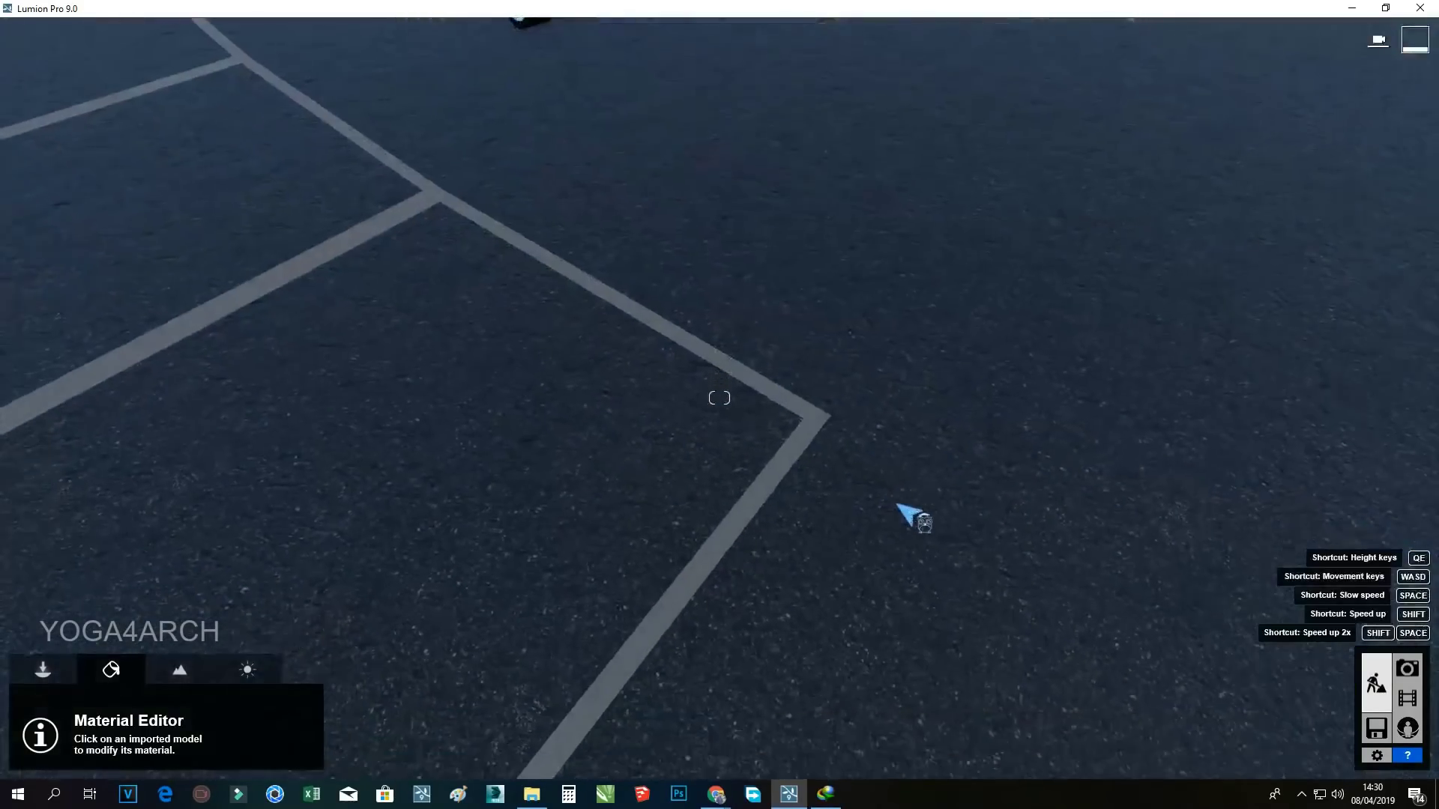
{"action": "scroll", "coordinate": [897, 480], "scroll_direction": "down", "scroll_amount": 3}
Move the tan sports car down-right in the car park with the Select tool
{"action": "left_click", "coordinate": [42, 669]}
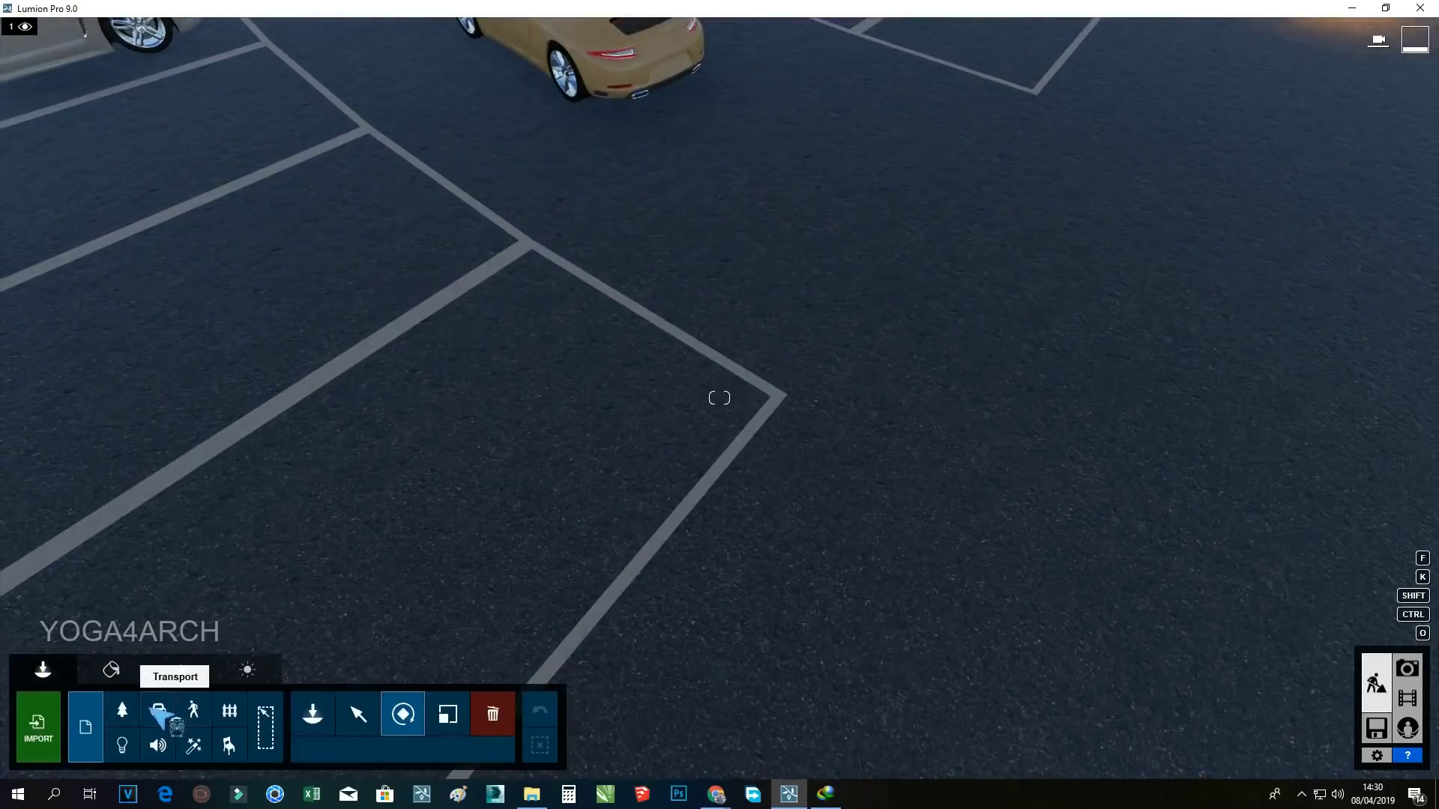
{"action": "left_click", "coordinate": [357, 713]}
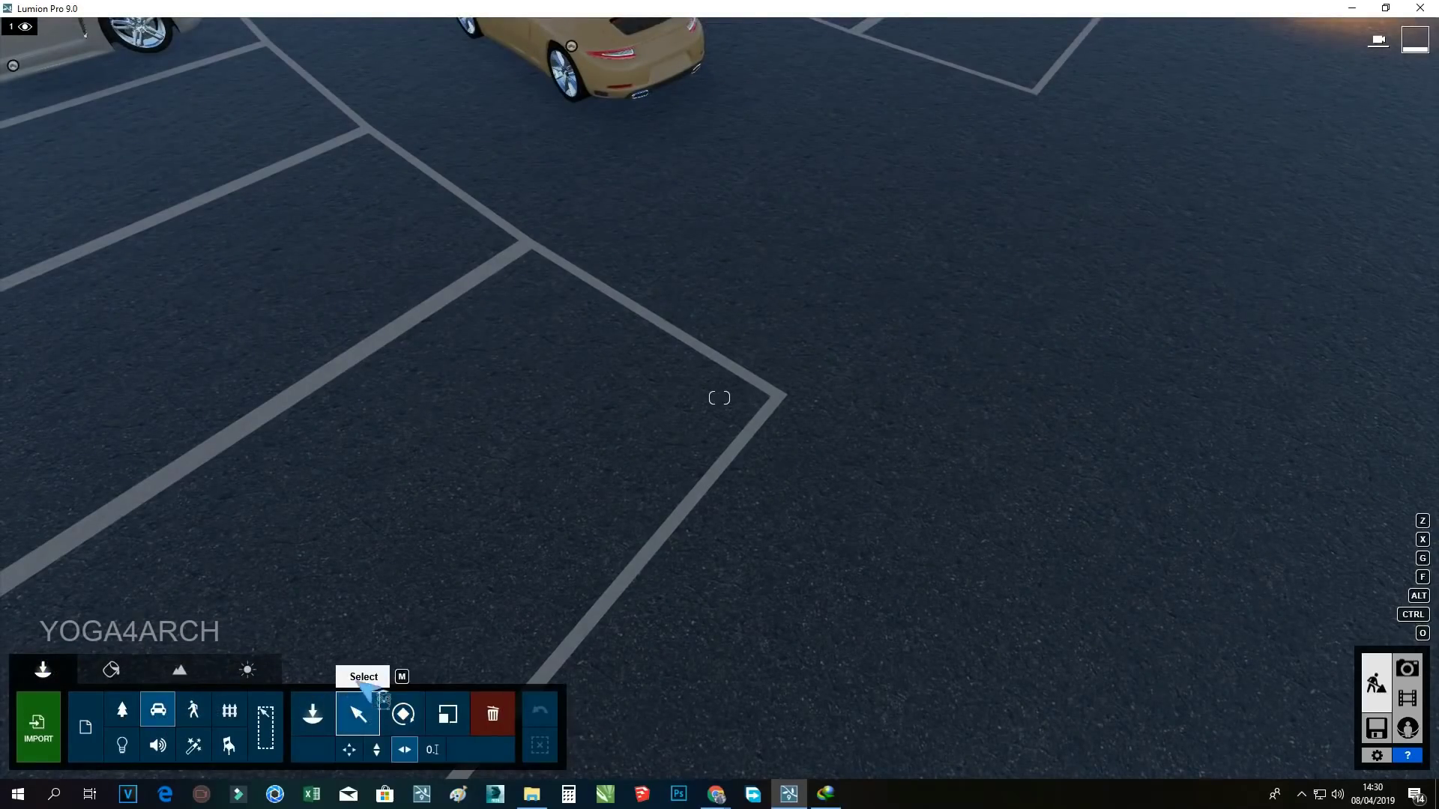
{"action": "scroll", "coordinate": [770, 427], "scroll_direction": "down", "scroll_amount": 3}
{"action": "scroll", "coordinate": [739, 411], "scroll_direction": "down", "scroll_amount": 3}
{"action": "scroll", "coordinate": [618, 403], "scroll_direction": "down", "scroll_amount": 2}
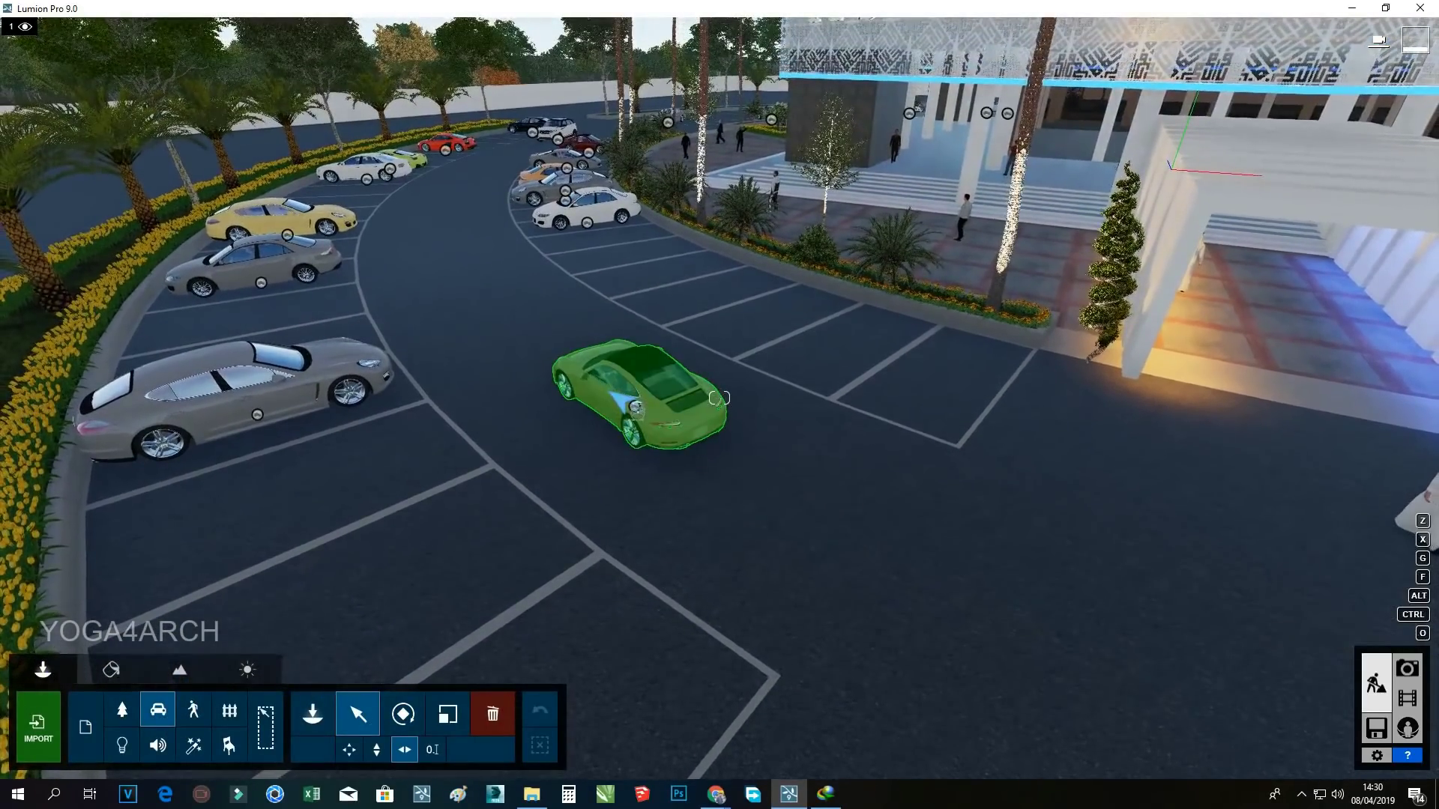
{"action": "left_click", "coordinate": [619, 404]}
{"action": "left_click_drag", "start_coordinate": [635, 408], "coordinate": [708, 513]}
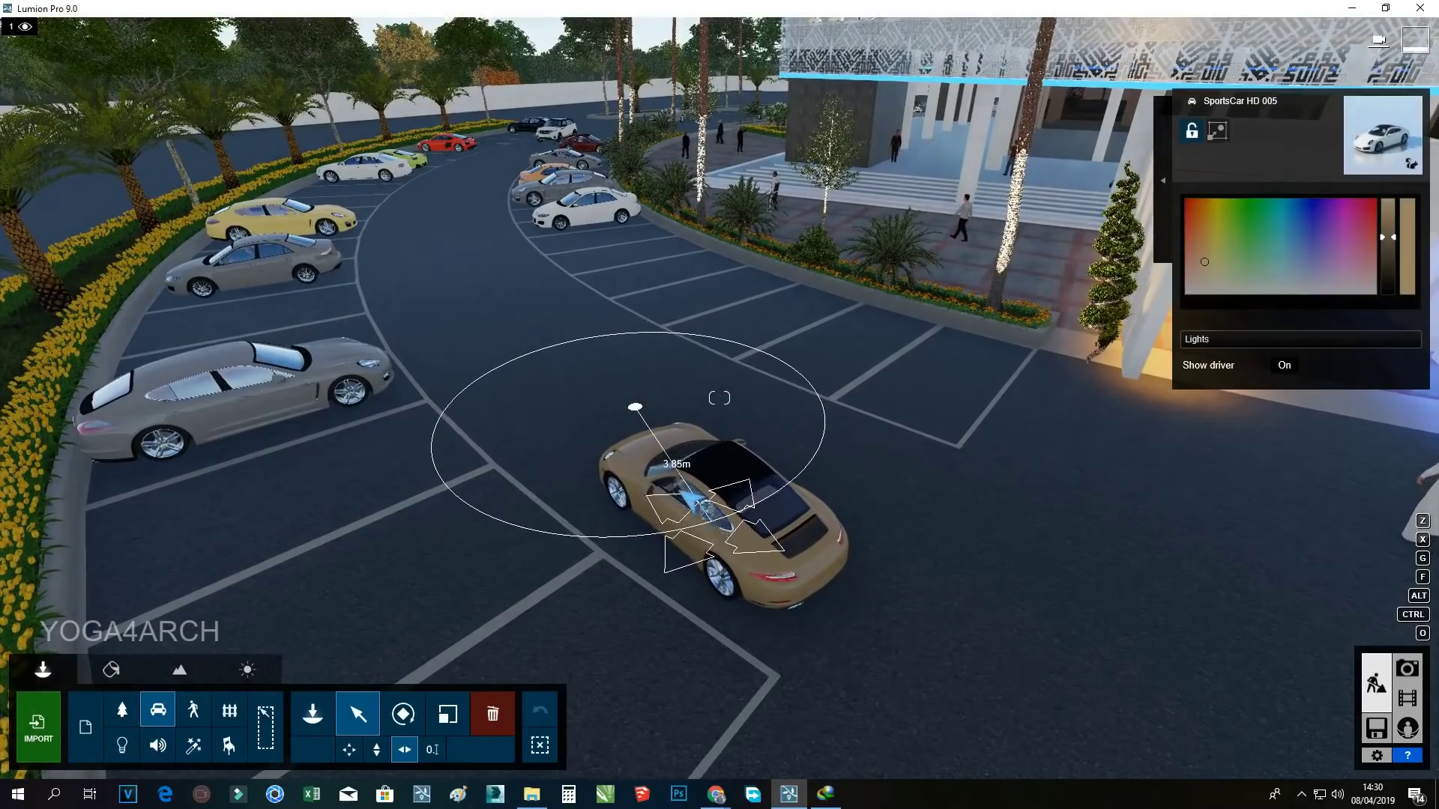
Shift the white SUV slightly to the right, then go to the movie clips
{"action": "right_click_drag", "start_coordinate": [708, 513], "coordinate": [659, 433]}
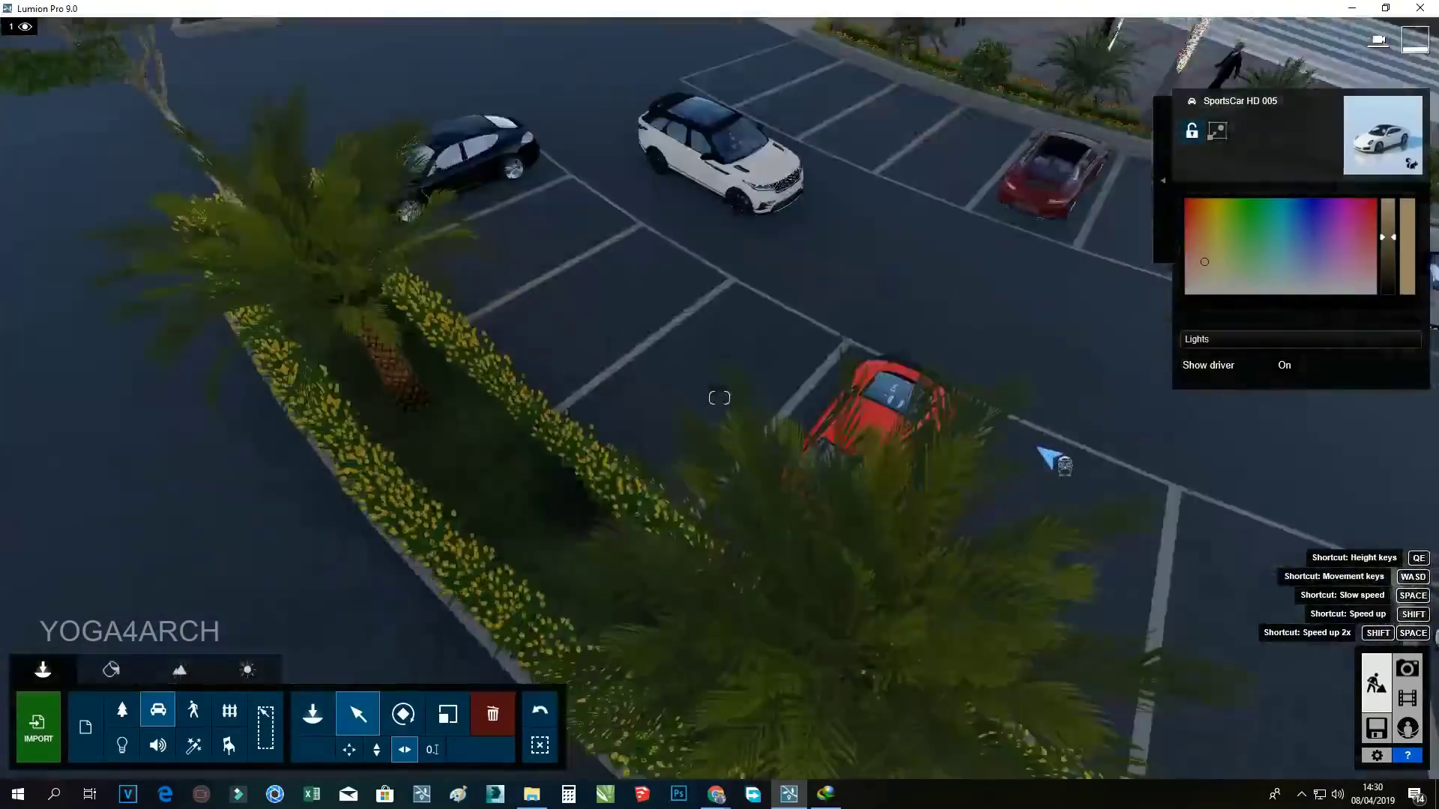
{"action": "right_click_drag", "start_coordinate": [659, 433], "coordinate": [1049, 458]}
{"action": "scroll", "coordinate": [1049, 459], "scroll_direction": "down", "scroll_amount": 3}
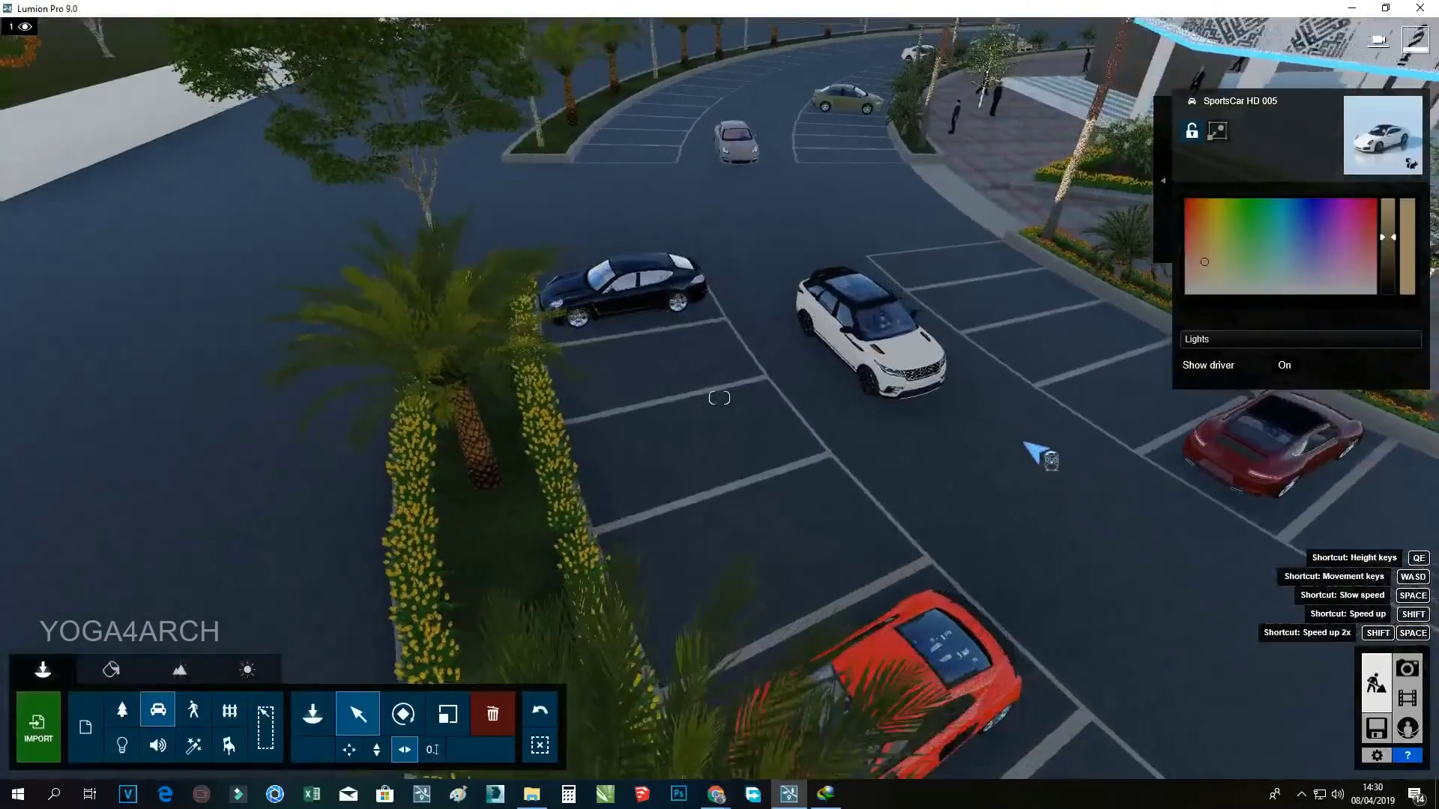
{"action": "left_click_drag", "start_coordinate": [829, 343], "coordinate": [888, 352]}
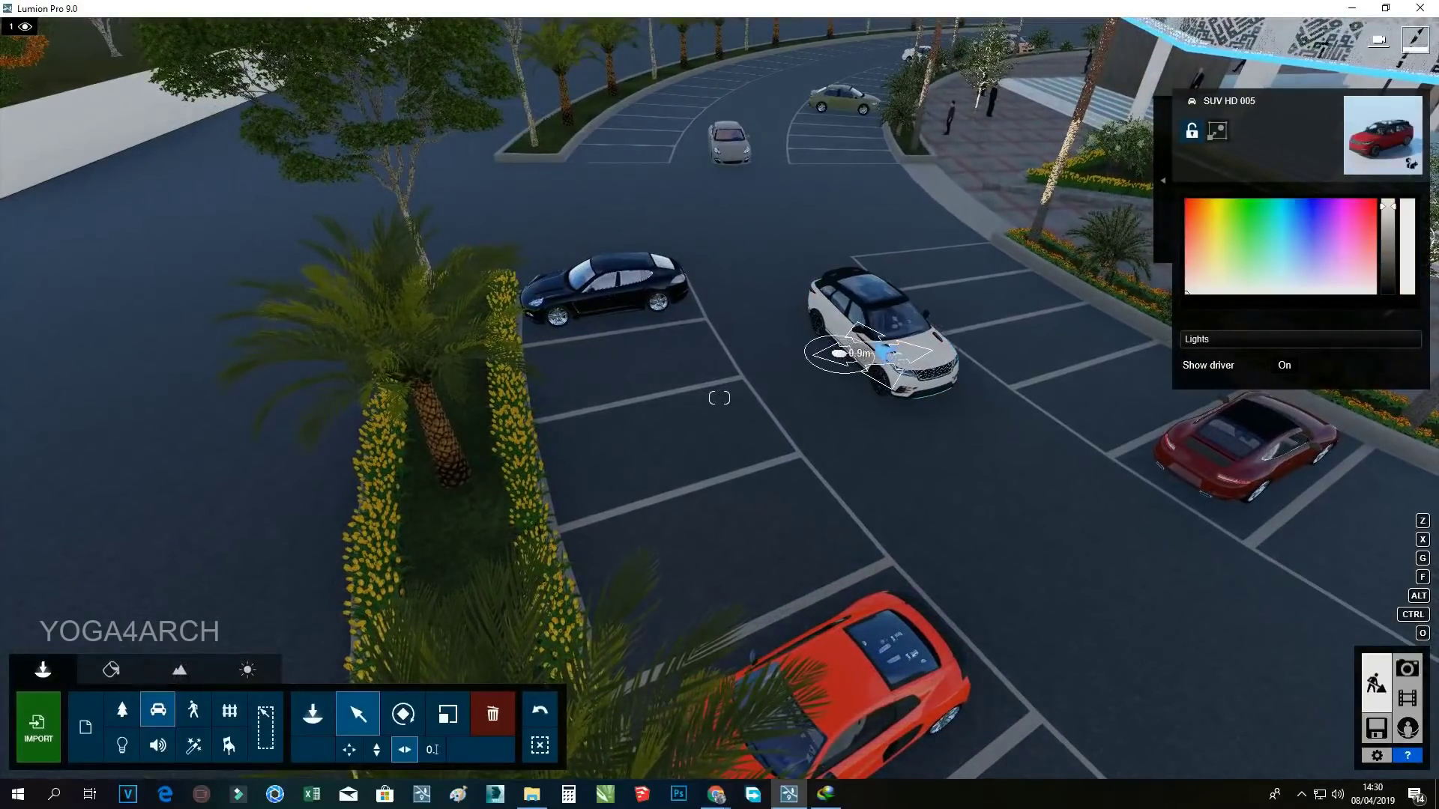
{"action": "left_click", "coordinate": [1408, 698]}
Play and stop clip 2, then reopen its Mass Move path editor
{"action": "left_click", "coordinate": [34, 611]}
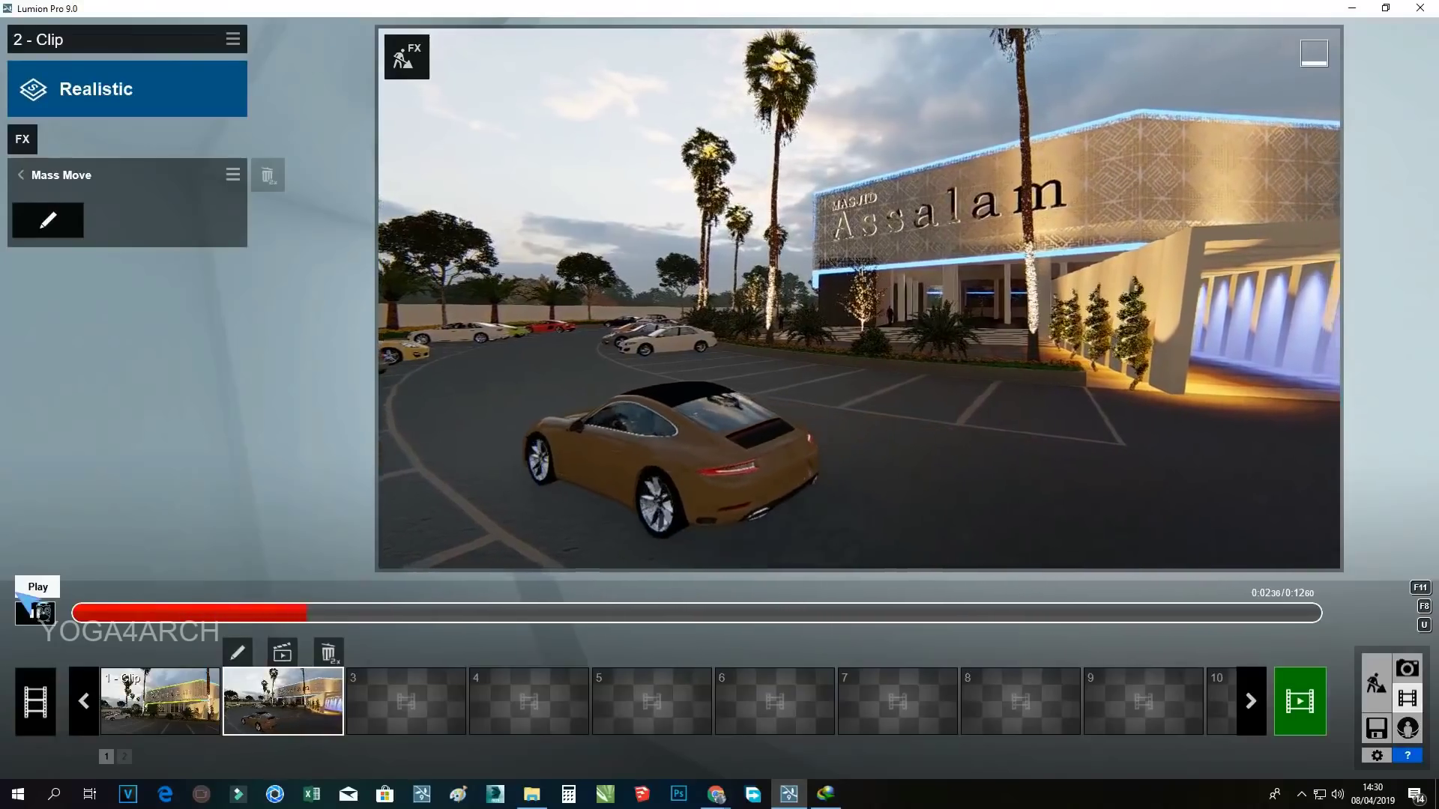
{"action": "left_click", "coordinate": [21, 604]}
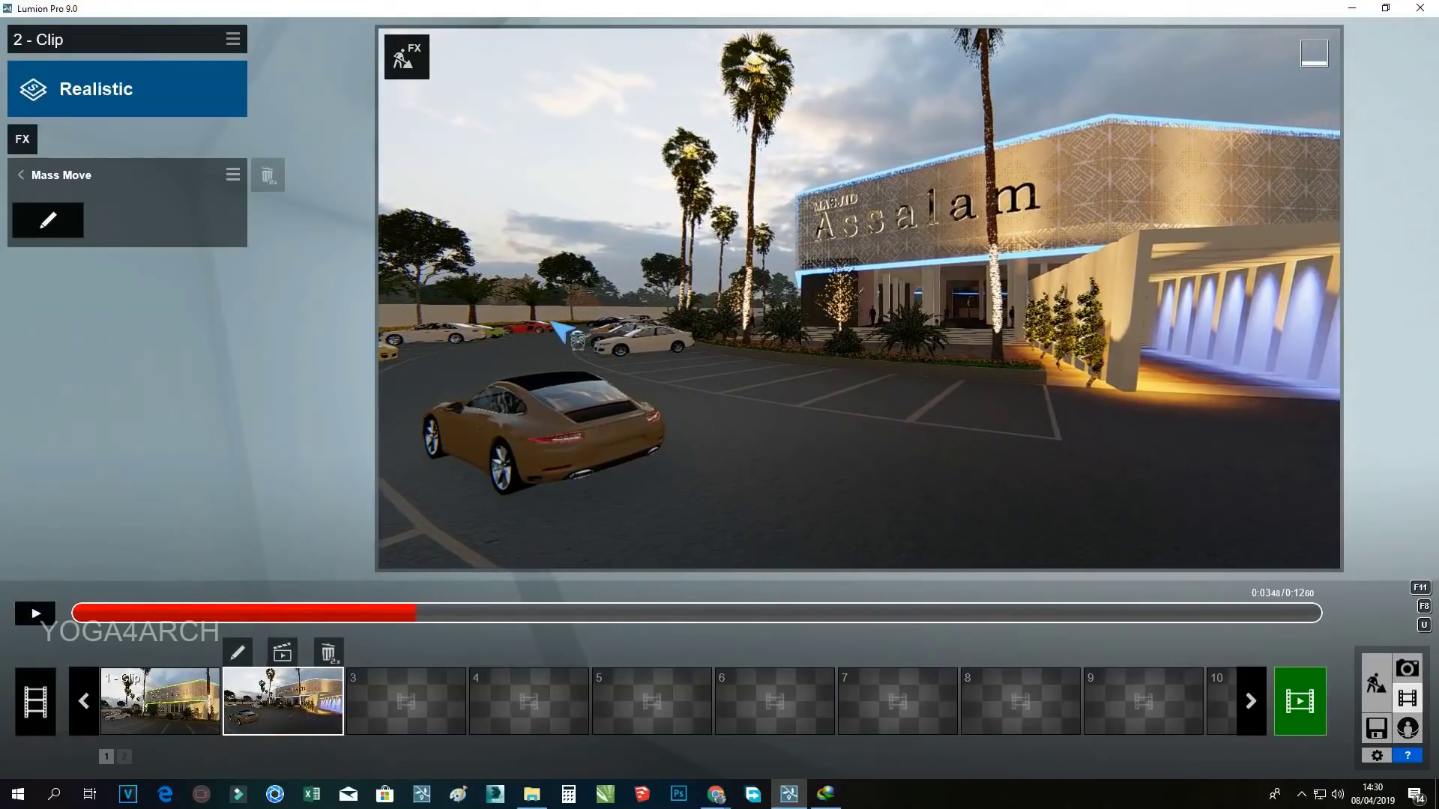
{"action": "left_click", "coordinate": [47, 220]}
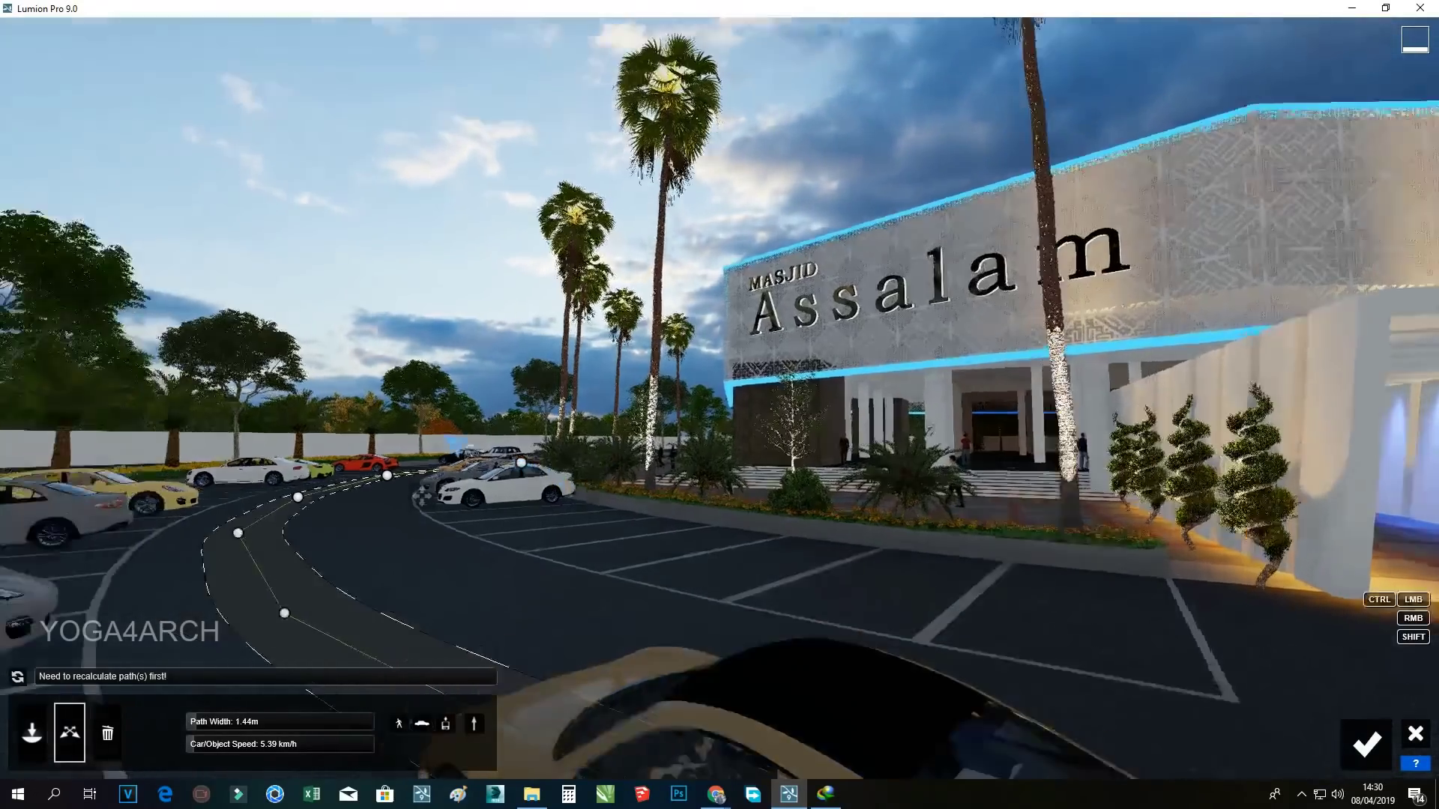
Shift the car path's end point, set a corner's smoothness to 0%, and start a new path at the white car
{"action": "mouse_move", "coordinate": [507, 453]}
{"action": "right_mouse_down"}
{"action": "mouse_move", "coordinate": [551, 452]}
{"action": "mouse_move", "coordinate": [475, 392]}
{"action": "mouse_move", "coordinate": [440, 282]}
{"action": "mouse_move", "coordinate": [417, 289]}
{"action": "mouse_move", "coordinate": [385, 417]}
{"action": "mouse_move", "coordinate": [533, 698]}
{"action": "right_mouse_up"}
{"action": "left_click_drag", "start_coordinate": [559, 709], "coordinate": [548, 707]}
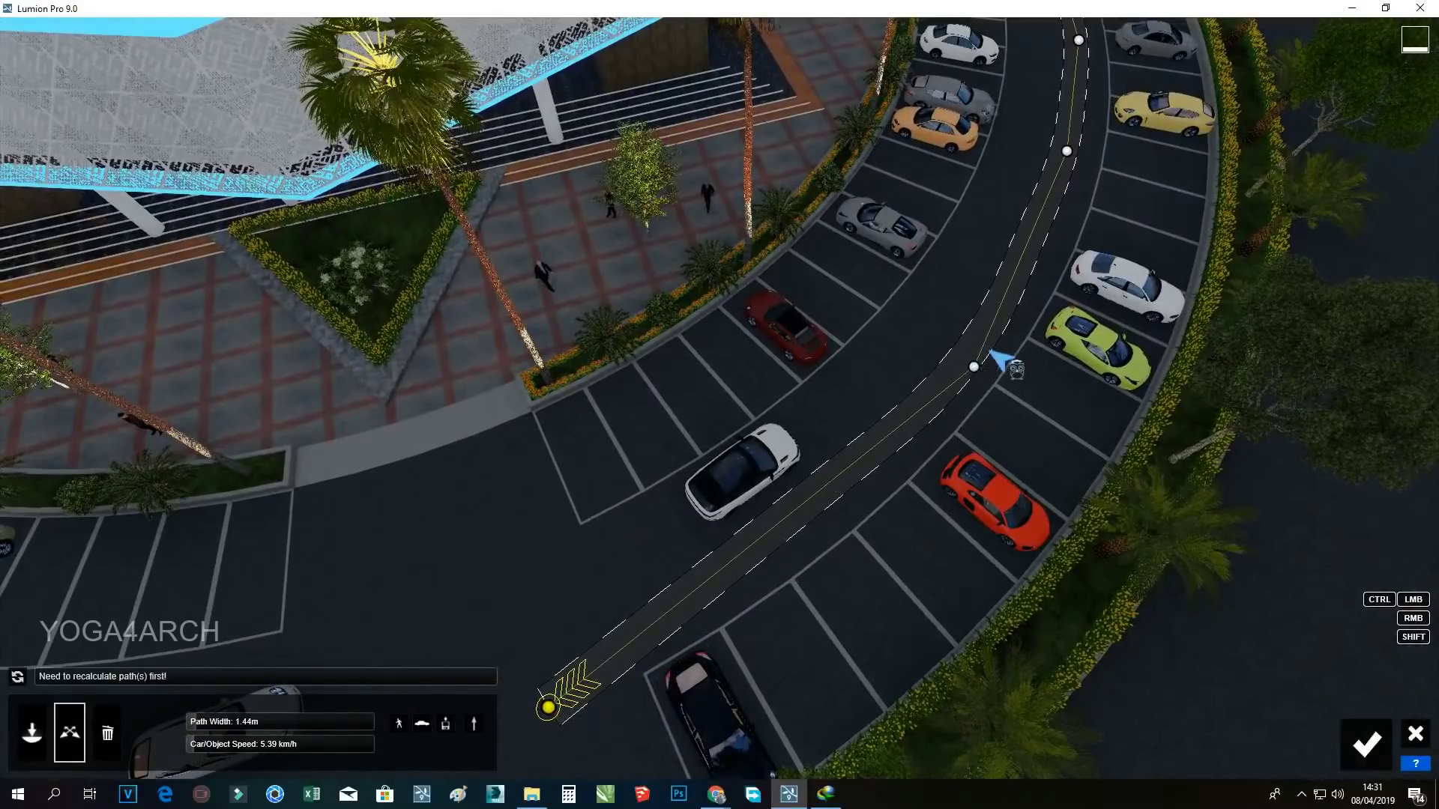
{"action": "left_click", "coordinate": [548, 707]}
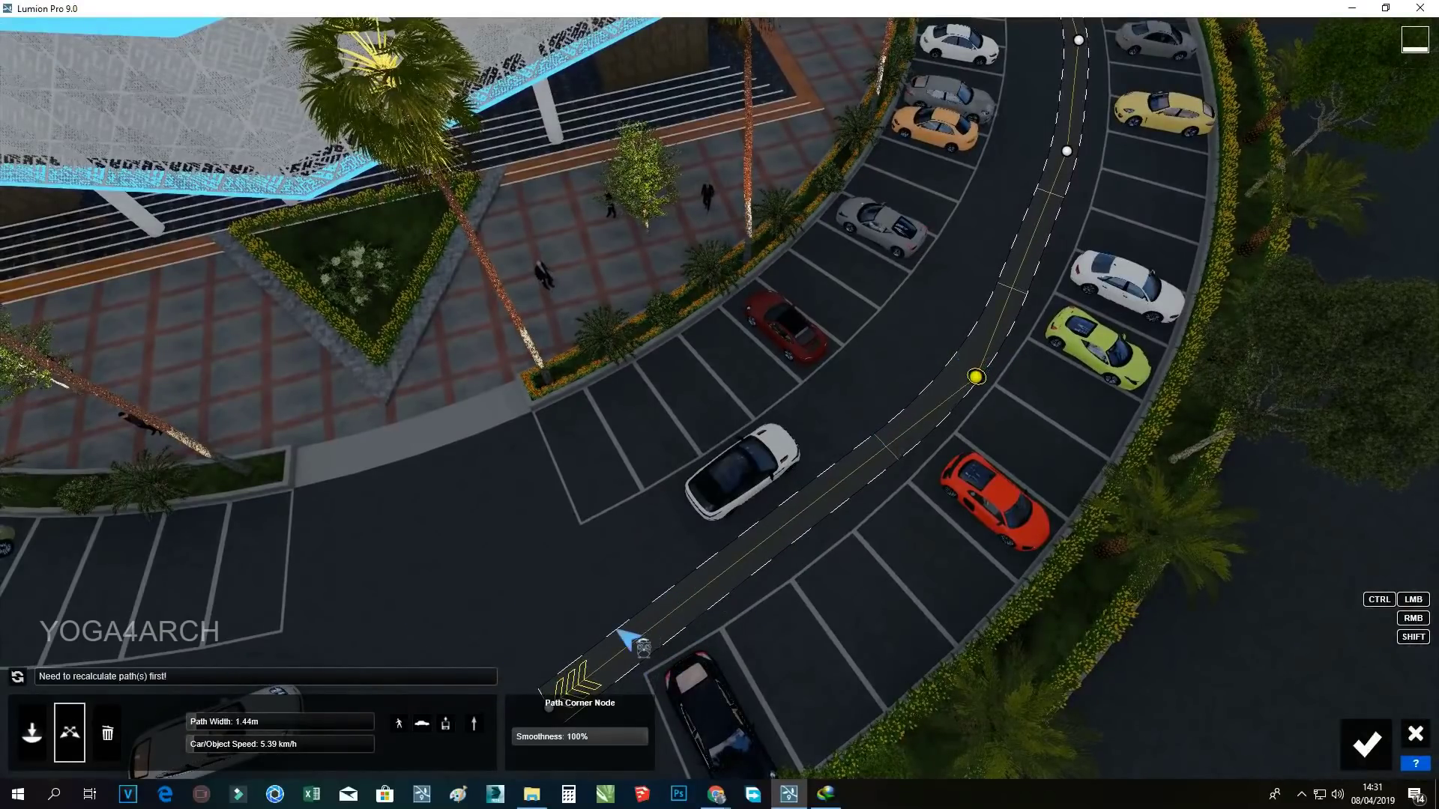
{"action": "middle_click_drag", "start_coordinate": [702, 573], "coordinate": [786, 498]}
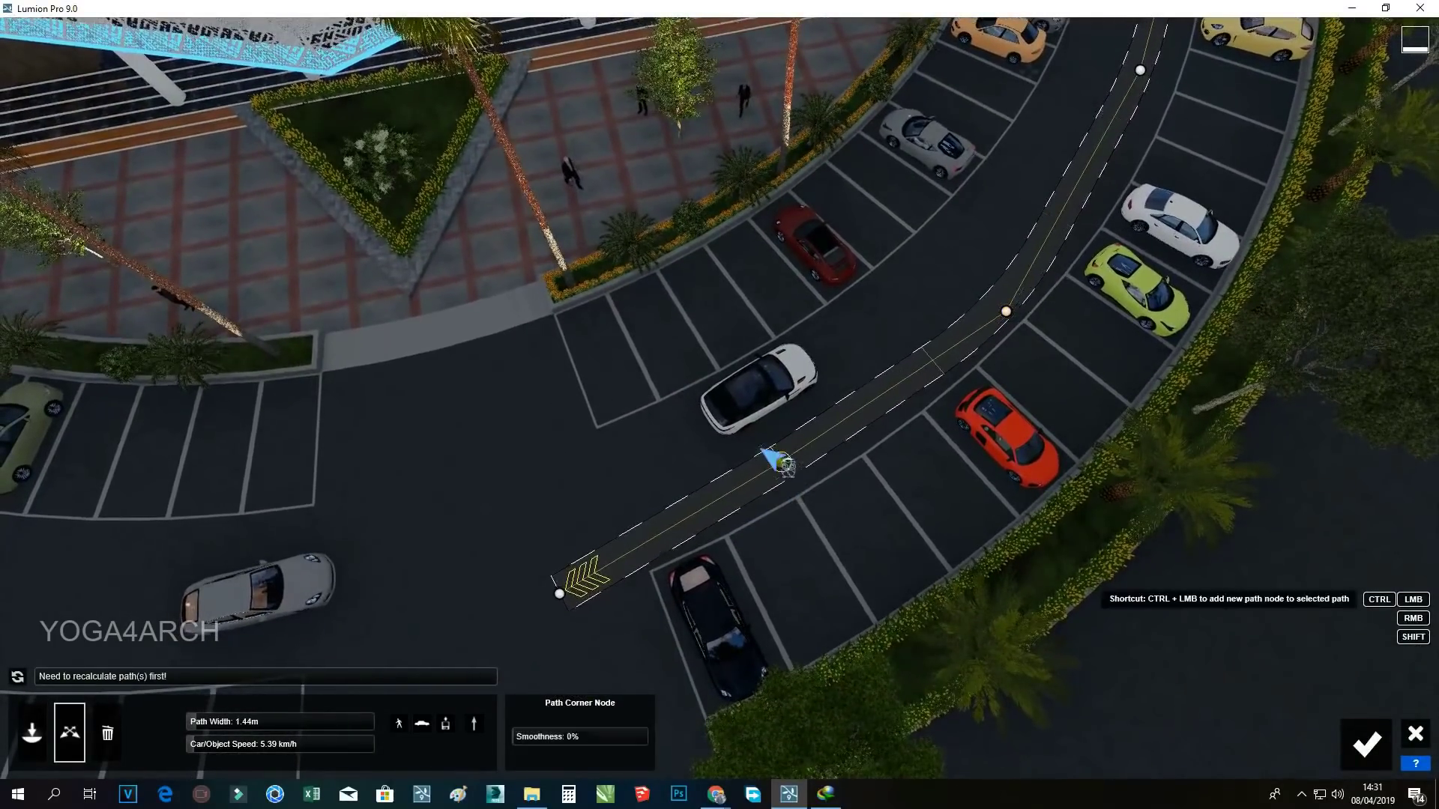
{"action": "left_click", "coordinate": [787, 472]}
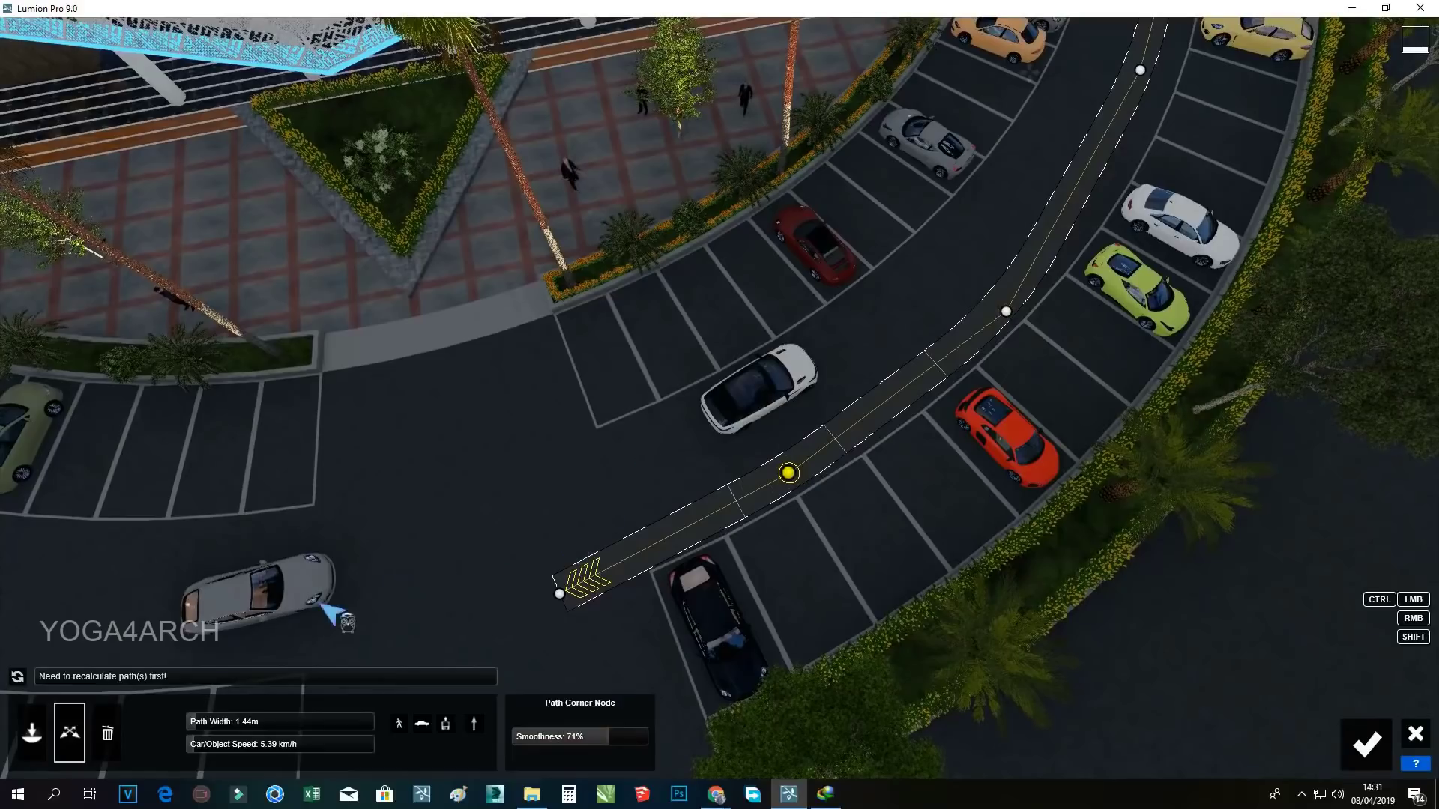
{"action": "left_click", "coordinate": [589, 472]}
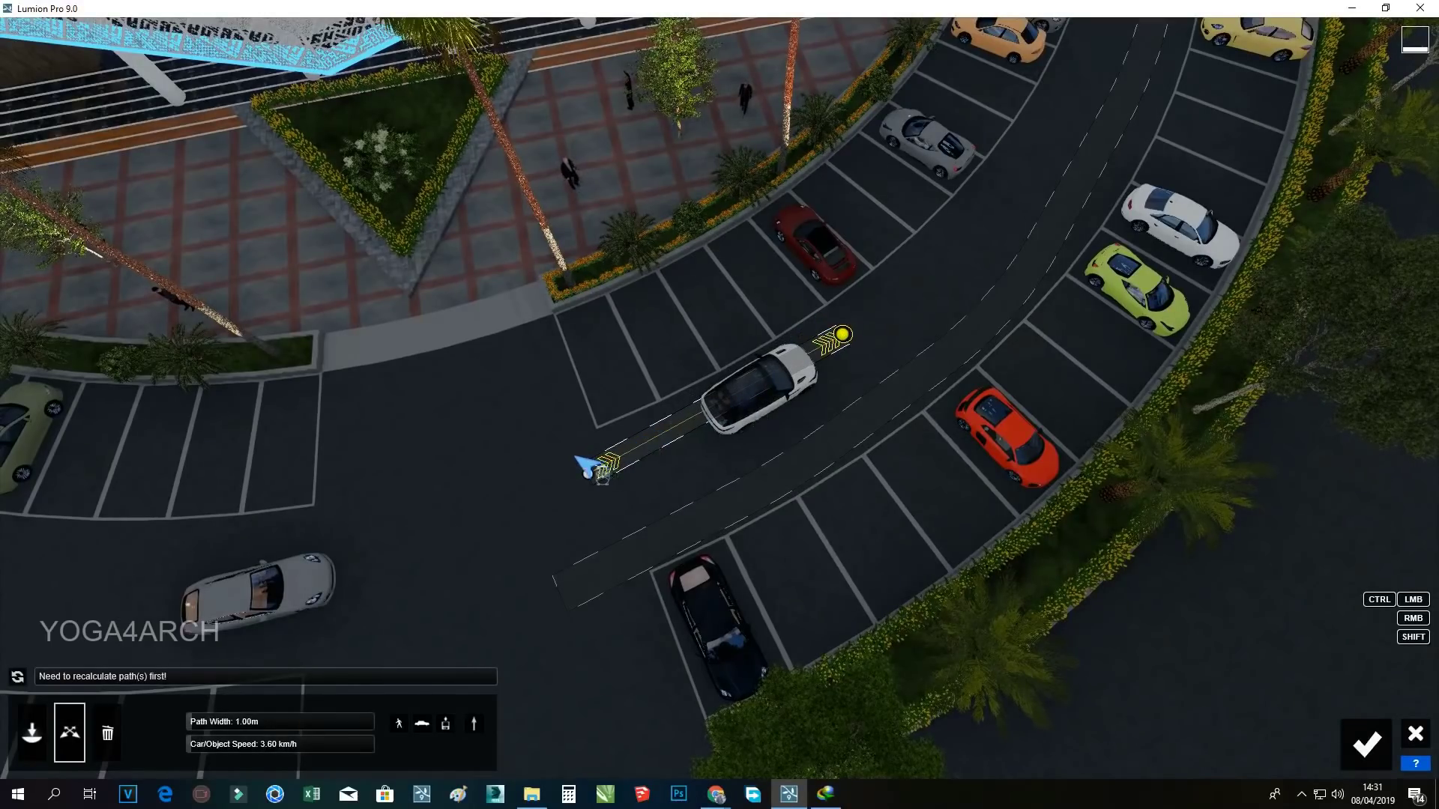
Extend the white car's new path southwest to the grey car and inspect the other path's settings
{"action": "left_click", "coordinate": [509, 515]}
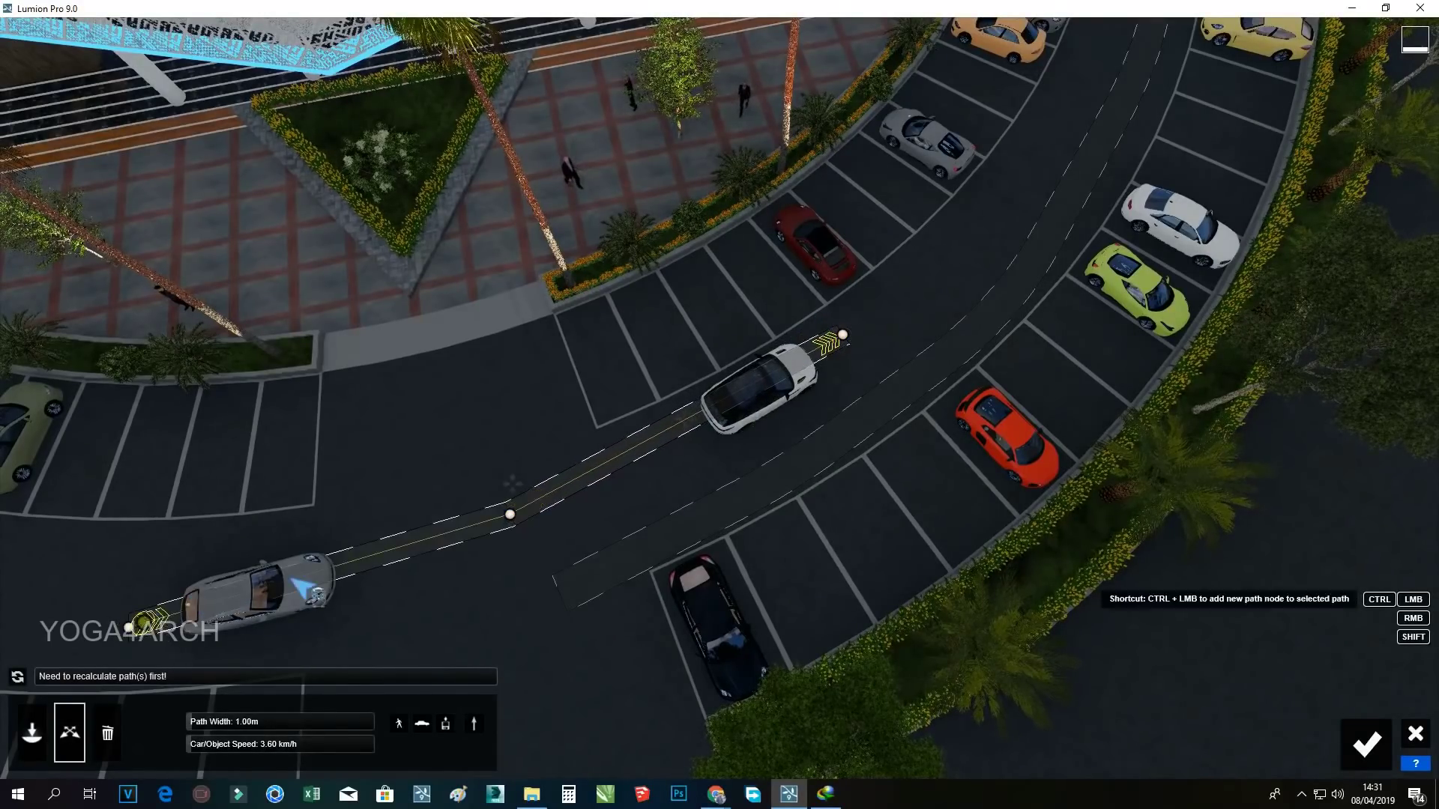
{"action": "left_click", "coordinate": [128, 627]}
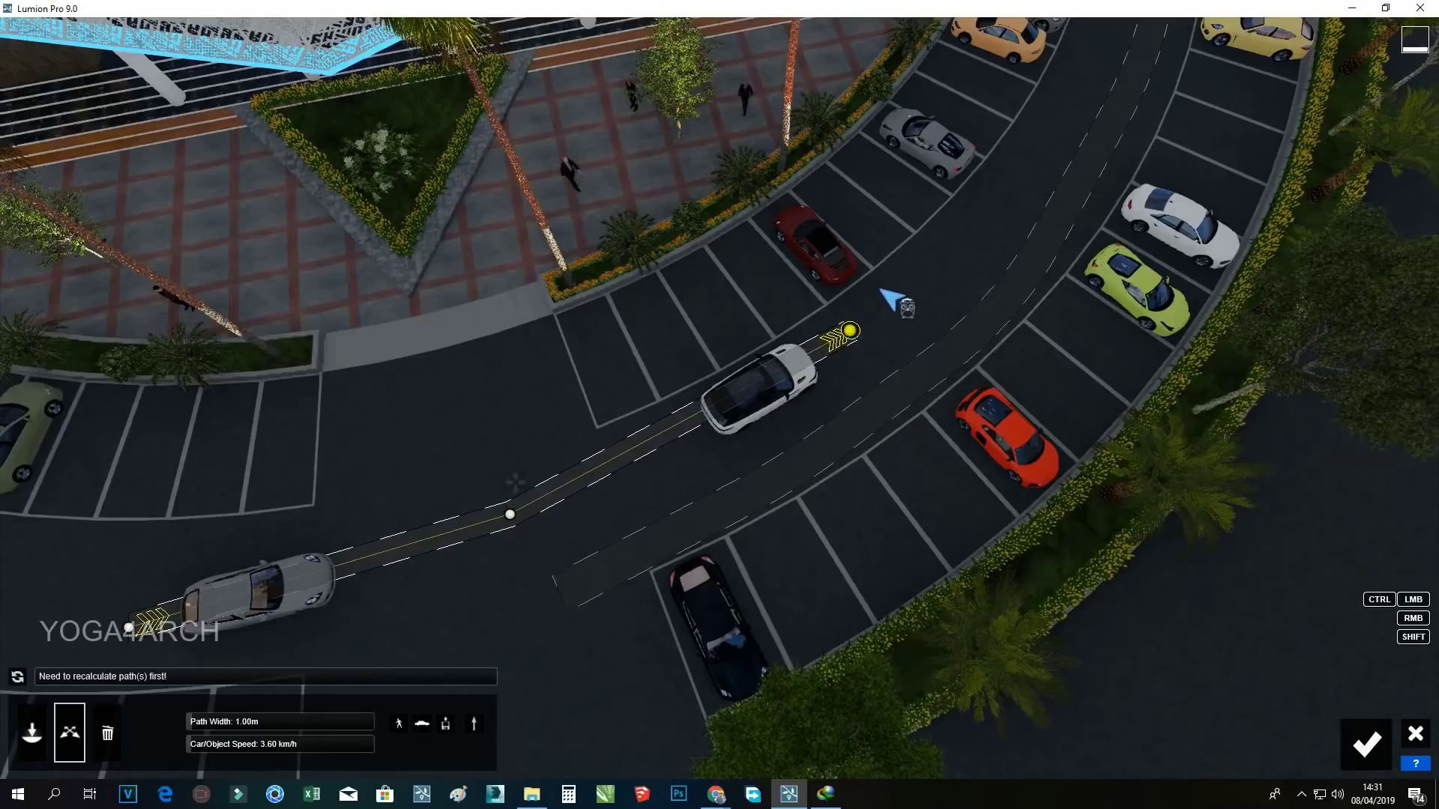
{"action": "right_click_drag", "start_coordinate": [892, 300], "coordinate": [892, 304]}
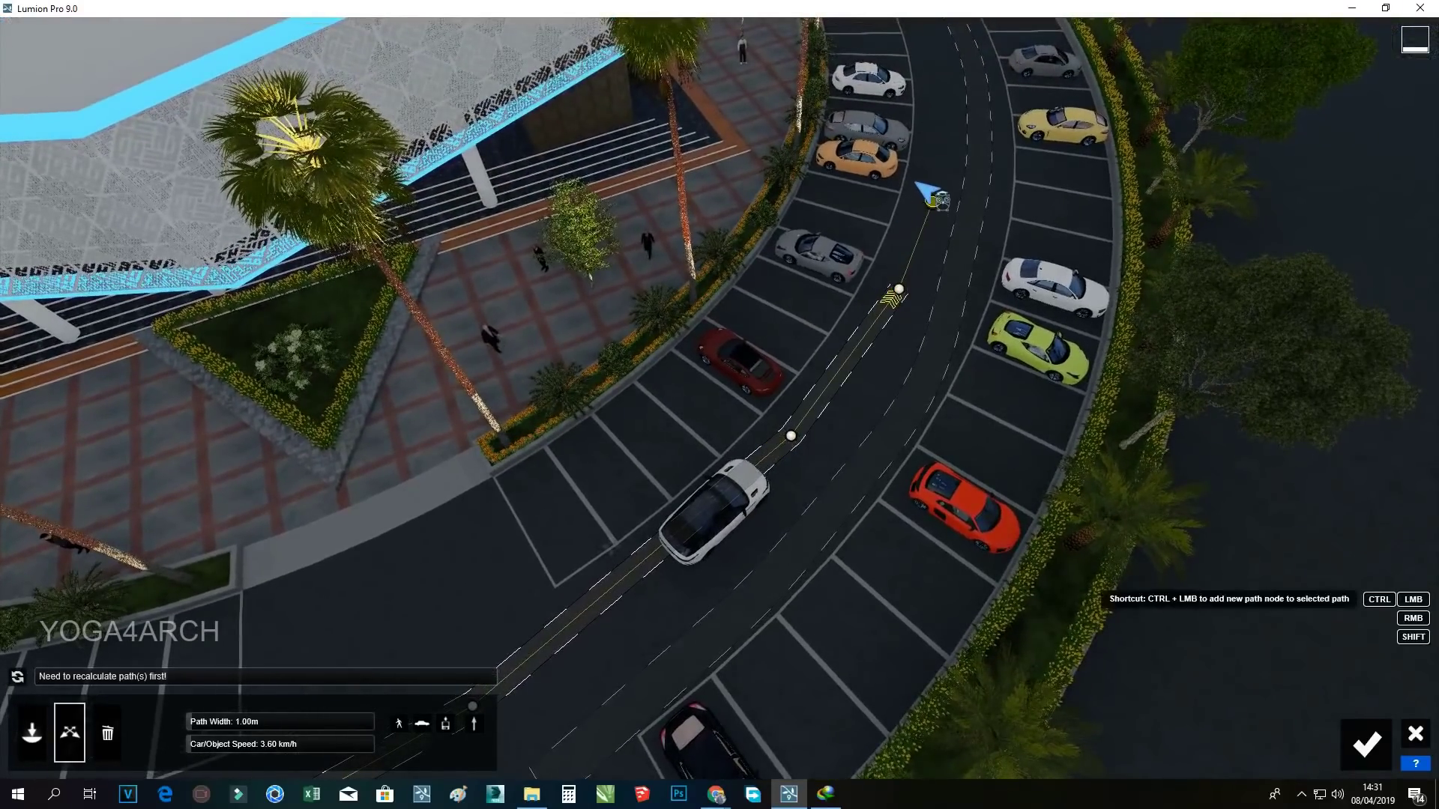
{"action": "left_click", "coordinate": [936, 297]}
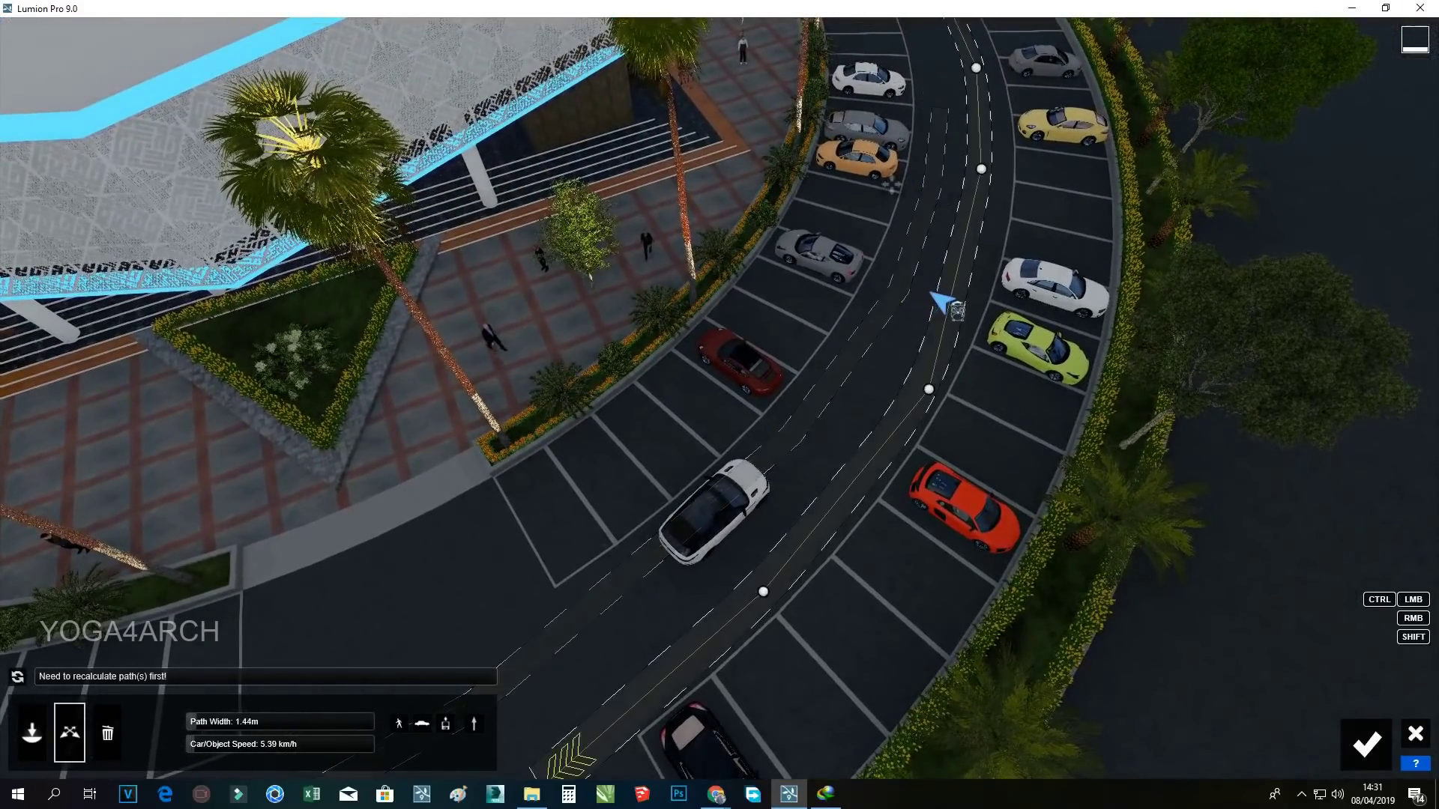
{"action": "left_click", "coordinate": [967, 160]}
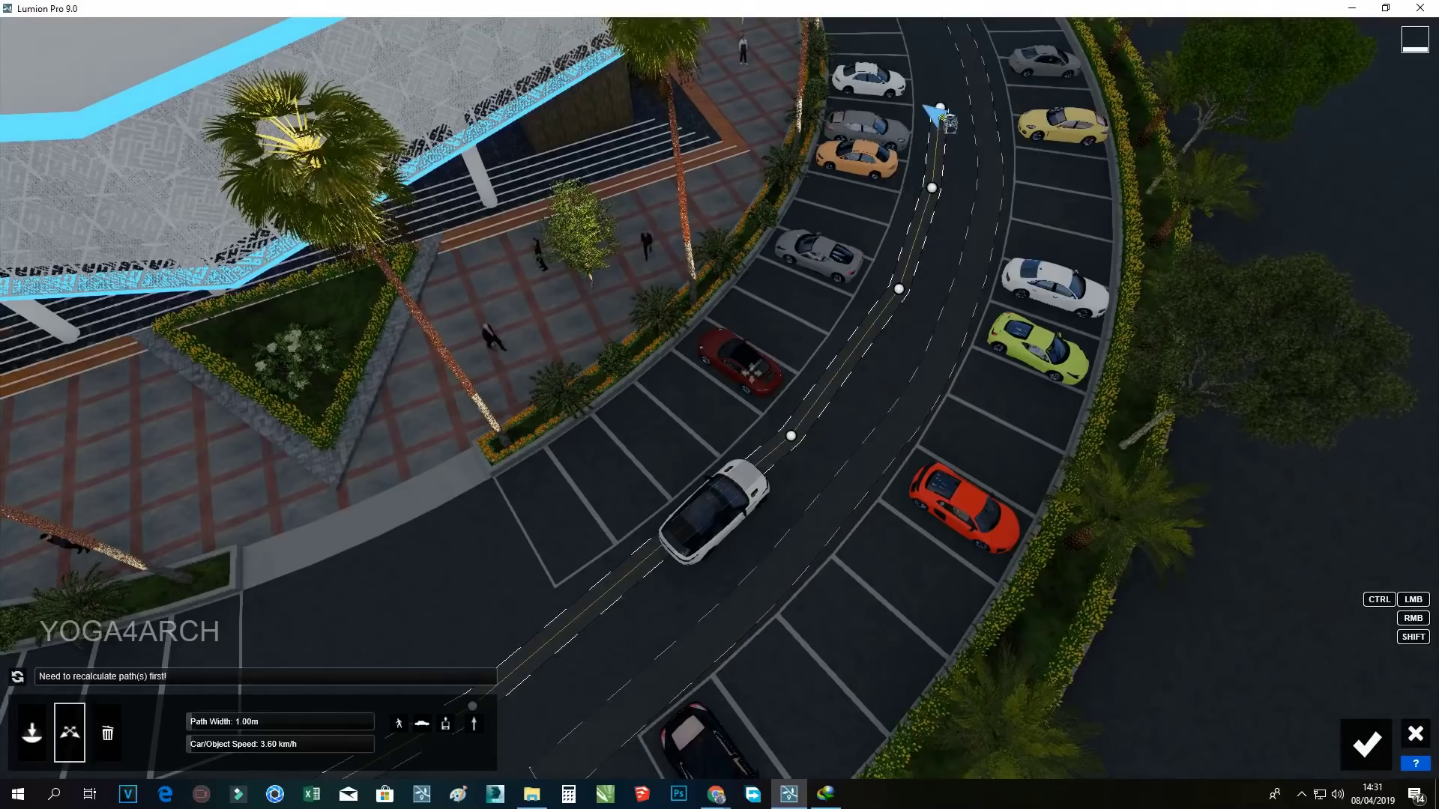
{"action": "left_click", "coordinate": [929, 114]}
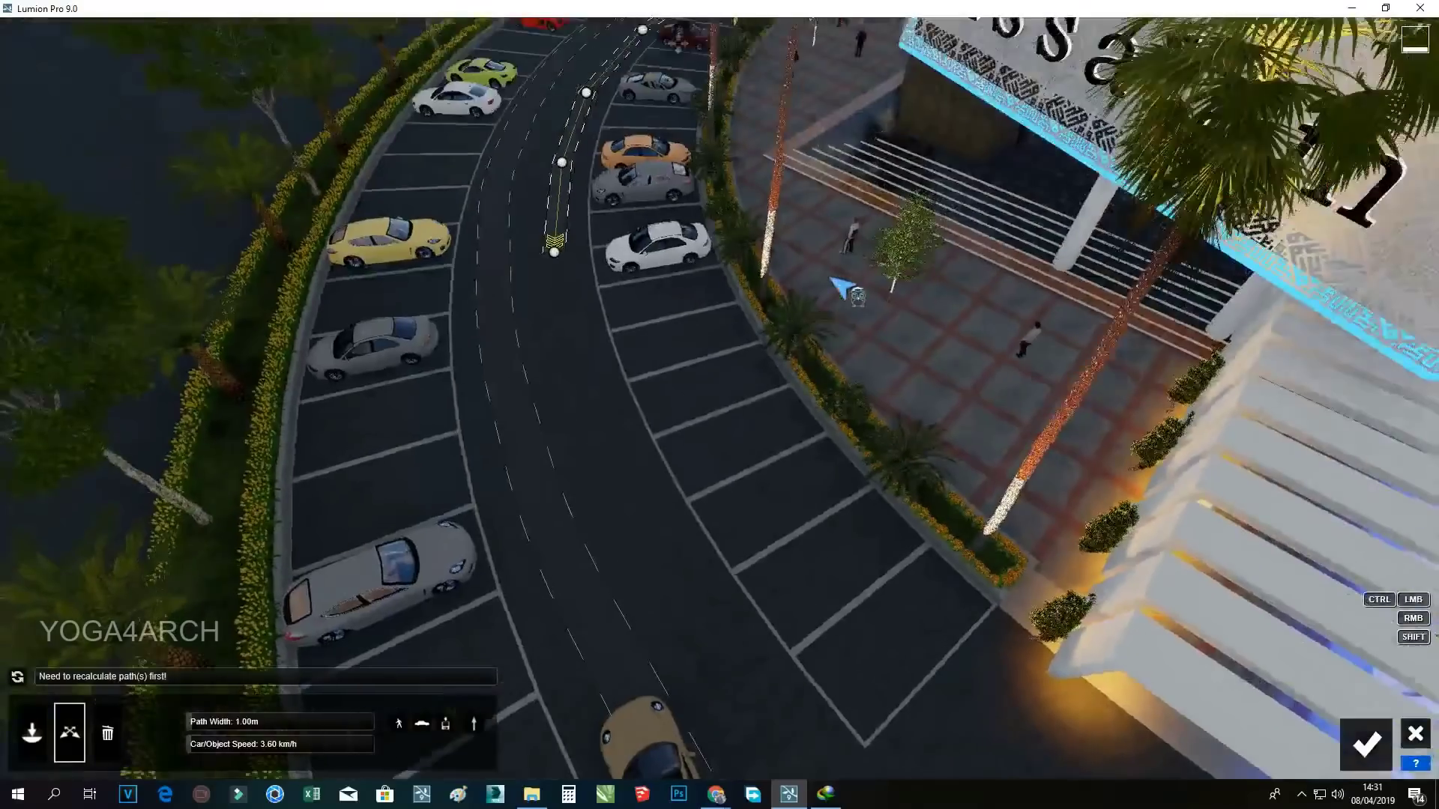
{"action": "right_click_drag", "start_coordinate": [821, 288], "coordinate": [686, 352]}
Extend the car path with four nodes along the road to beside the tan car
{"action": "scroll", "coordinate": [697, 363], "scroll_direction": "down", "scroll_amount": 3}
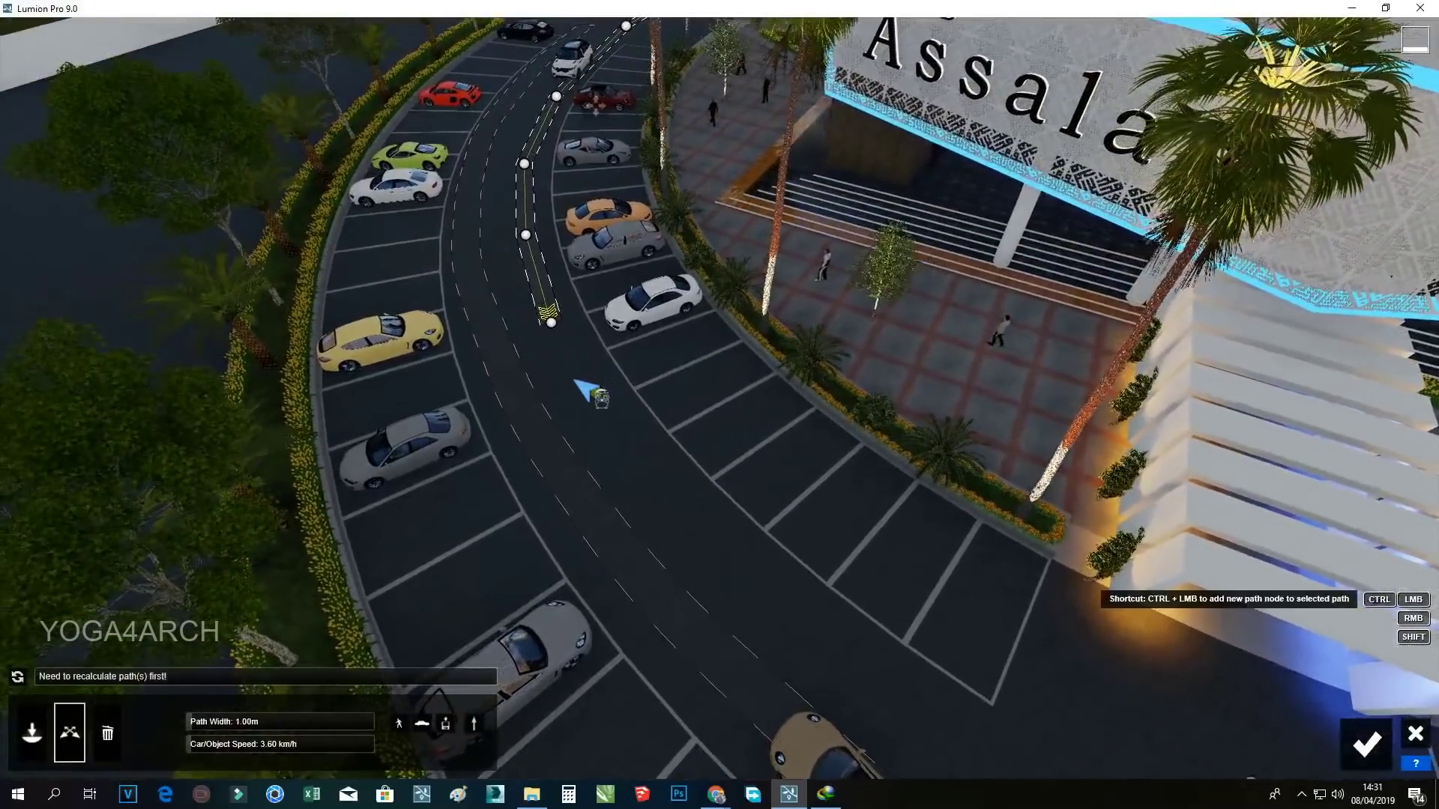
{"action": "scroll", "coordinate": [697, 468], "scroll_direction": "up", "scroll_amount": 4}
{"action": "middle_click_drag", "start_coordinate": [685, 459], "coordinate": [630, 363]}
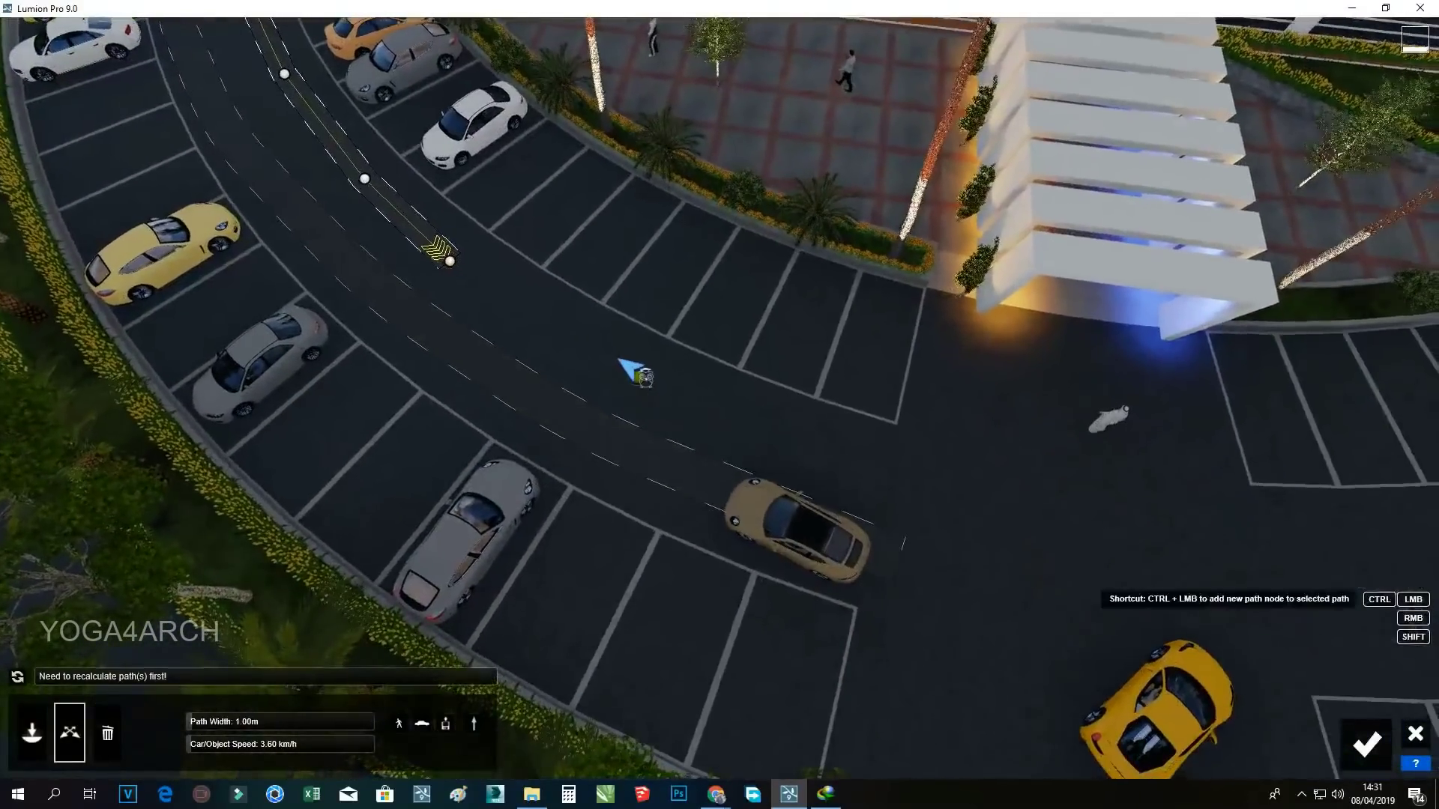
{"action": "left_click", "coordinate": [635, 377], "text": "ctrl"}
{"action": "left_click", "coordinate": [711, 400], "text": "ctrl"}
{"action": "left_click", "coordinate": [797, 446], "text": "ctrl"}
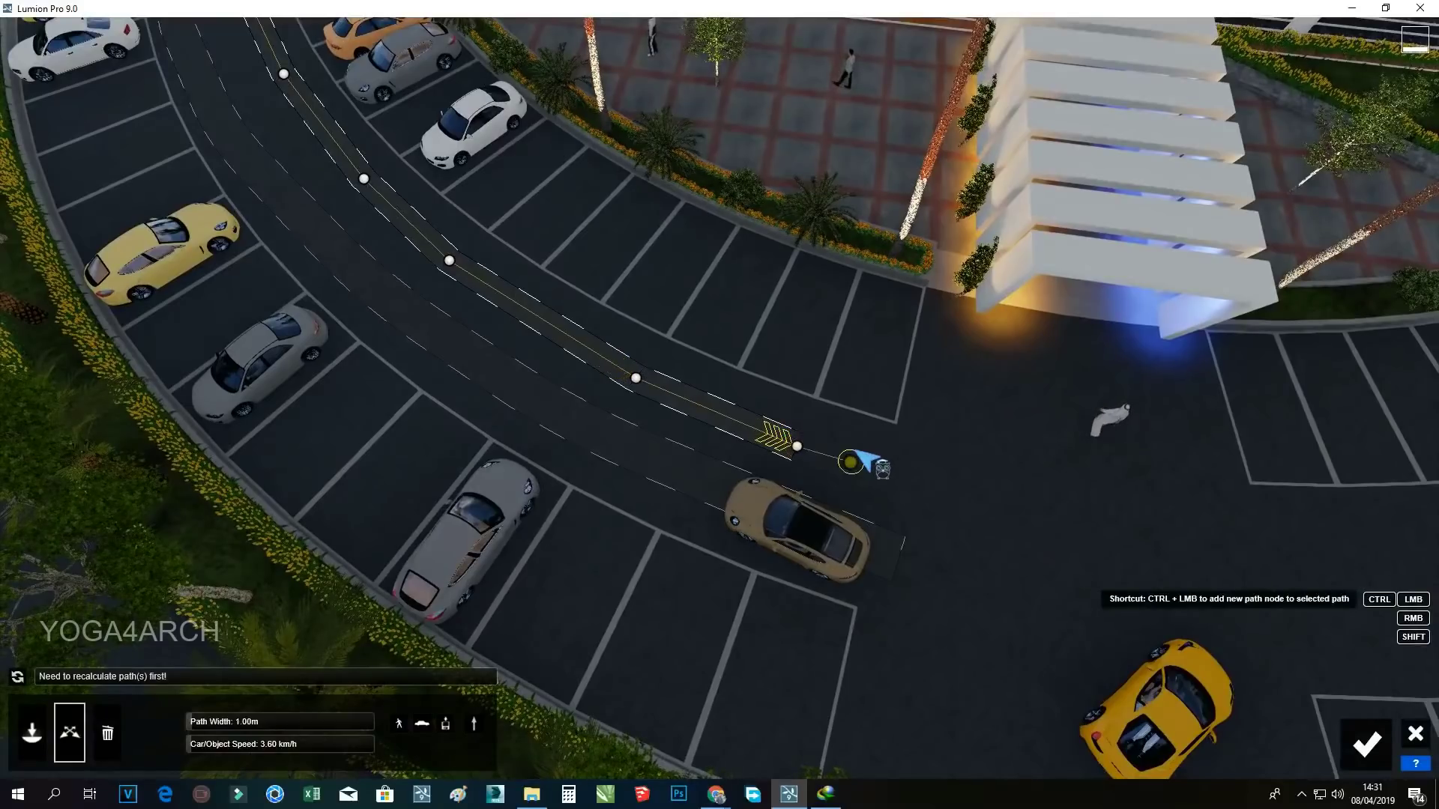
{"action": "left_click", "coordinate": [930, 481], "text": "ctrl"}
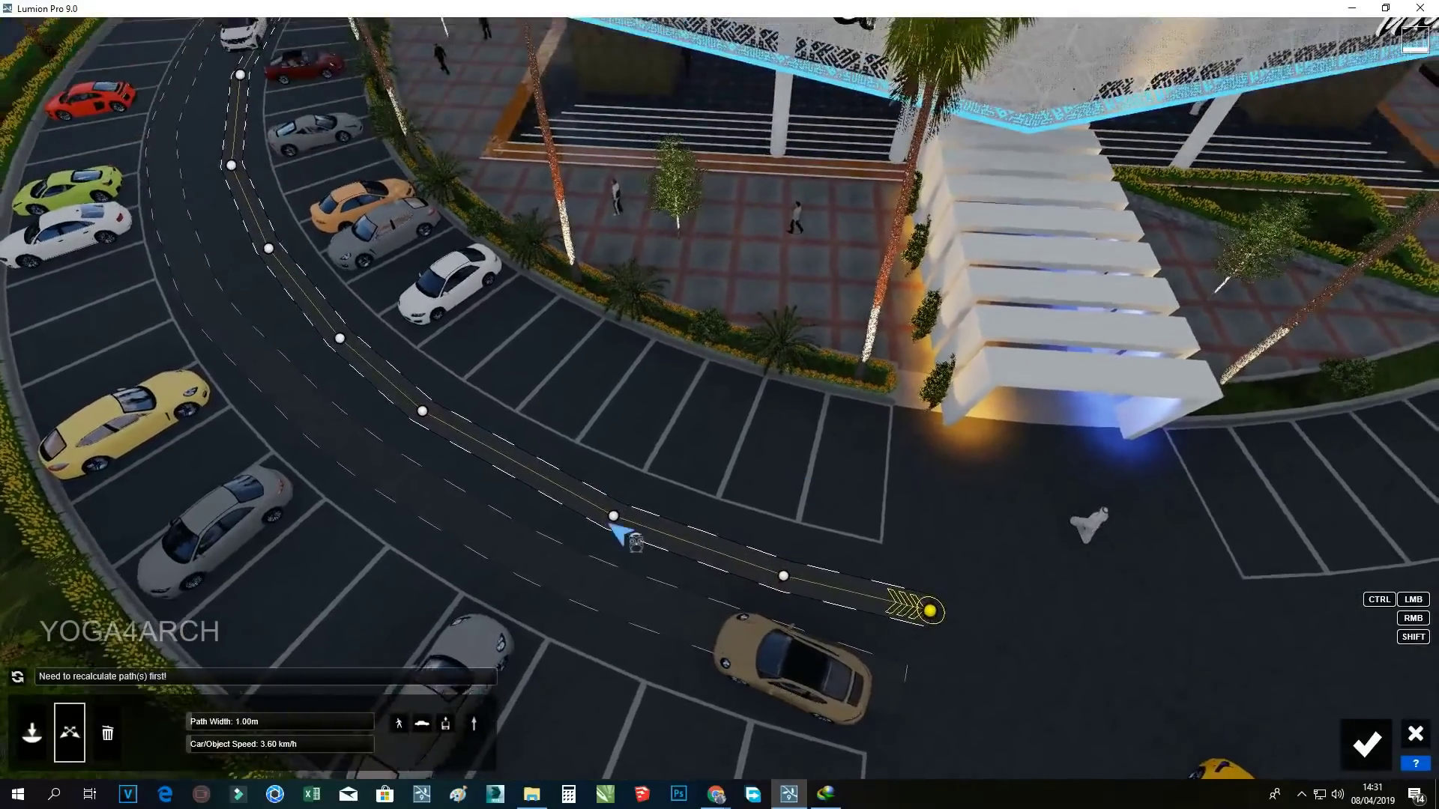
Move a corner node, widen the path to 1.75 m, and round the curve
{"action": "left_click", "coordinate": [421, 417]}
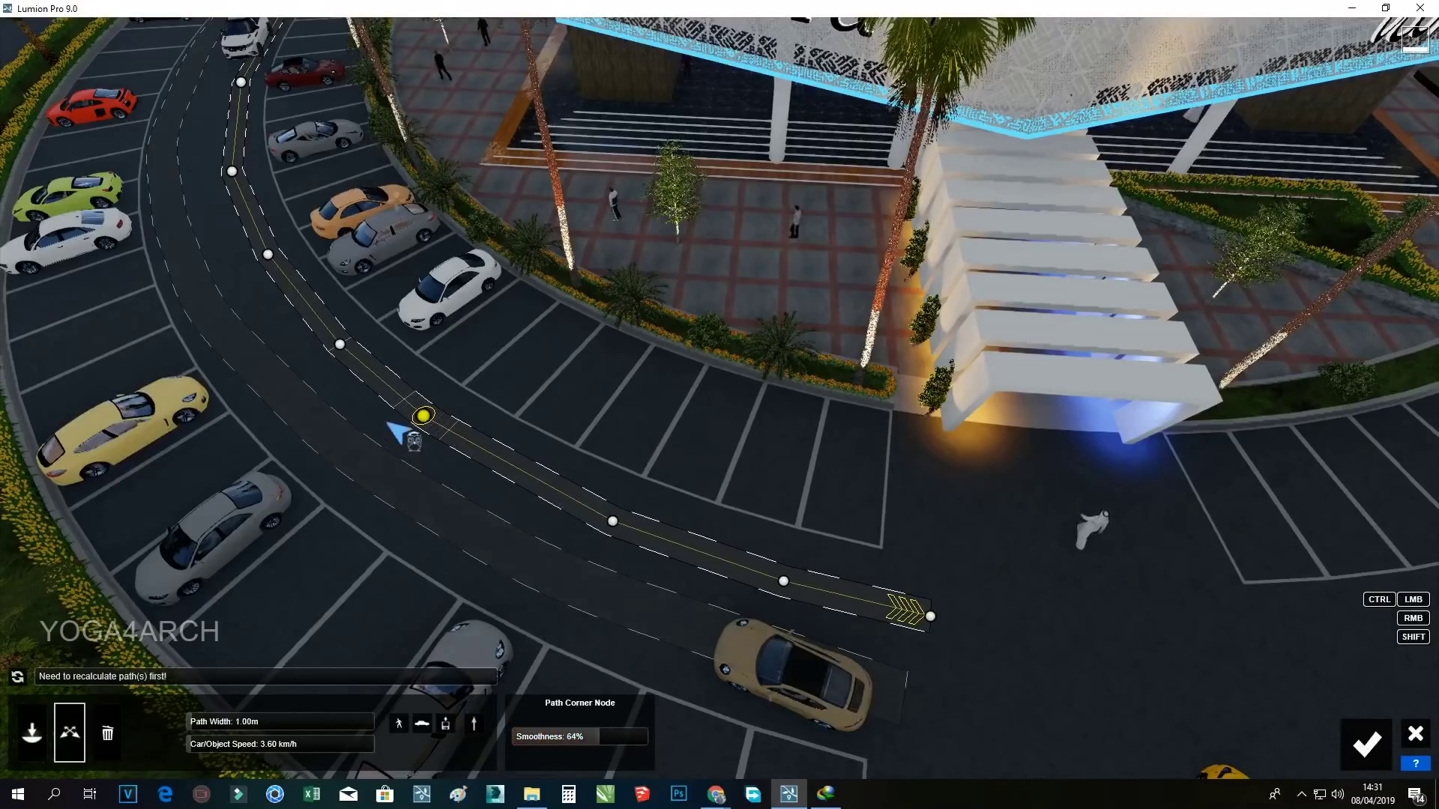
{"action": "left_click_drag", "start_coordinate": [421, 417], "coordinate": [534, 487]}
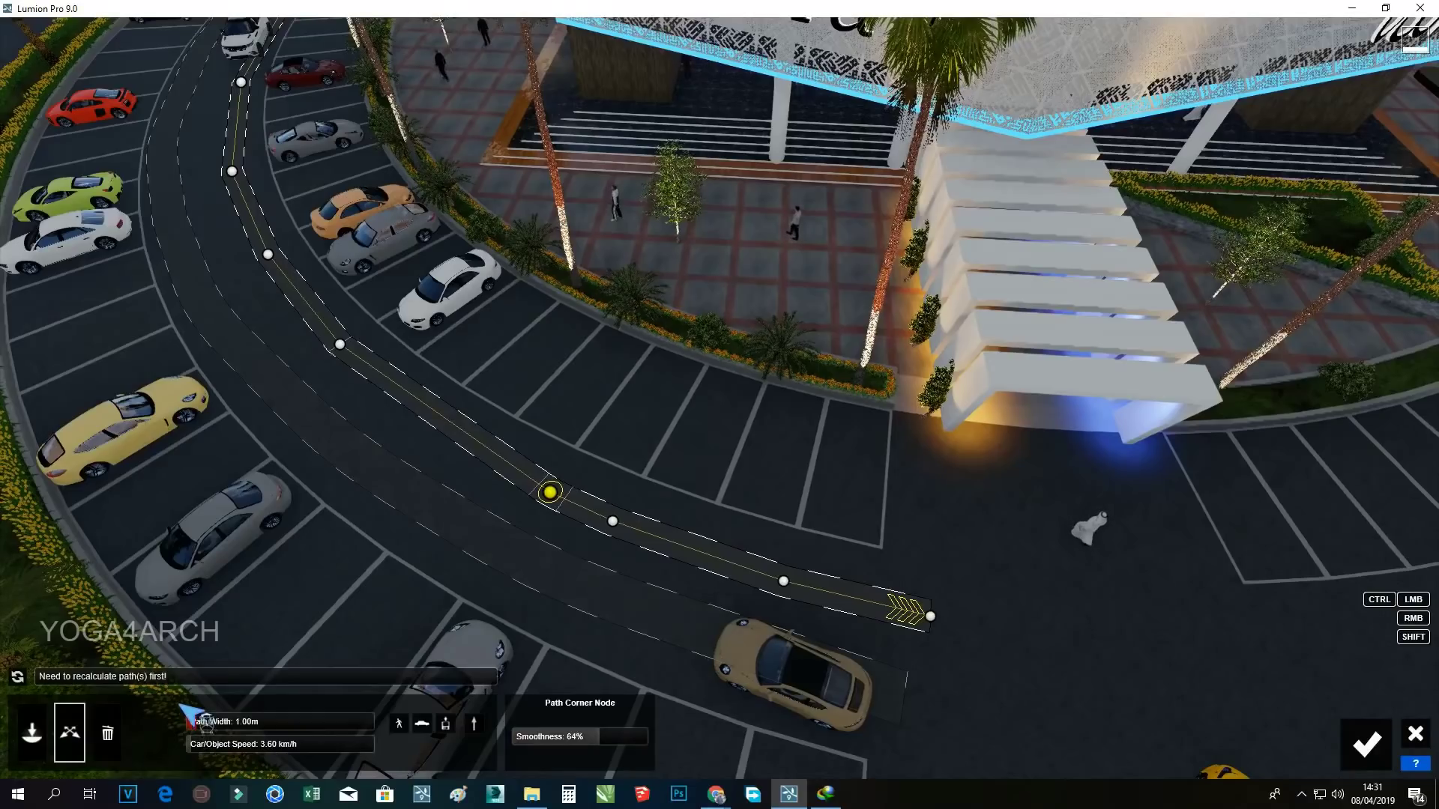
{"action": "left_click_drag", "start_coordinate": [186, 710], "coordinate": [187, 710]}
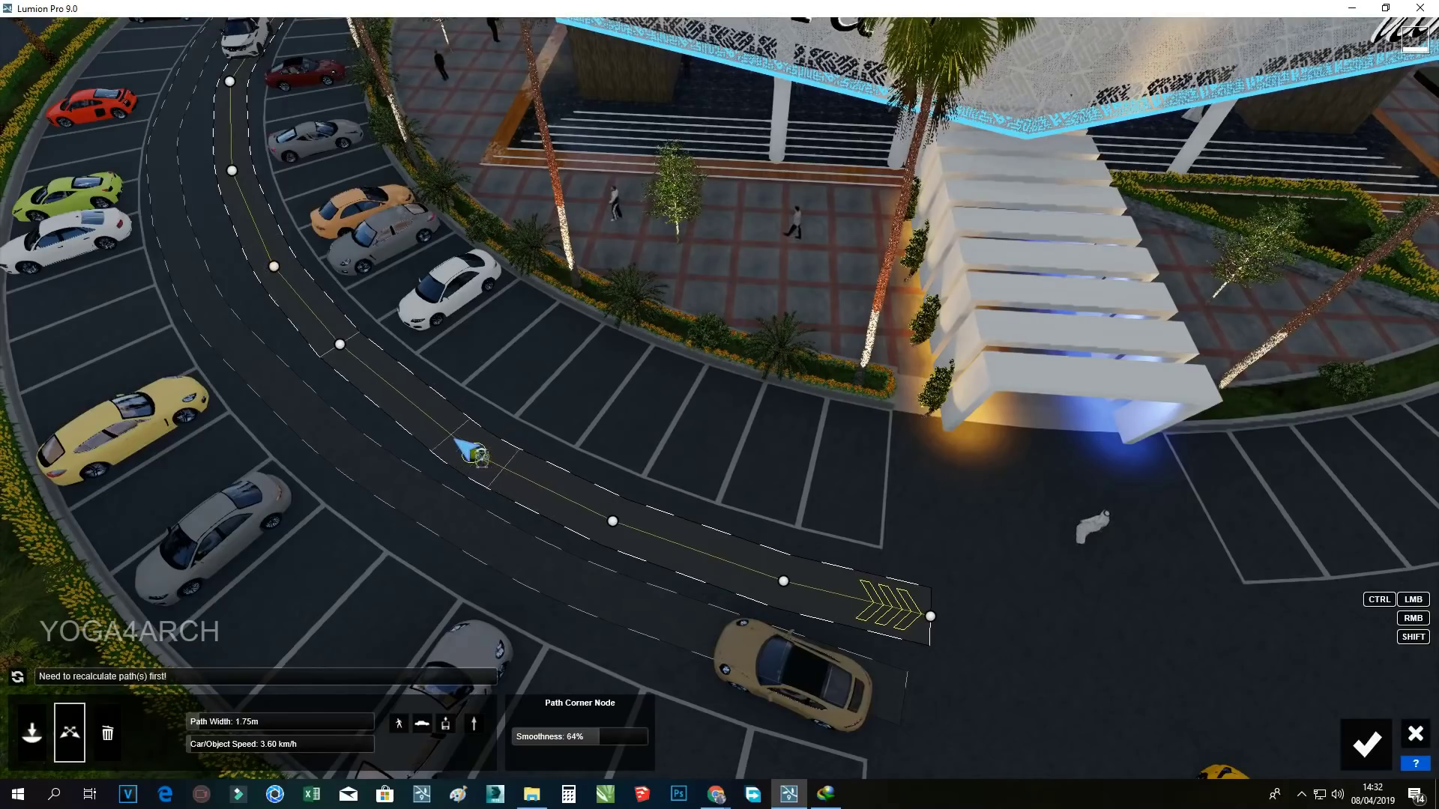
{"action": "left_click_drag", "start_coordinate": [466, 448], "coordinate": [663, 742]}
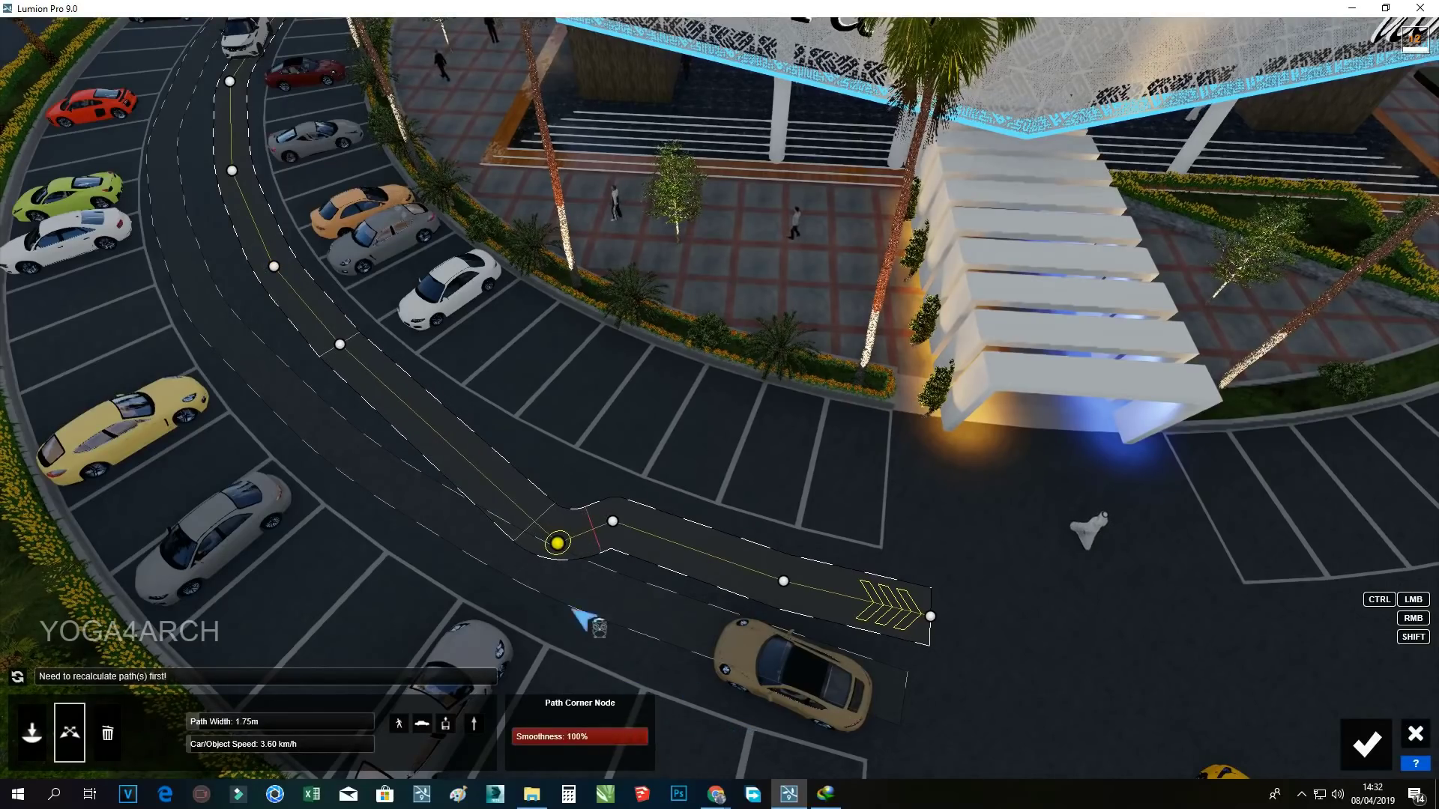
{"action": "left_click_drag", "start_coordinate": [557, 542], "coordinate": [470, 448]}
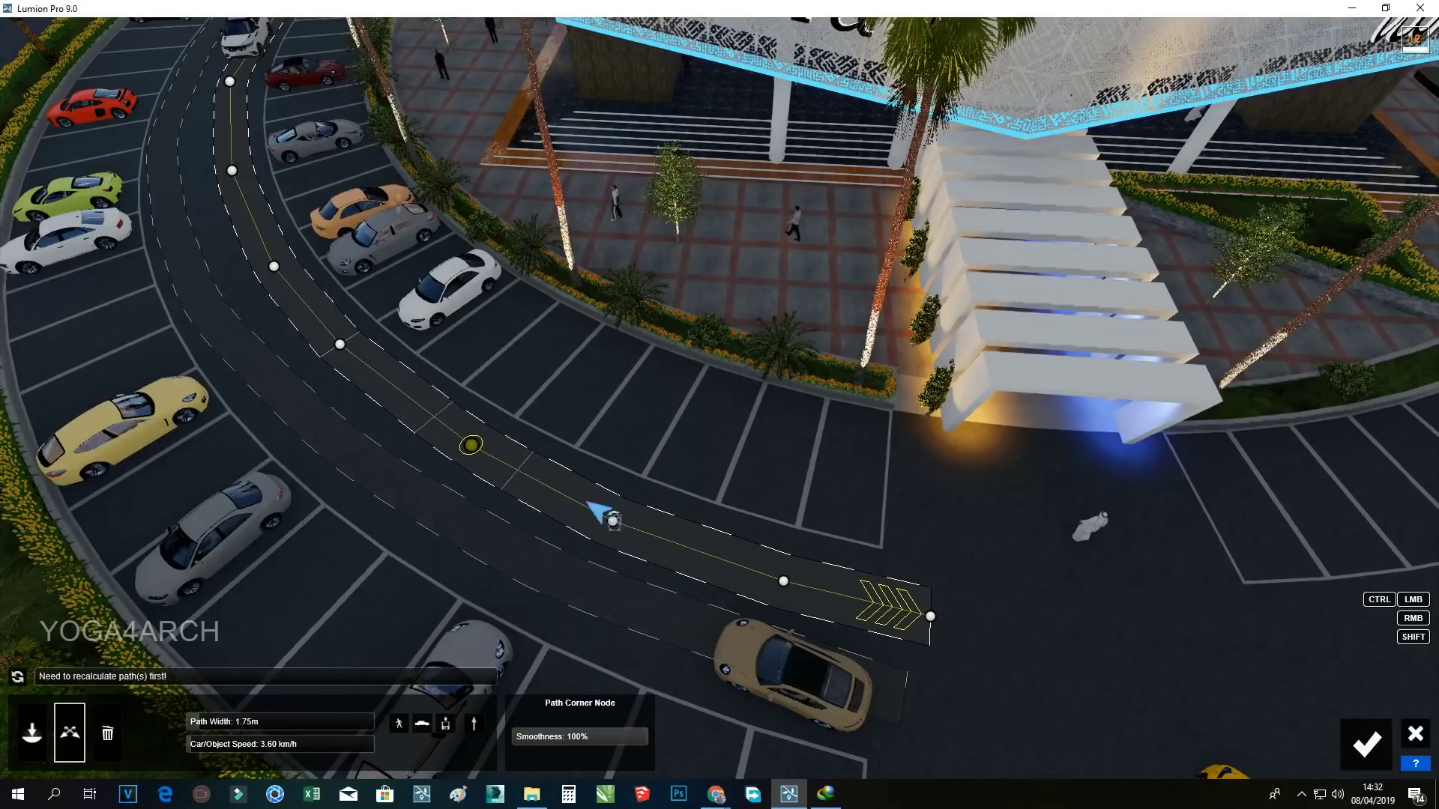
{"action": "mouse_move", "coordinate": [632, 533]}
{"action": "left_mouse_down"}
{"action": "mouse_move", "coordinate": [655, 563]}
{"action": "mouse_move", "coordinate": [653, 541]}
{"action": "left_mouse_up"}
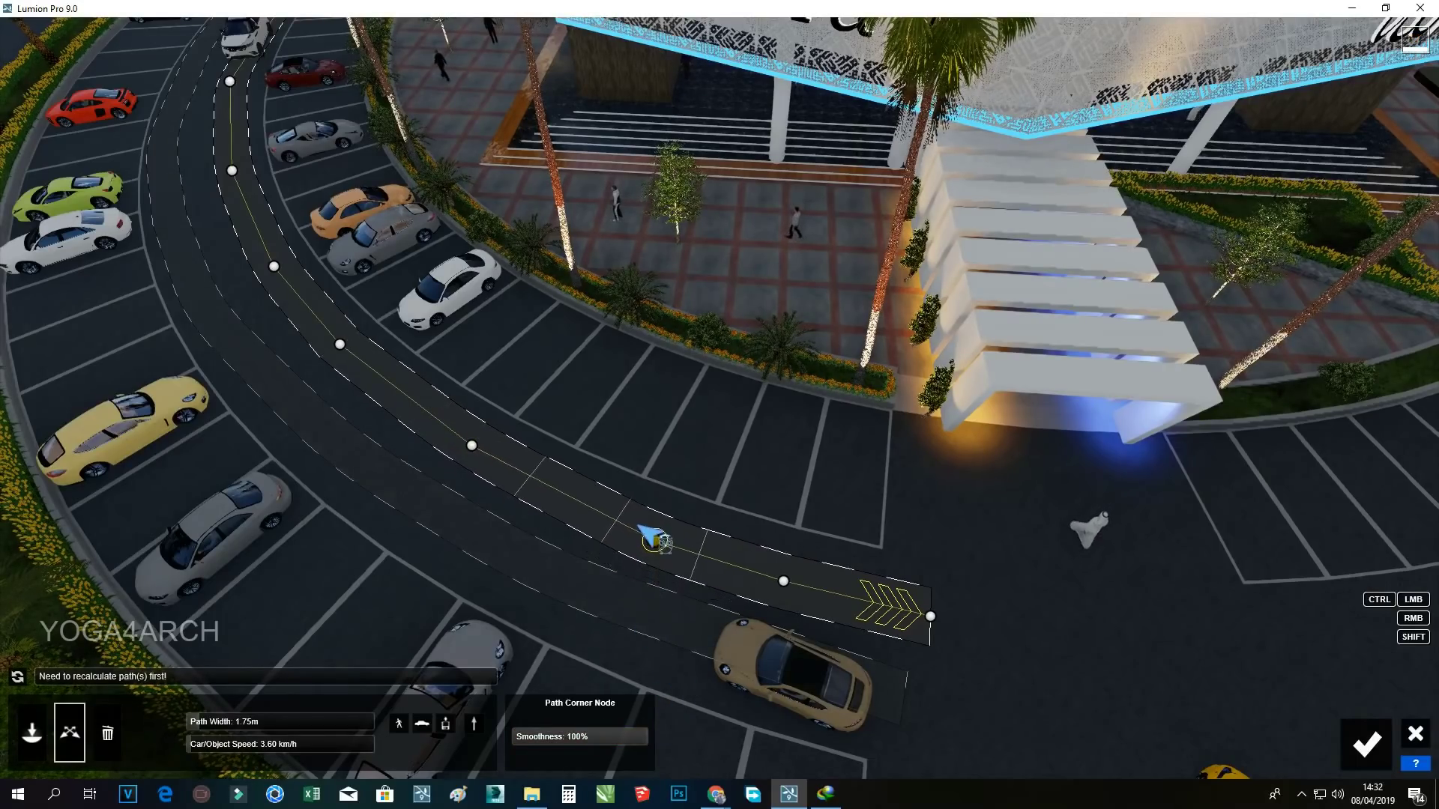
Add a new end node to the car path, then begin a new movement path
{"action": "left_click", "coordinate": [1035, 630]}
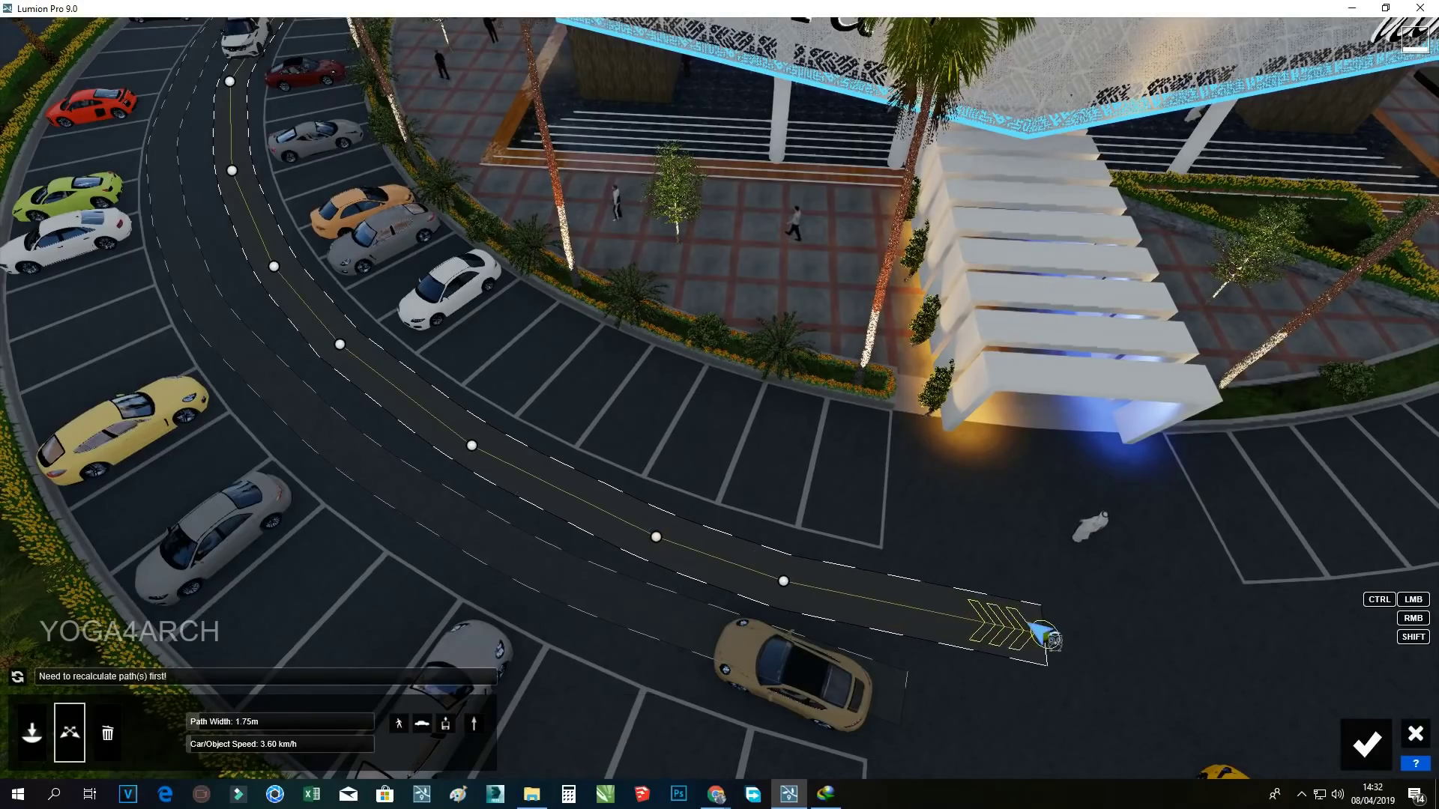
{"action": "key", "text": "d"}
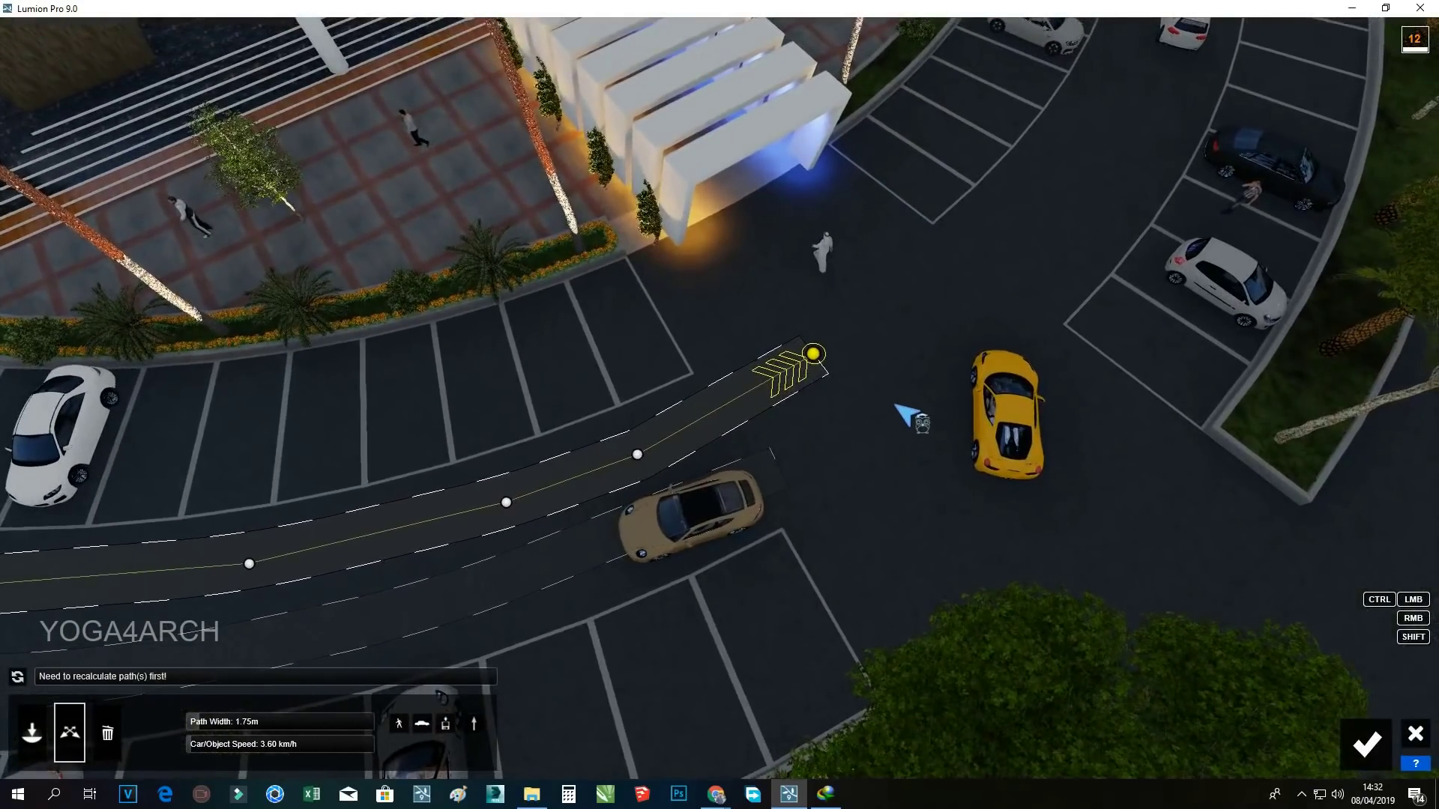
{"action": "left_click", "coordinate": [32, 732]}
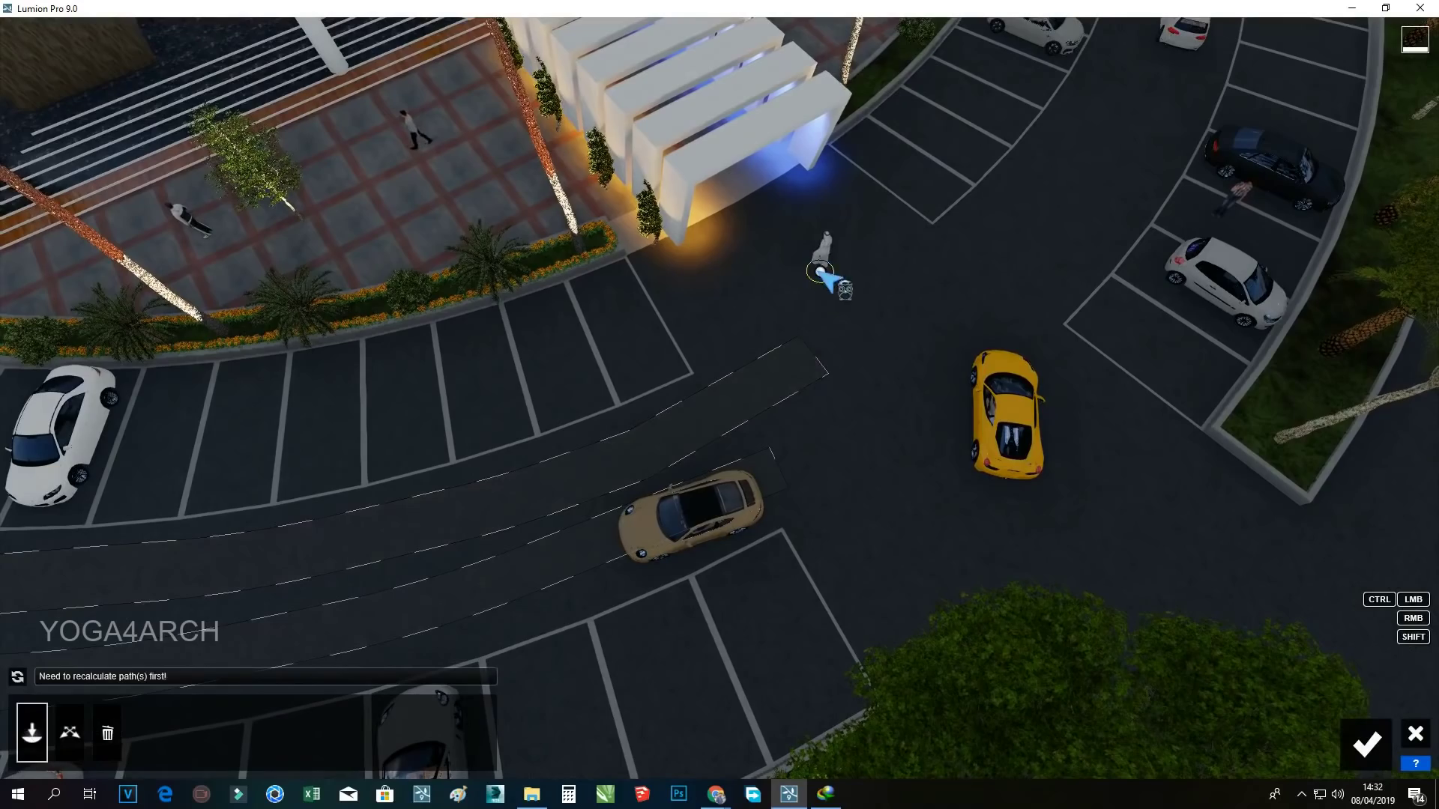
Run a walking path from the canopy entrance into the colonnade, preview it, and set width 1.44 m
{"action": "left_click", "coordinate": [878, 320]}
{"action": "scroll", "coordinate": [854, 285], "scroll_direction": "up", "scroll_amount": 3}
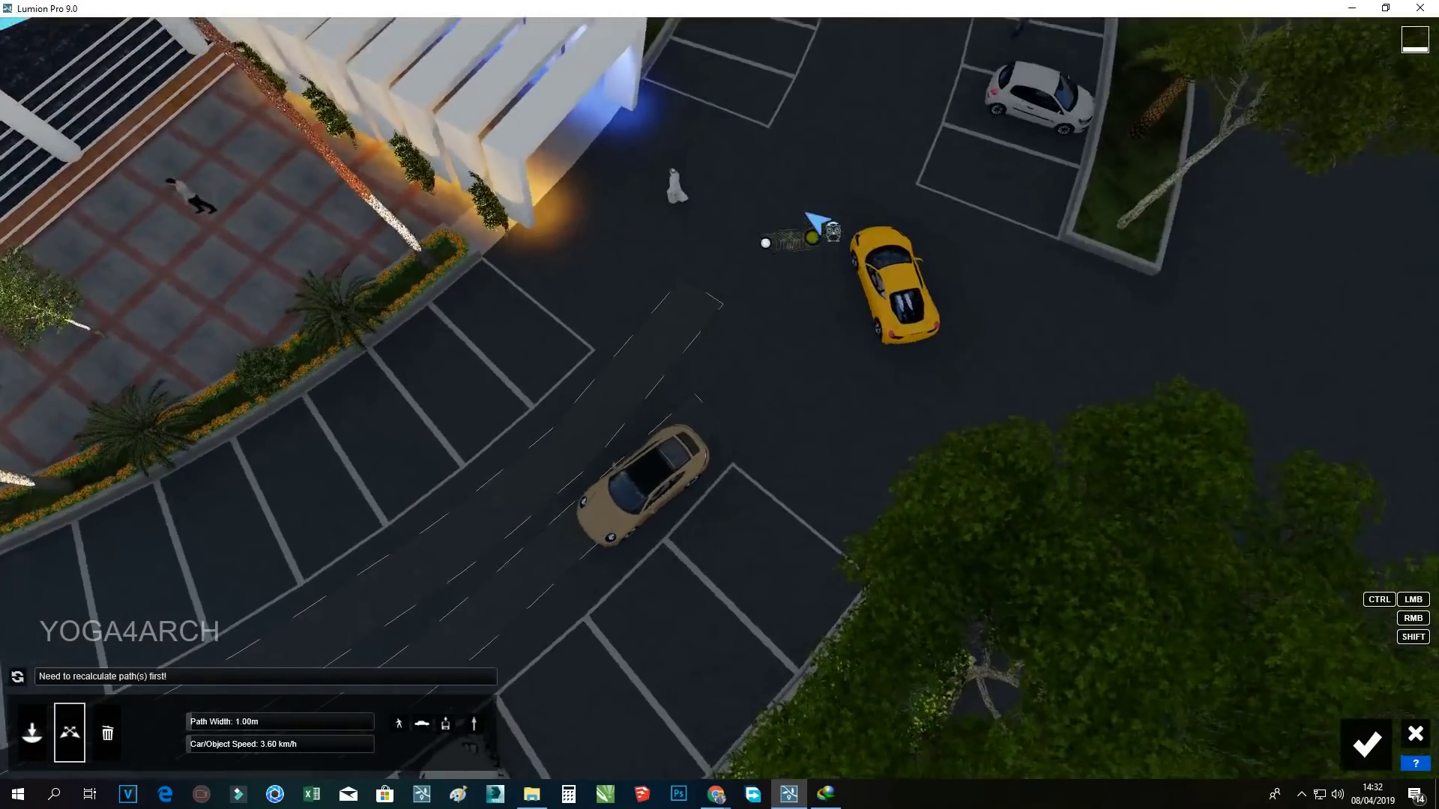
{"action": "right_click_drag", "start_coordinate": [824, 196], "coordinate": [843, 266]}
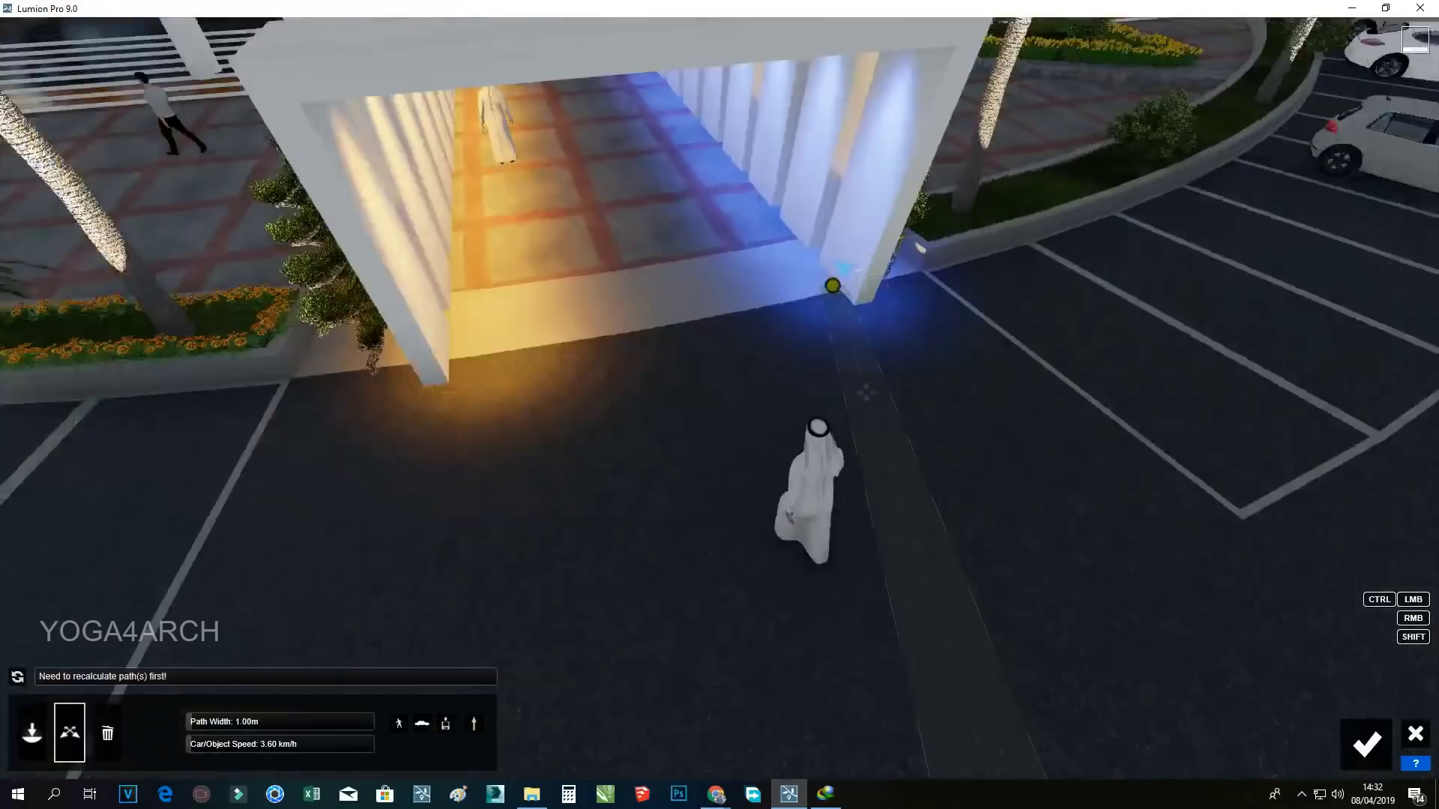
{"action": "mouse_move", "coordinate": [832, 285]}
{"action": "left_mouse_down"}
{"action": "mouse_move", "coordinate": [812, 225]}
{"action": "mouse_move", "coordinate": [666, 97]}
{"action": "left_mouse_up"}
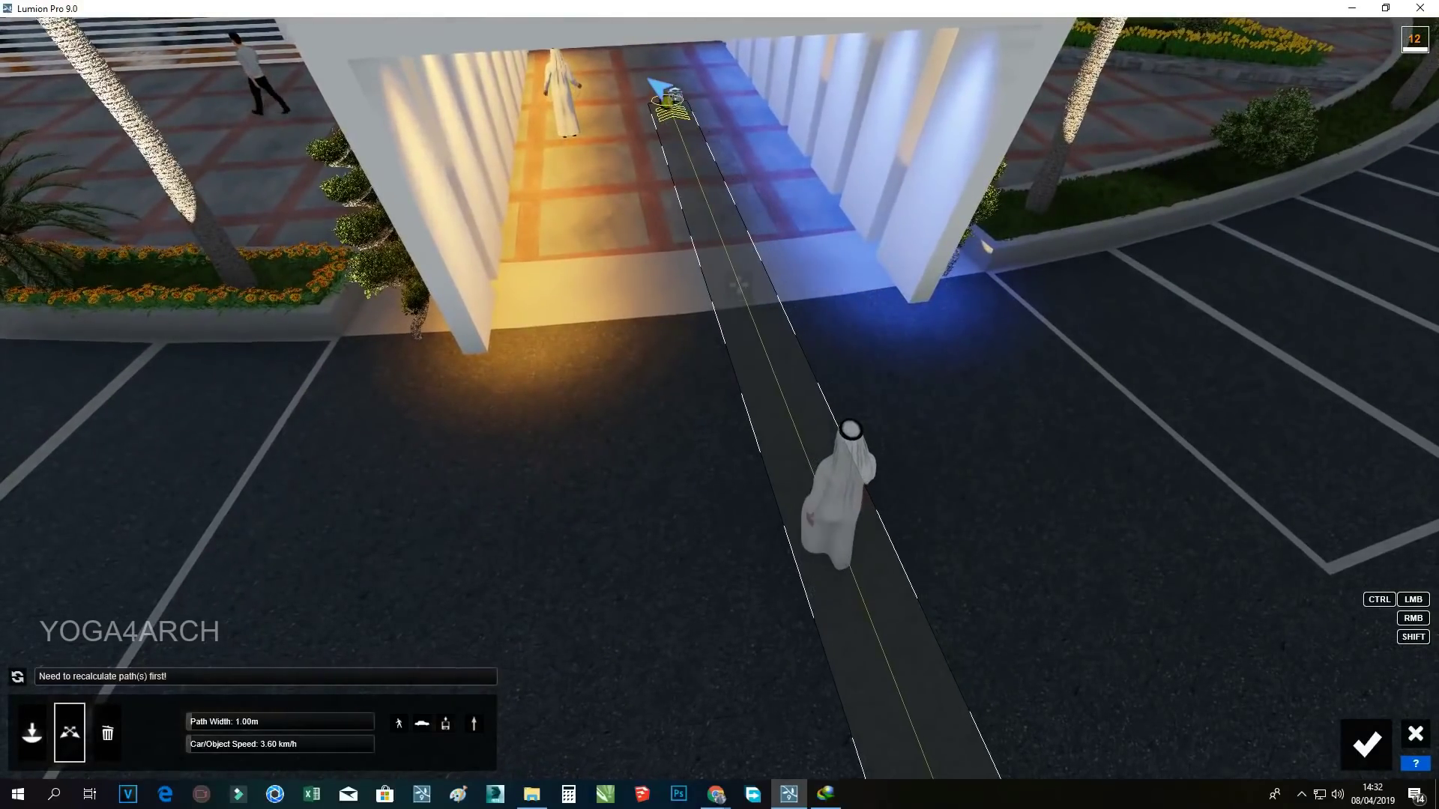
{"action": "scroll", "coordinate": [730, 272], "scroll_direction": "up", "scroll_amount": 5}
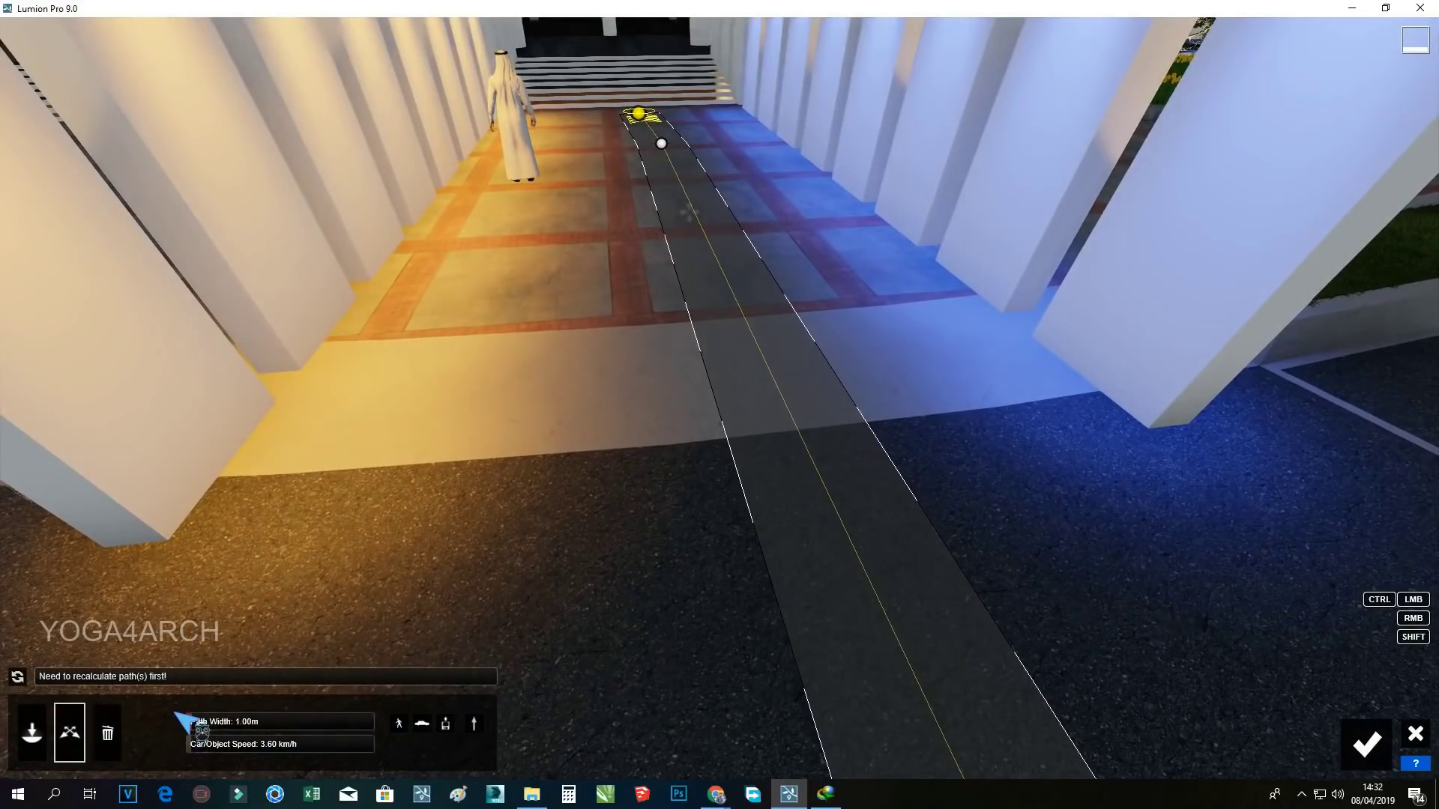
{"action": "scroll", "coordinate": [150, 697], "scroll_direction": "down", "scroll_amount": 5}
{"action": "left_click", "coordinate": [16, 677]}
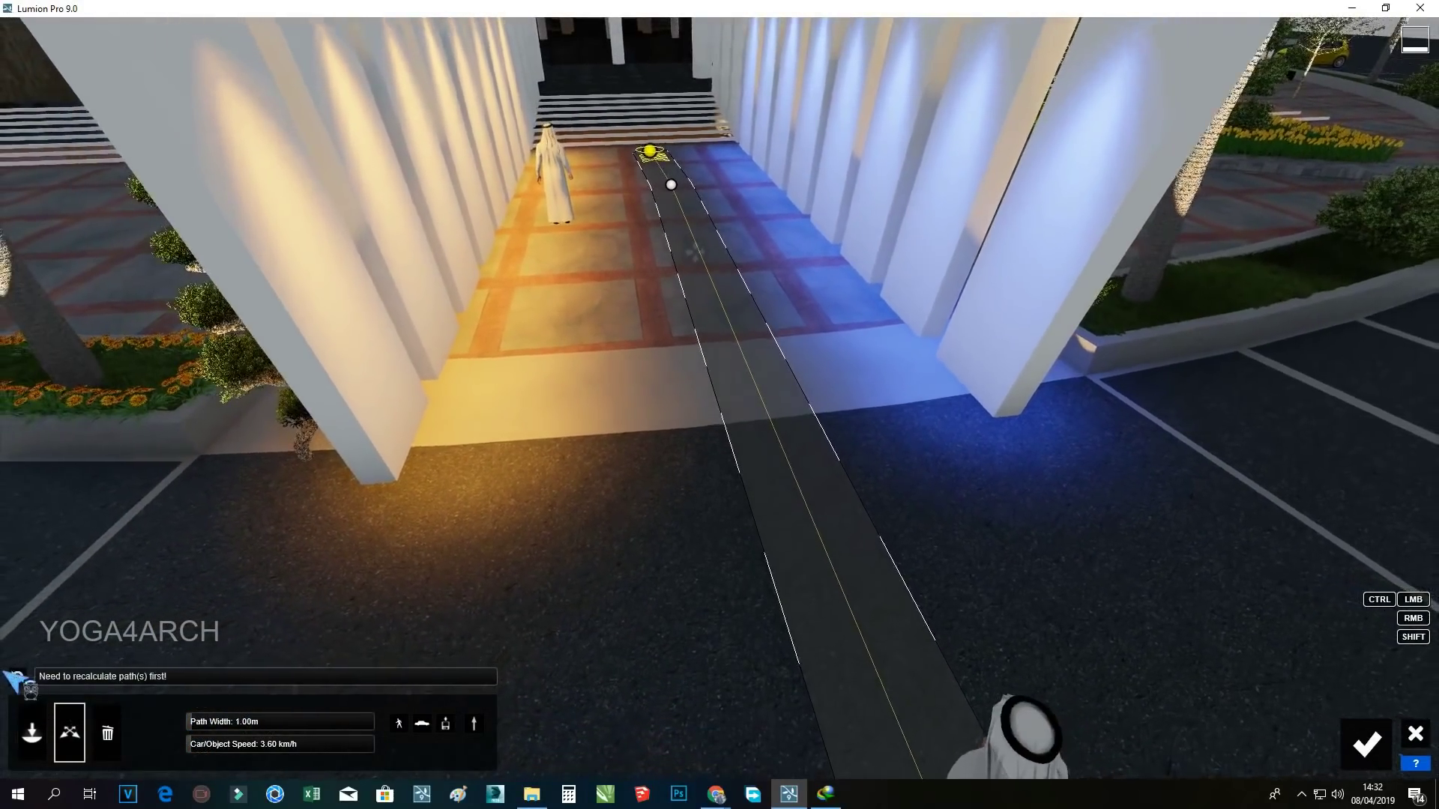
{"action": "scroll", "coordinate": [209, 584], "scroll_direction": "down", "scroll_amount": 5}
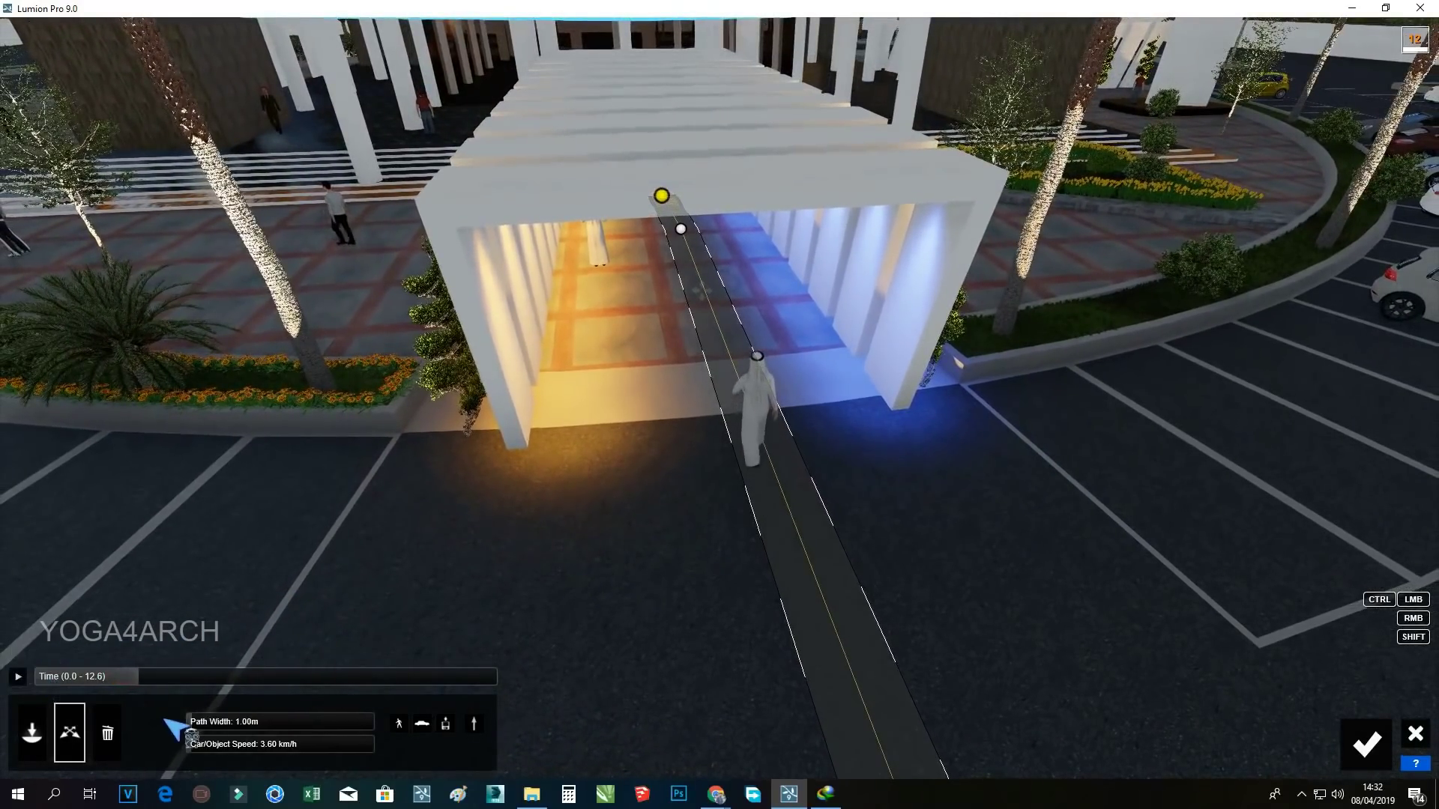
{"action": "mouse_move", "coordinate": [187, 719]}
{"action": "left_mouse_down"}
{"action": "mouse_move", "coordinate": [254, 713]}
{"action": "mouse_move", "coordinate": [191, 715]}
{"action": "mouse_move", "coordinate": [181, 731]}
{"action": "left_mouse_up"}
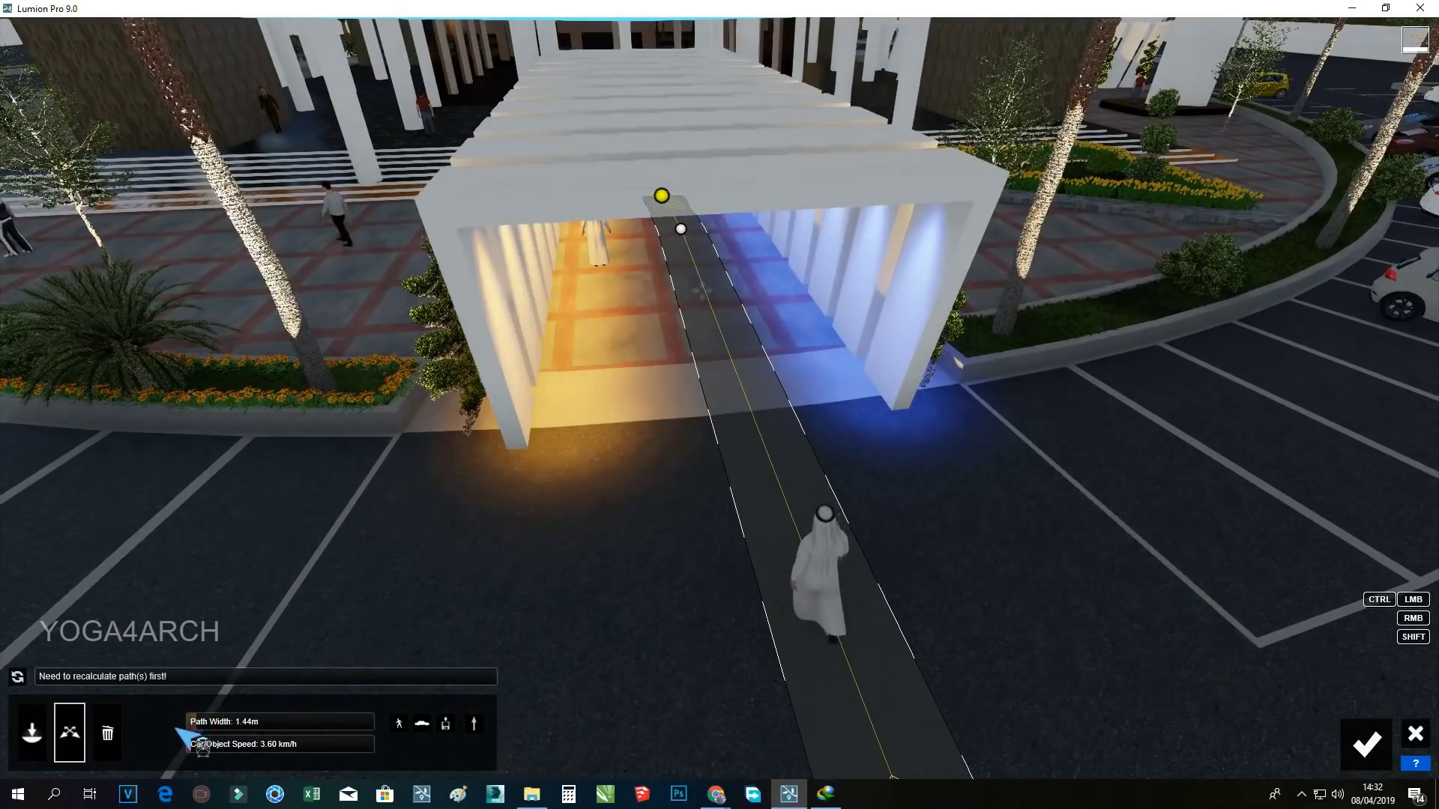
Recalculate the paths and play, then stop, the path animation
{"action": "left_click", "coordinate": [6, 665]}
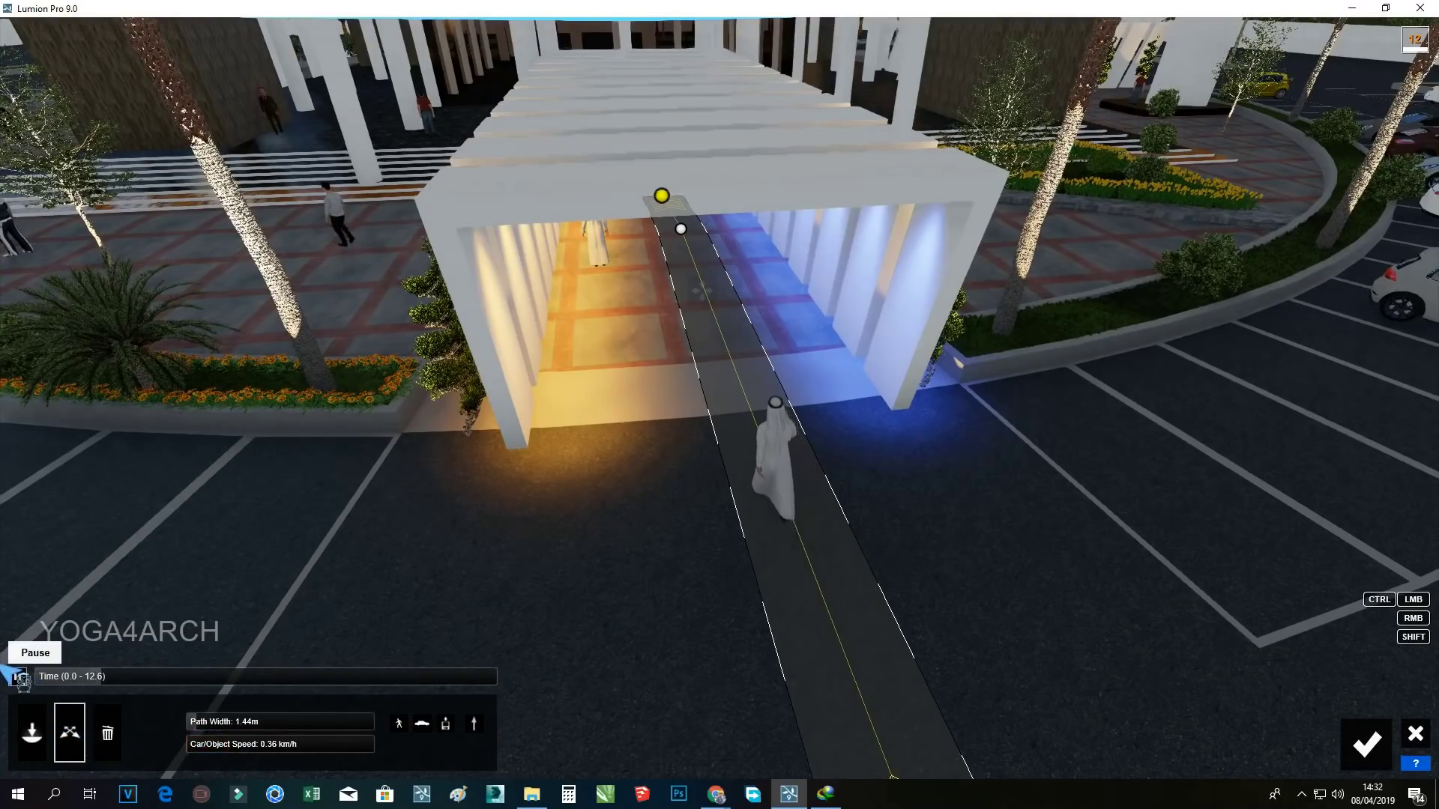
{"action": "scroll", "coordinate": [258, 553], "scroll_direction": "down", "scroll_amount": 3}
{"action": "scroll", "coordinate": [354, 508], "scroll_direction": "down", "scroll_amount": 3}
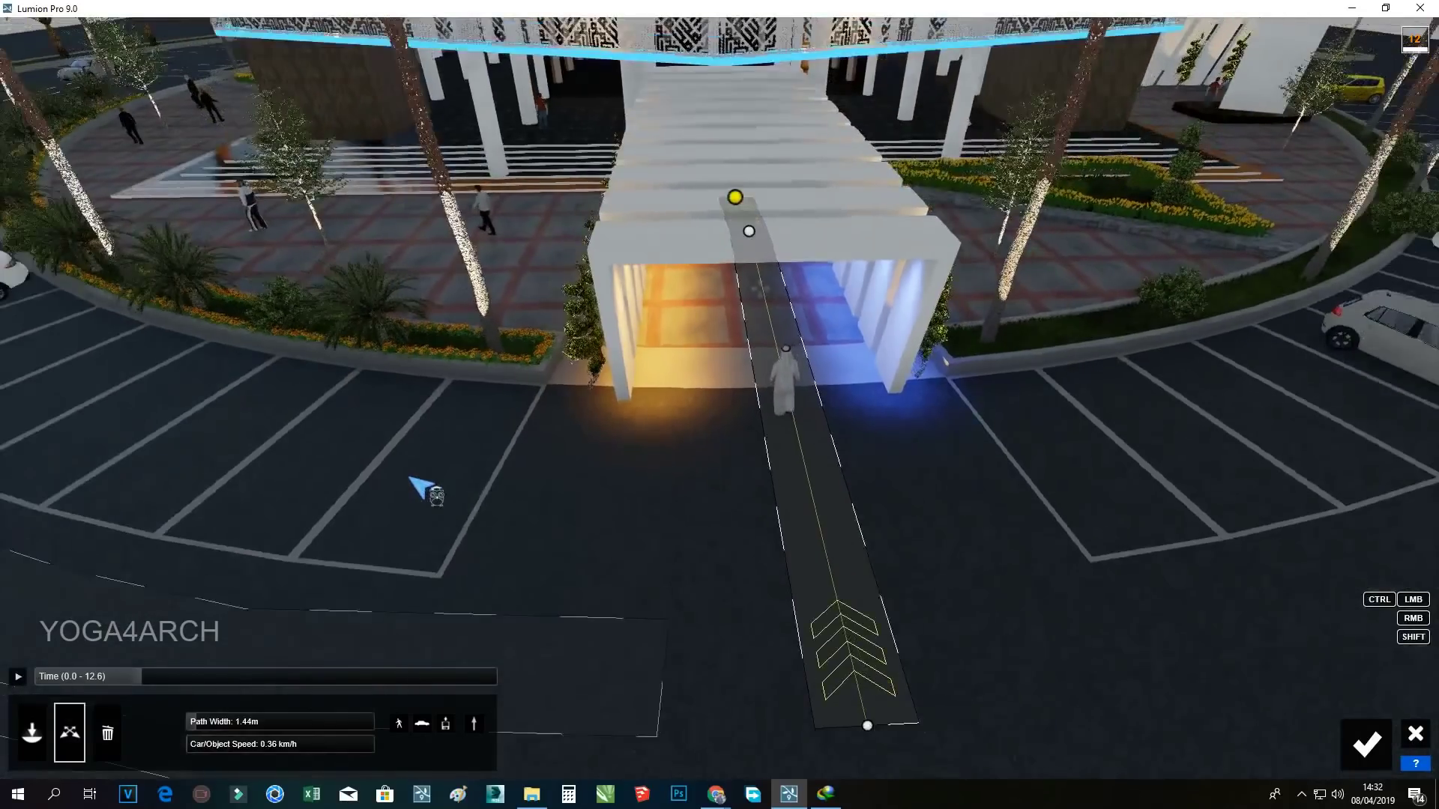
{"action": "scroll", "coordinate": [411, 492], "scroll_direction": "down", "scroll_amount": 3}
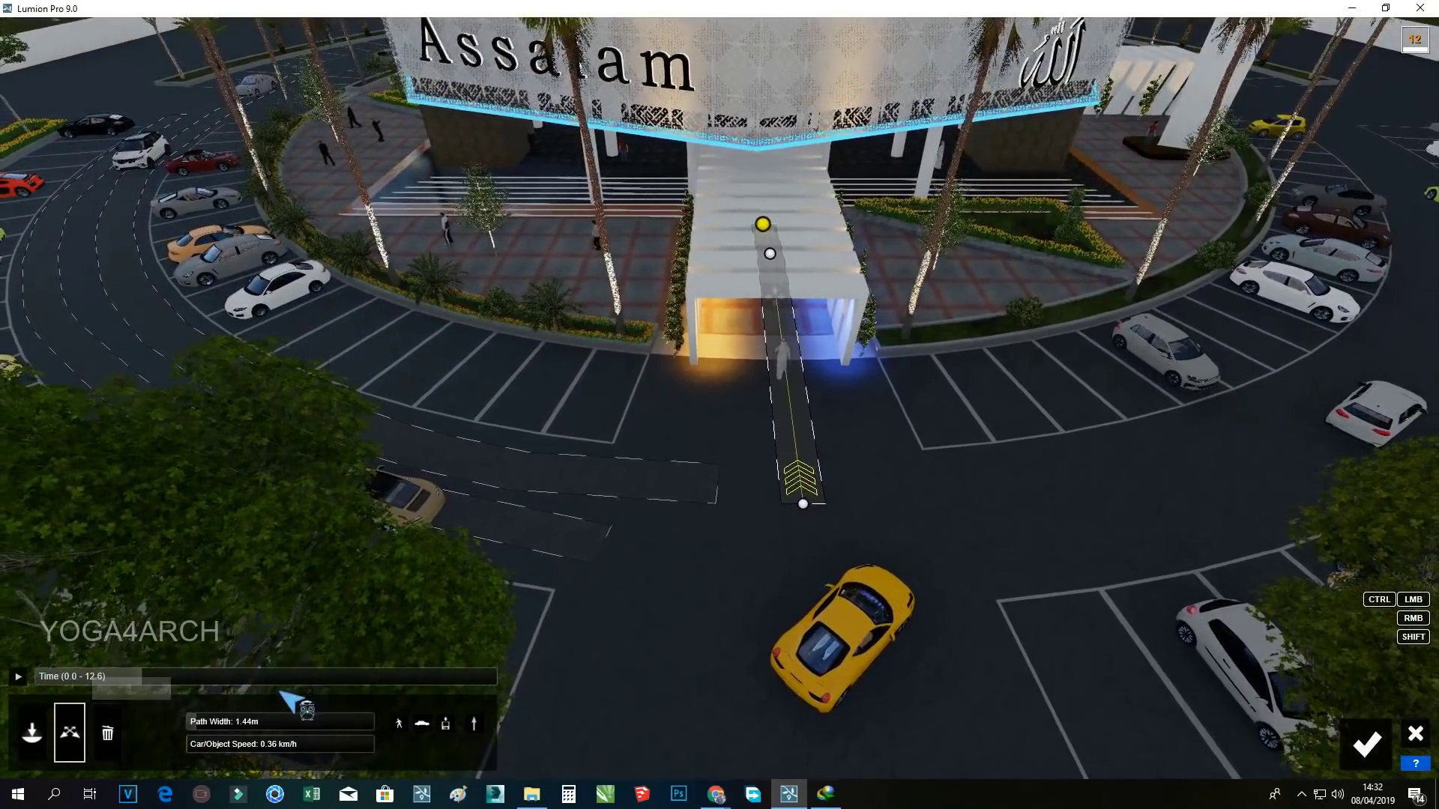
{"action": "scroll", "coordinate": [191, 632], "scroll_direction": "up", "scroll_amount": 1}
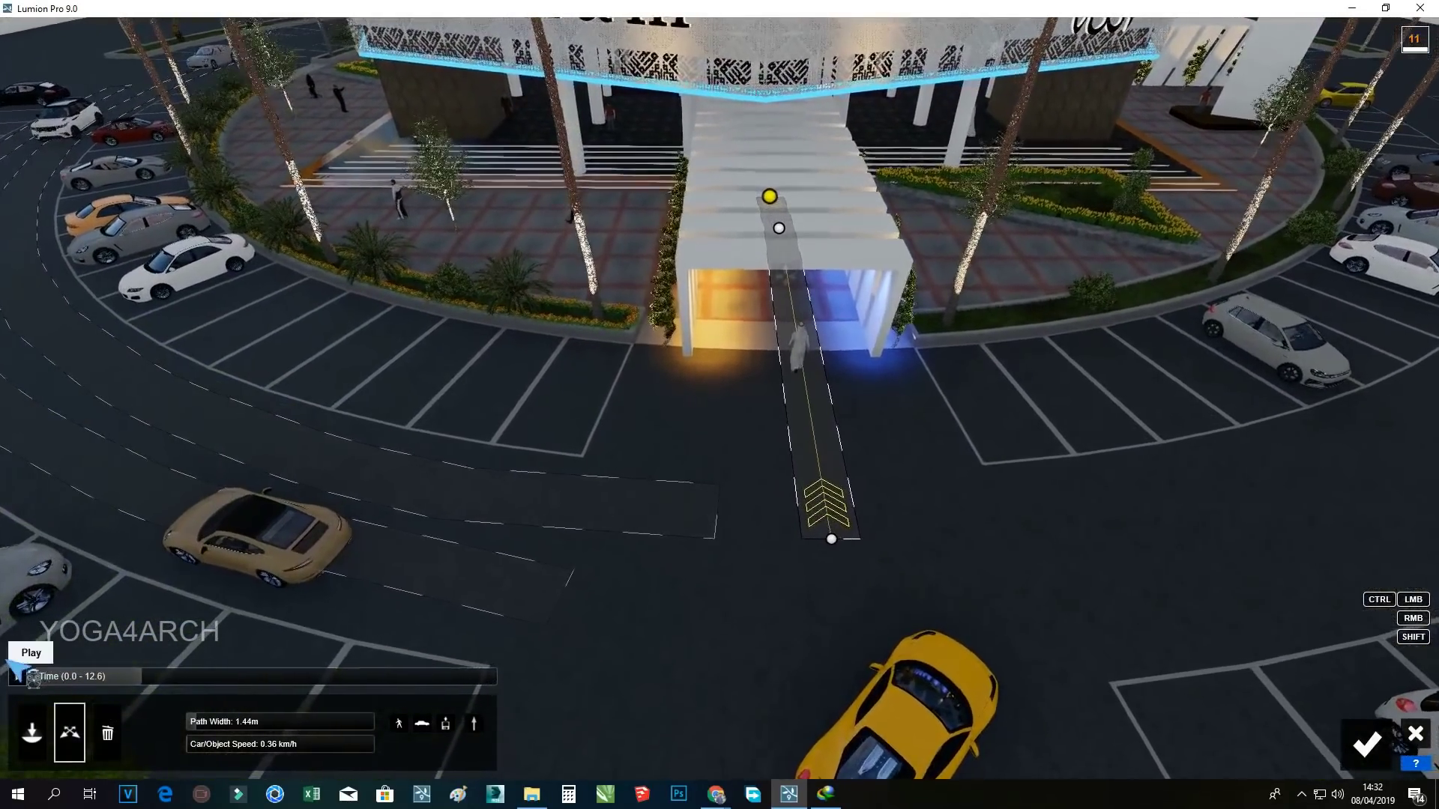
{"action": "left_click", "coordinate": [18, 676]}
{"action": "left_click", "coordinate": [17, 676]}
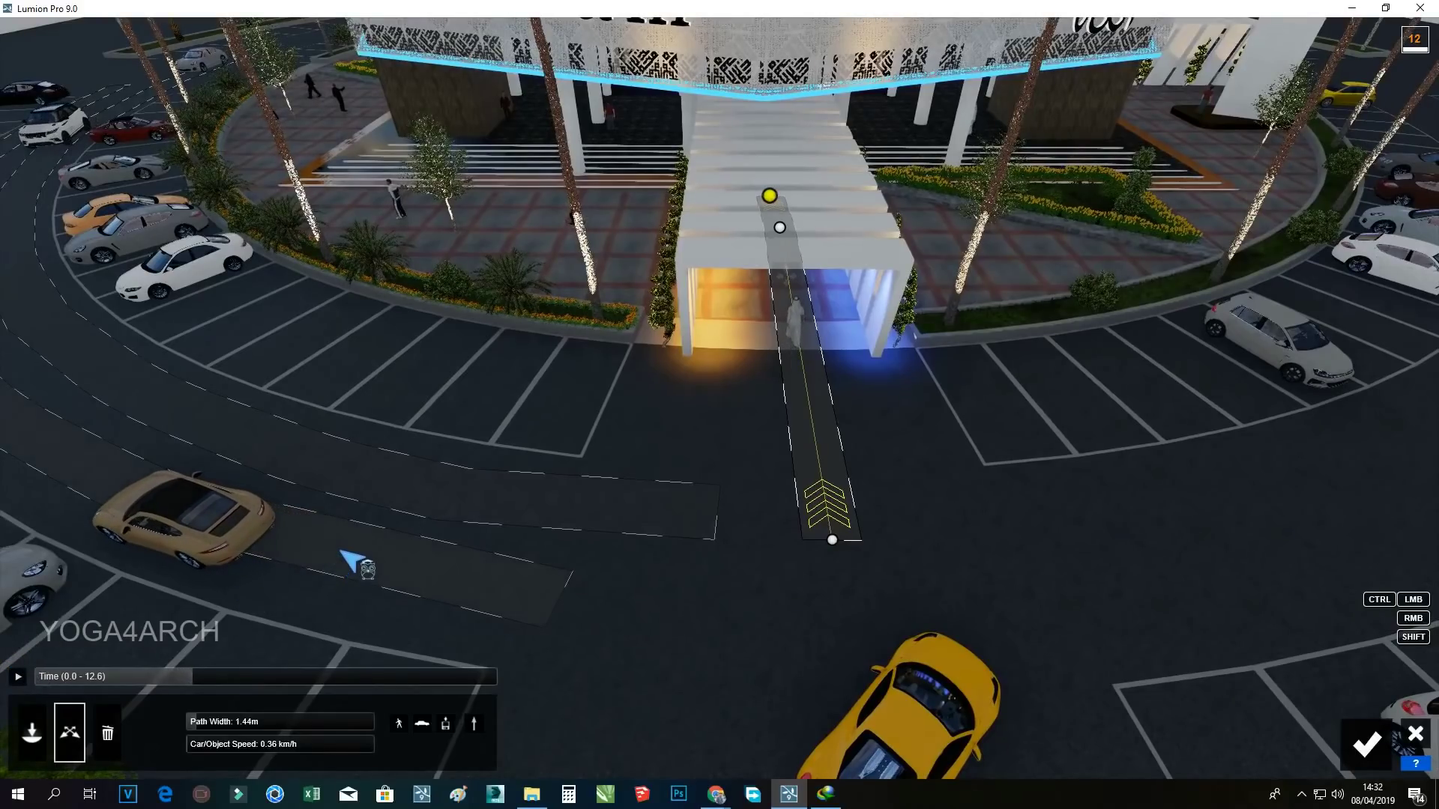
Set the curved road path's car speed to 8.74 km/h and preview the cars
{"action": "left_click", "coordinate": [399, 492]}
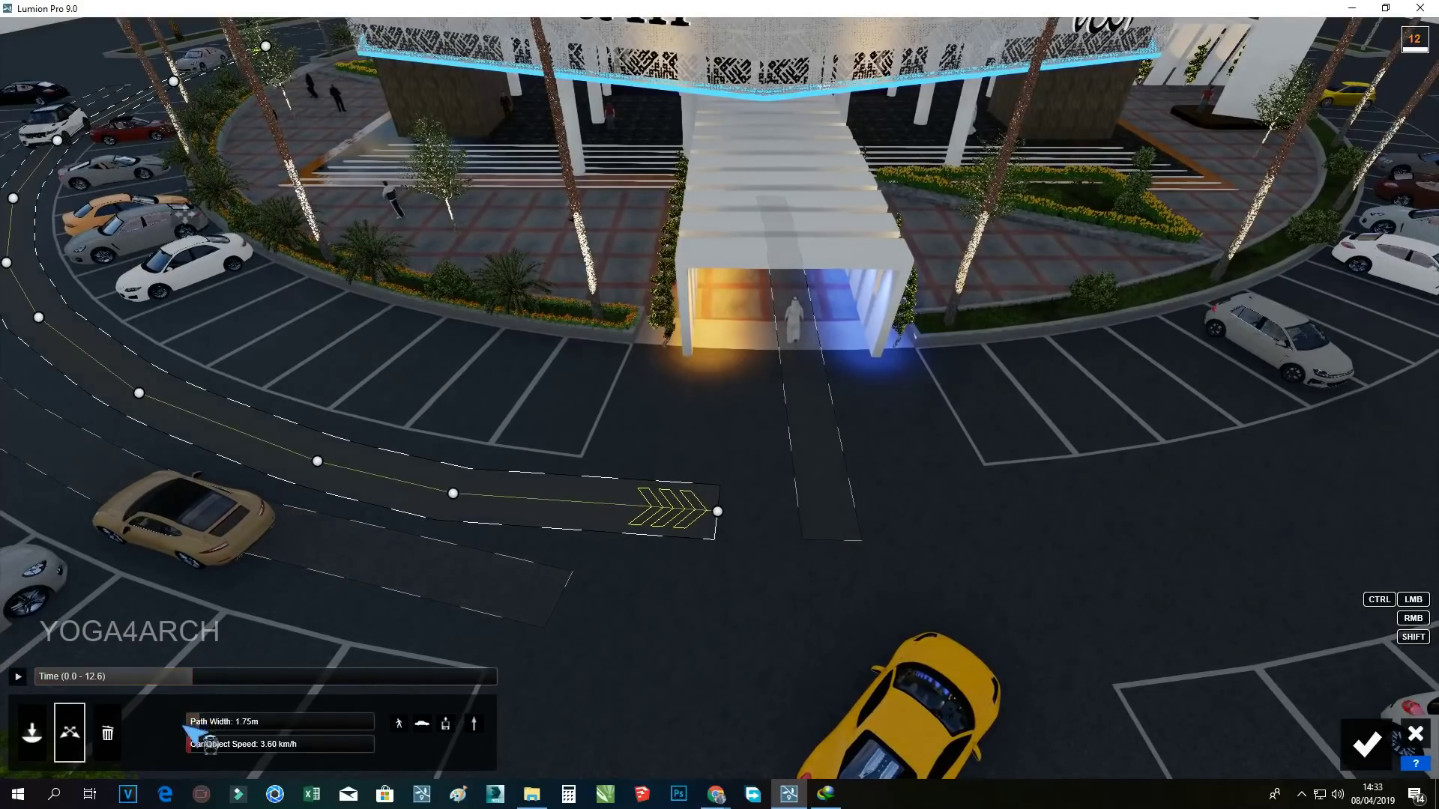
{"action": "left_click_drag", "start_coordinate": [185, 727], "coordinate": [186, 729]}
{"action": "left_click", "coordinate": [17, 676]}
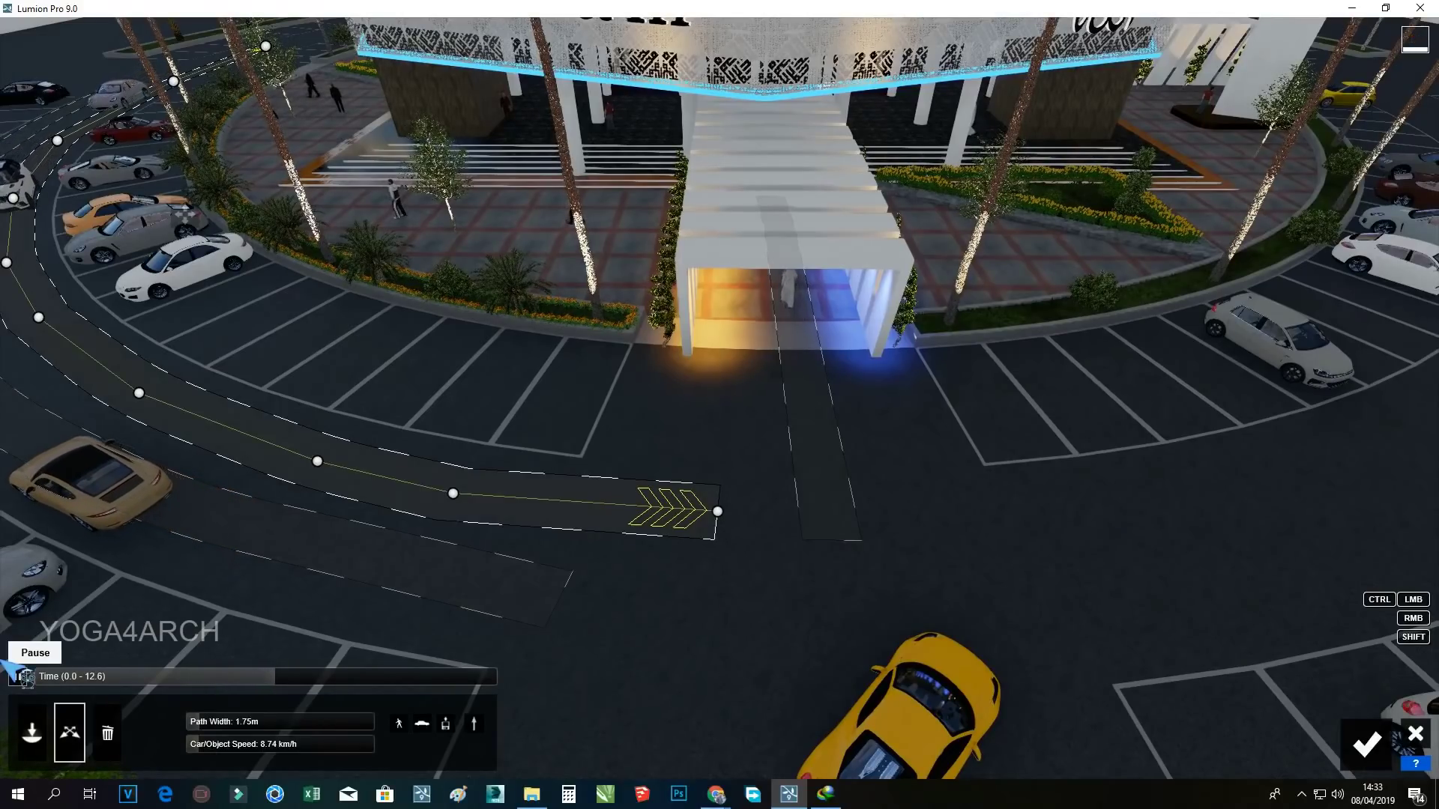
{"action": "left_click", "coordinate": [17, 676]}
Accept the path edits, play 2 - Clip from the start, then return to Build mode
{"action": "left_click", "coordinate": [1342, 724]}
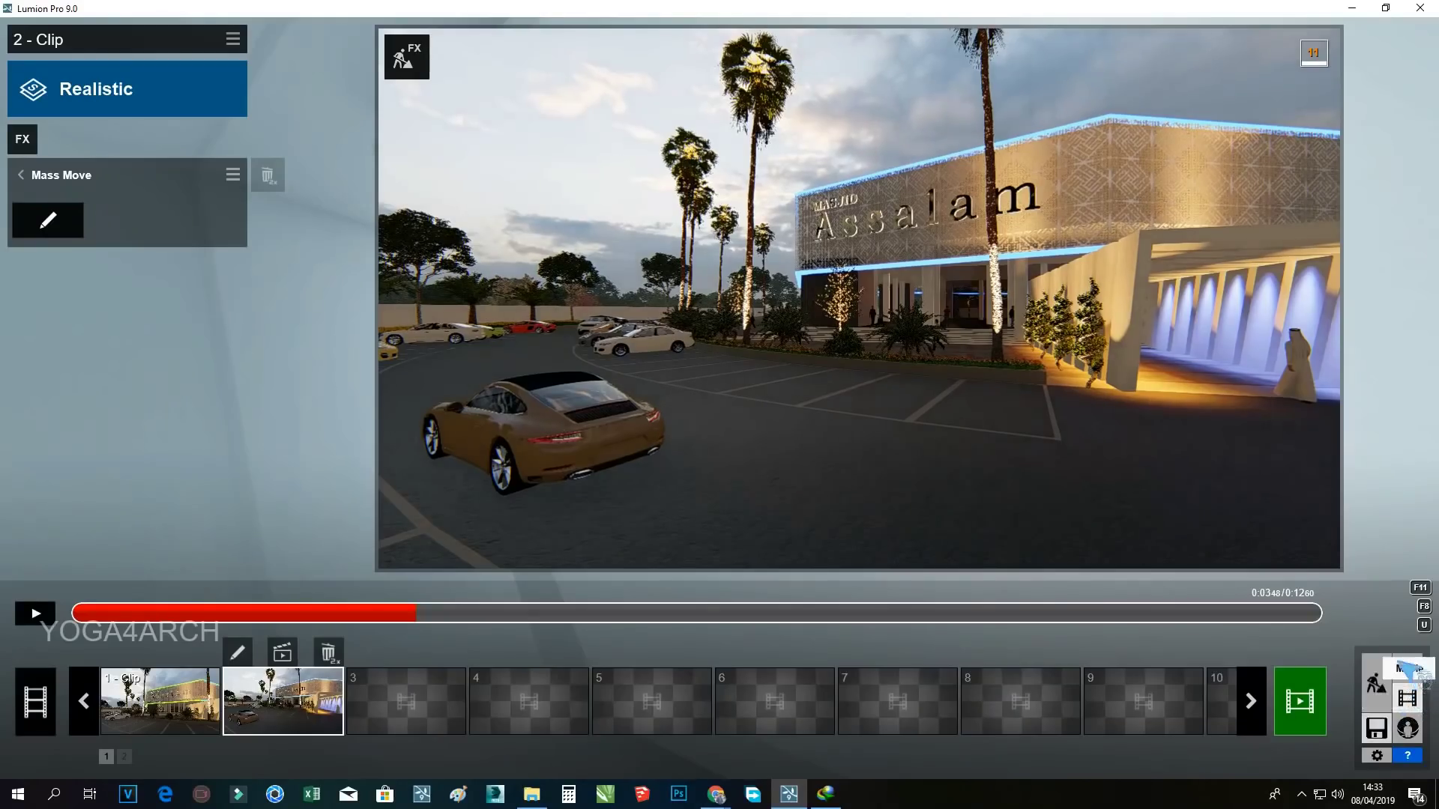
{"action": "left_click", "coordinate": [34, 613]}
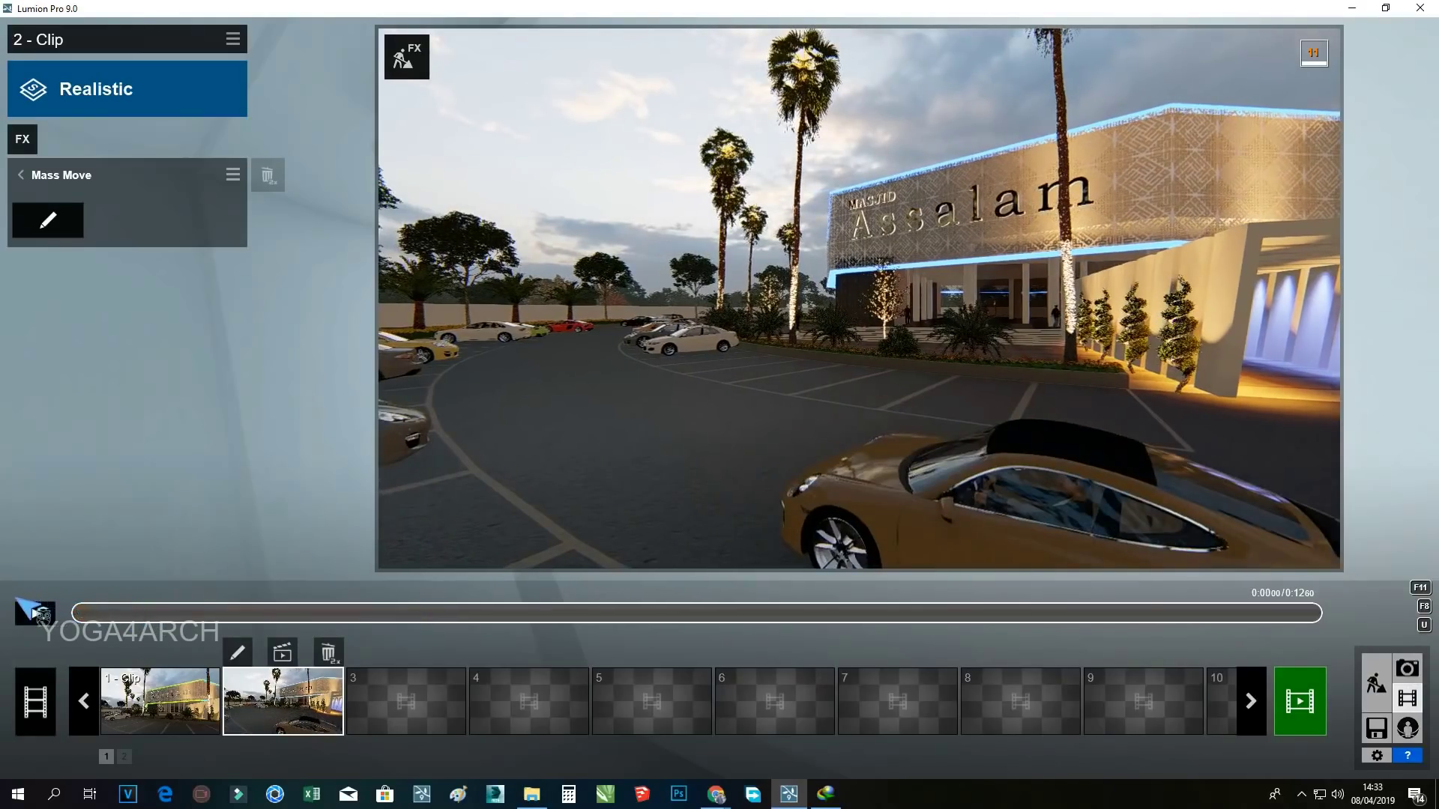
{"action": "left_click", "coordinate": [34, 613]}
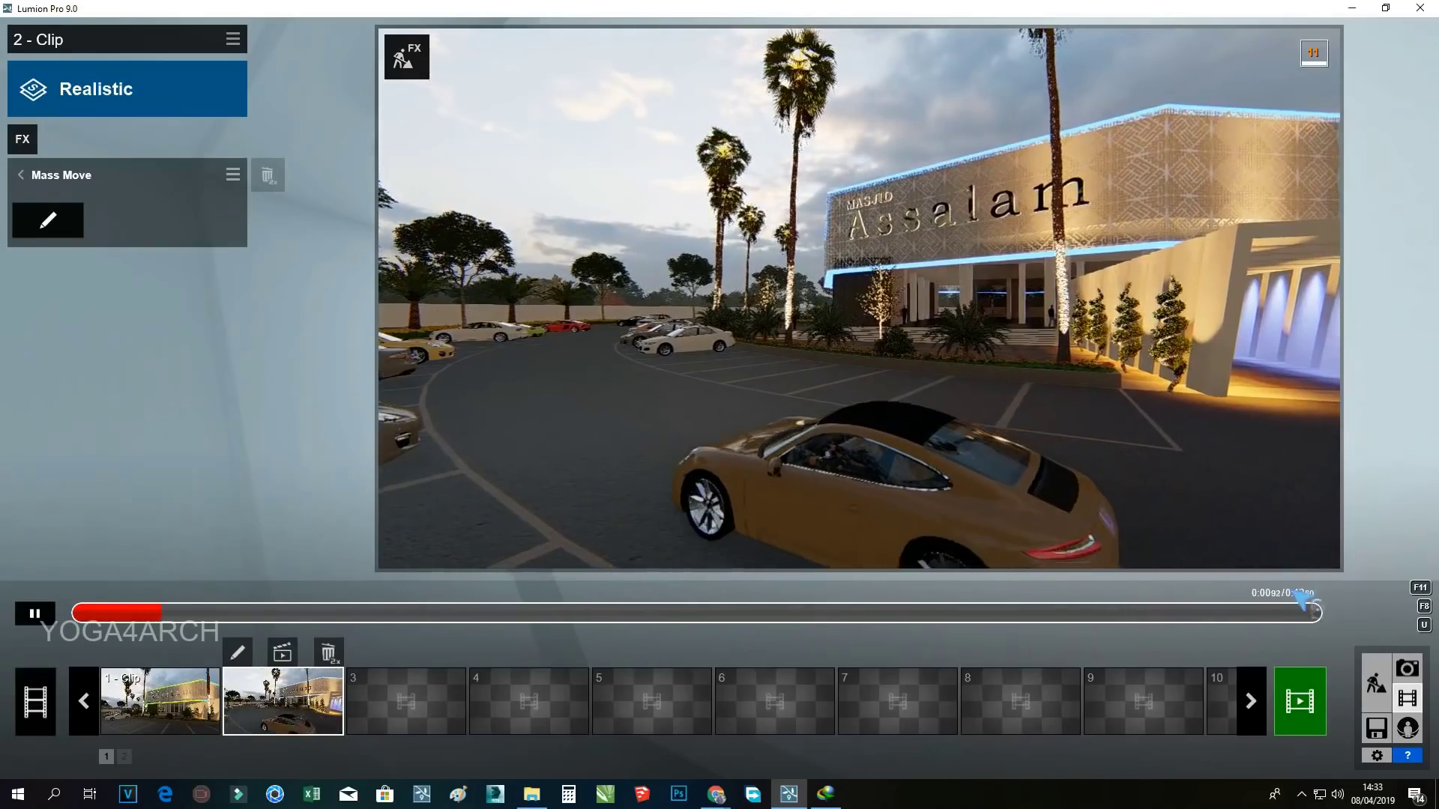
{"action": "left_click", "coordinate": [1354, 654]}
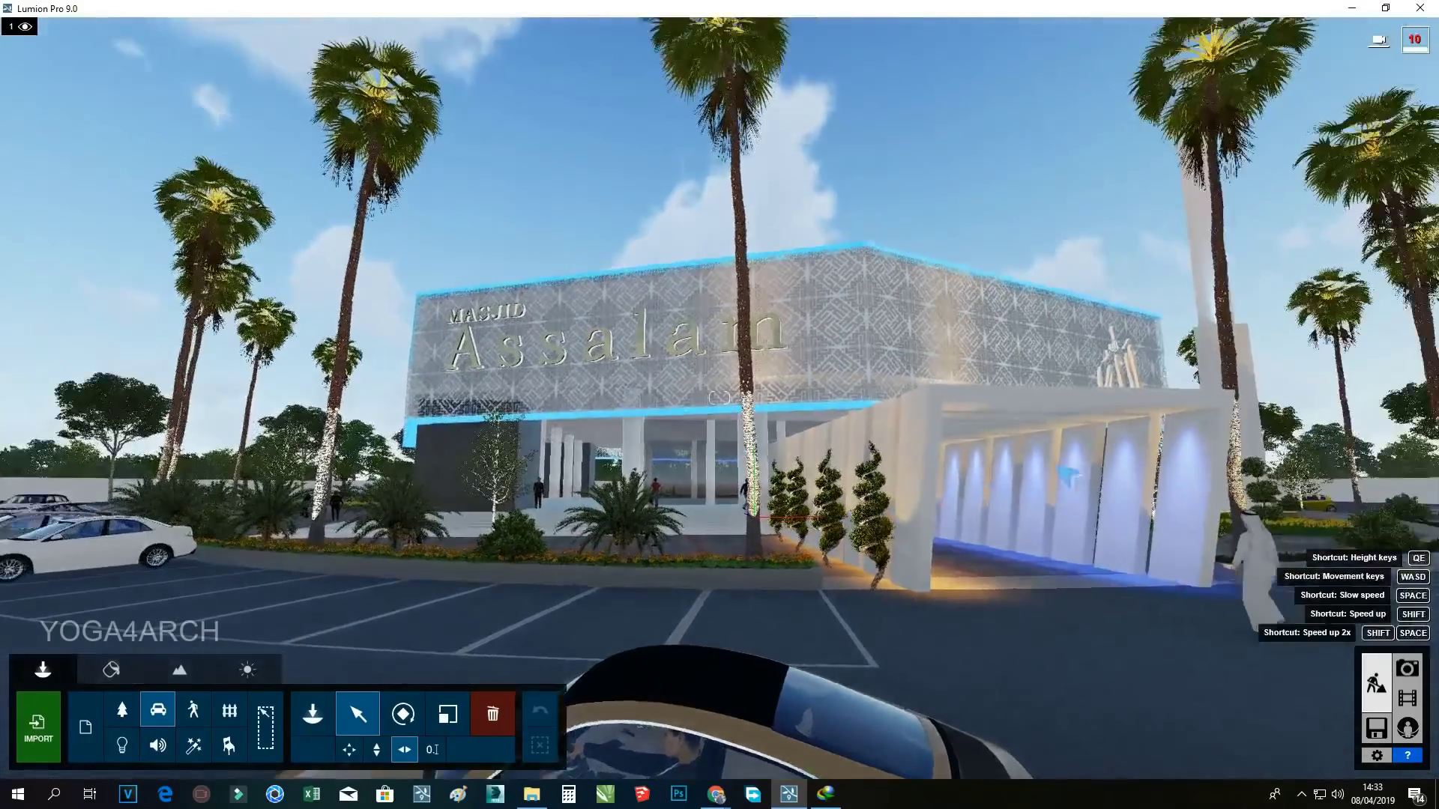
Move the walking man near the canopy and place a cyclist in the parking area
{"action": "key", "text": "s"}
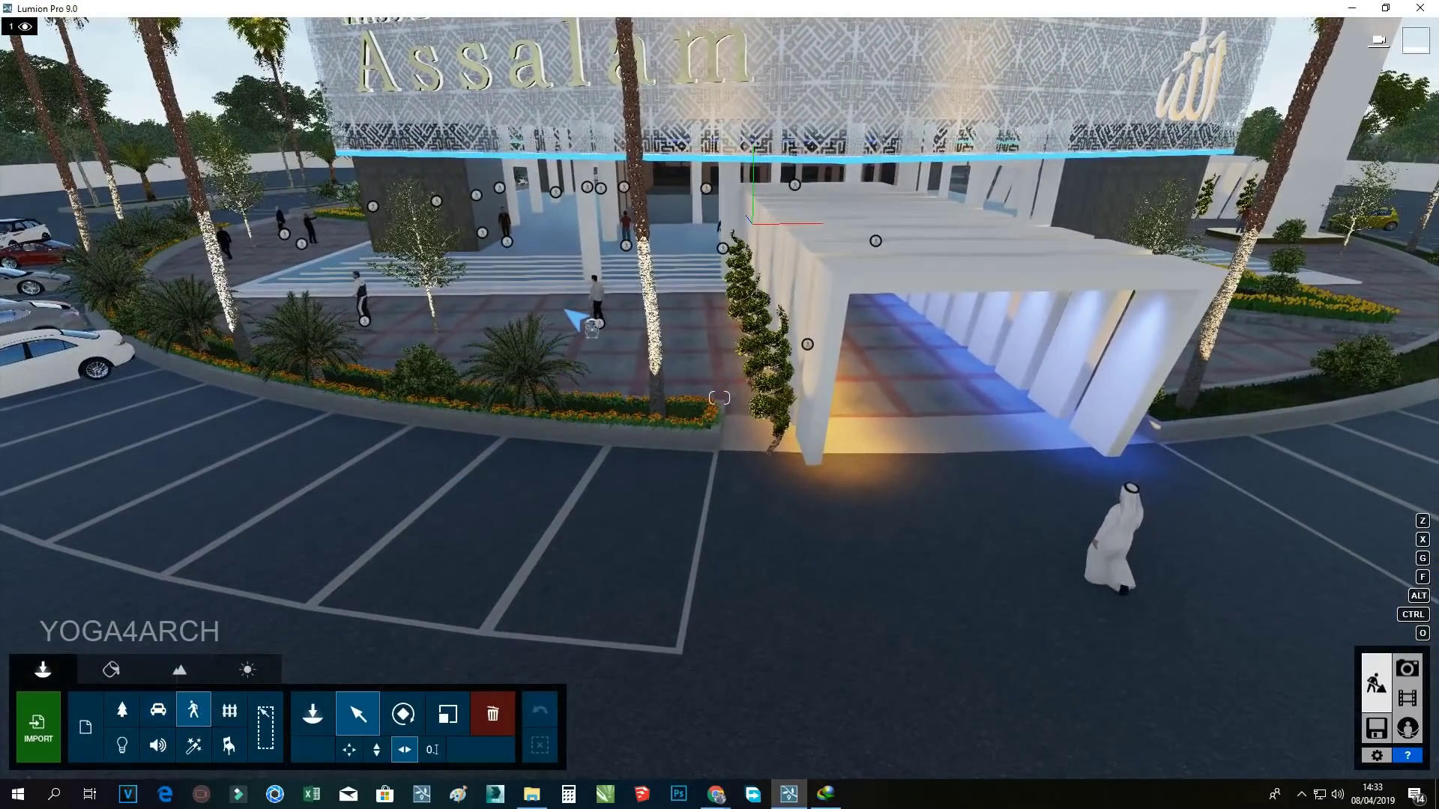
{"action": "left_click_drag", "start_coordinate": [592, 319], "coordinate": [288, 460]}
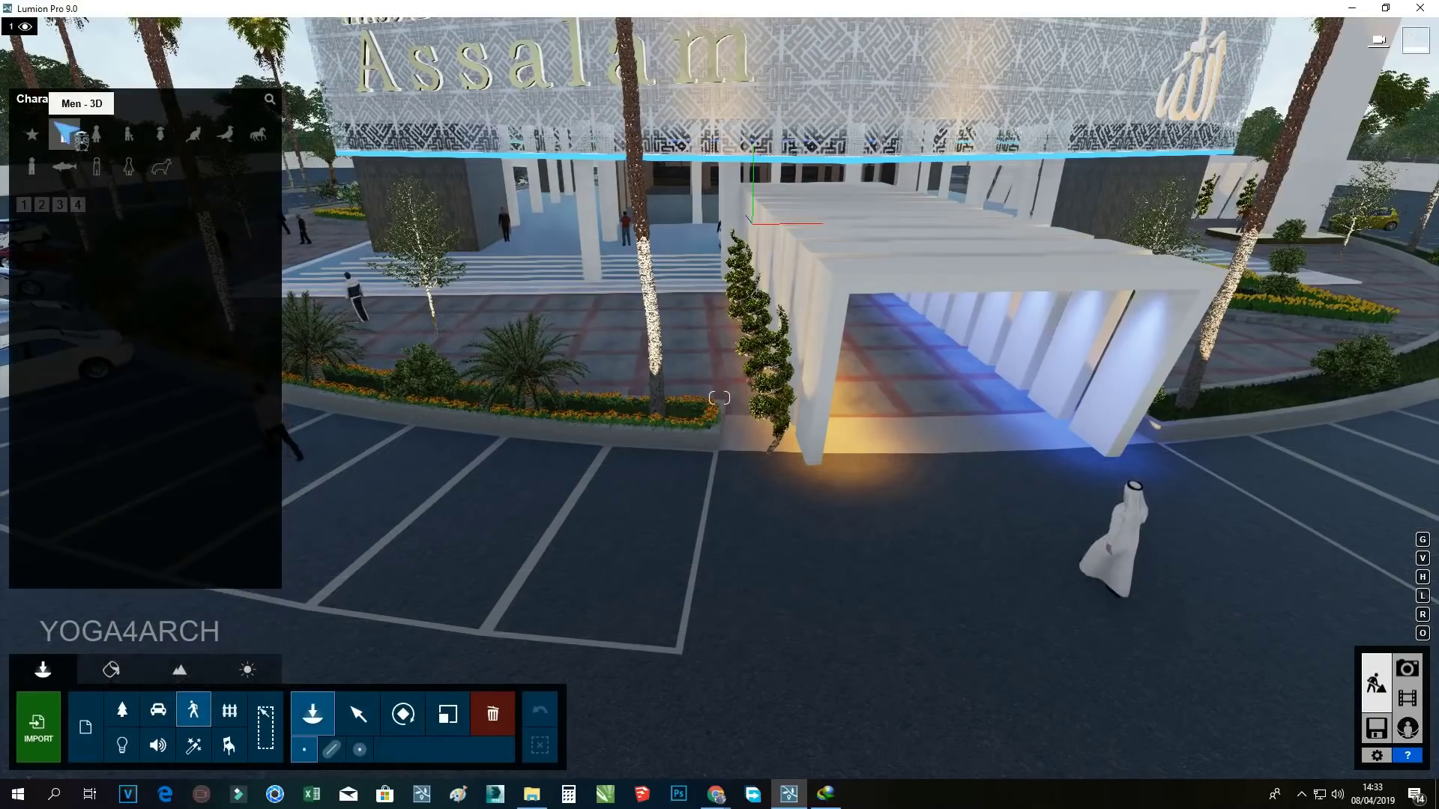
{"action": "left_click", "coordinate": [66, 134]}
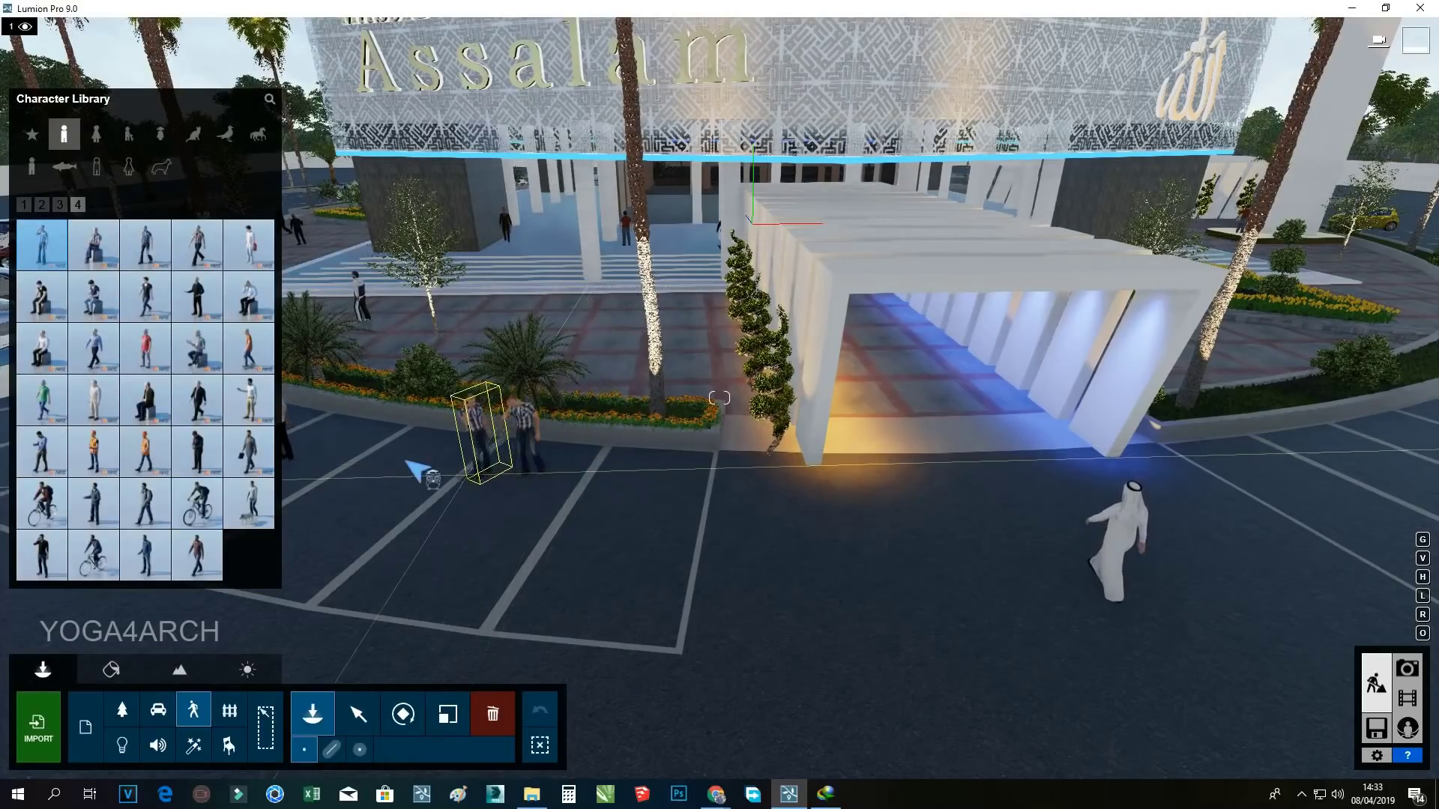
{"action": "mouse_move", "coordinate": [197, 502]}
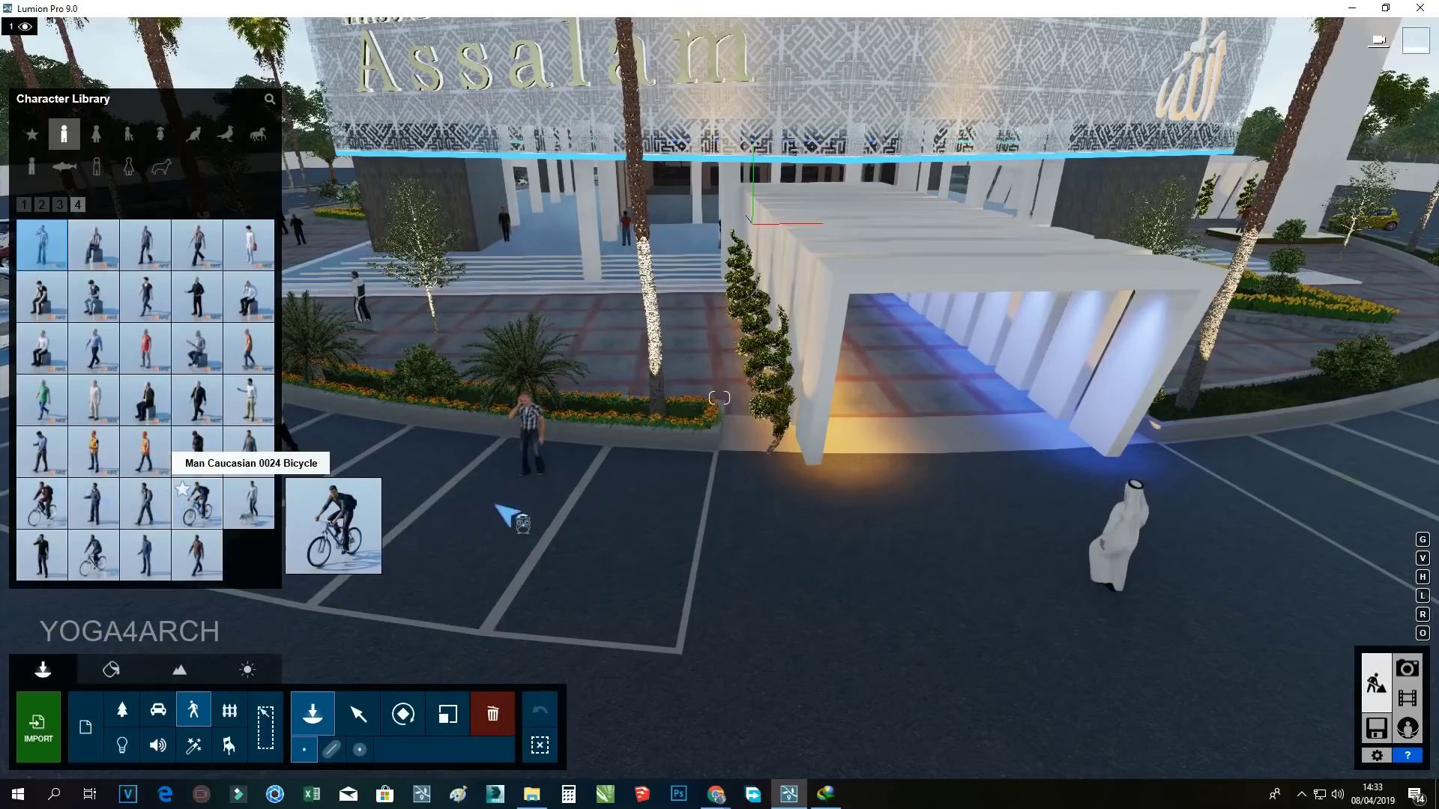
{"action": "left_click", "coordinate": [758, 499]}
{"action": "mouse_move", "coordinate": [762, 504]}
{"action": "right_mouse_down"}
{"action": "mouse_move", "coordinate": [723, 599]}
{"action": "mouse_move", "coordinate": [583, 500]}
{"action": "right_mouse_up"}
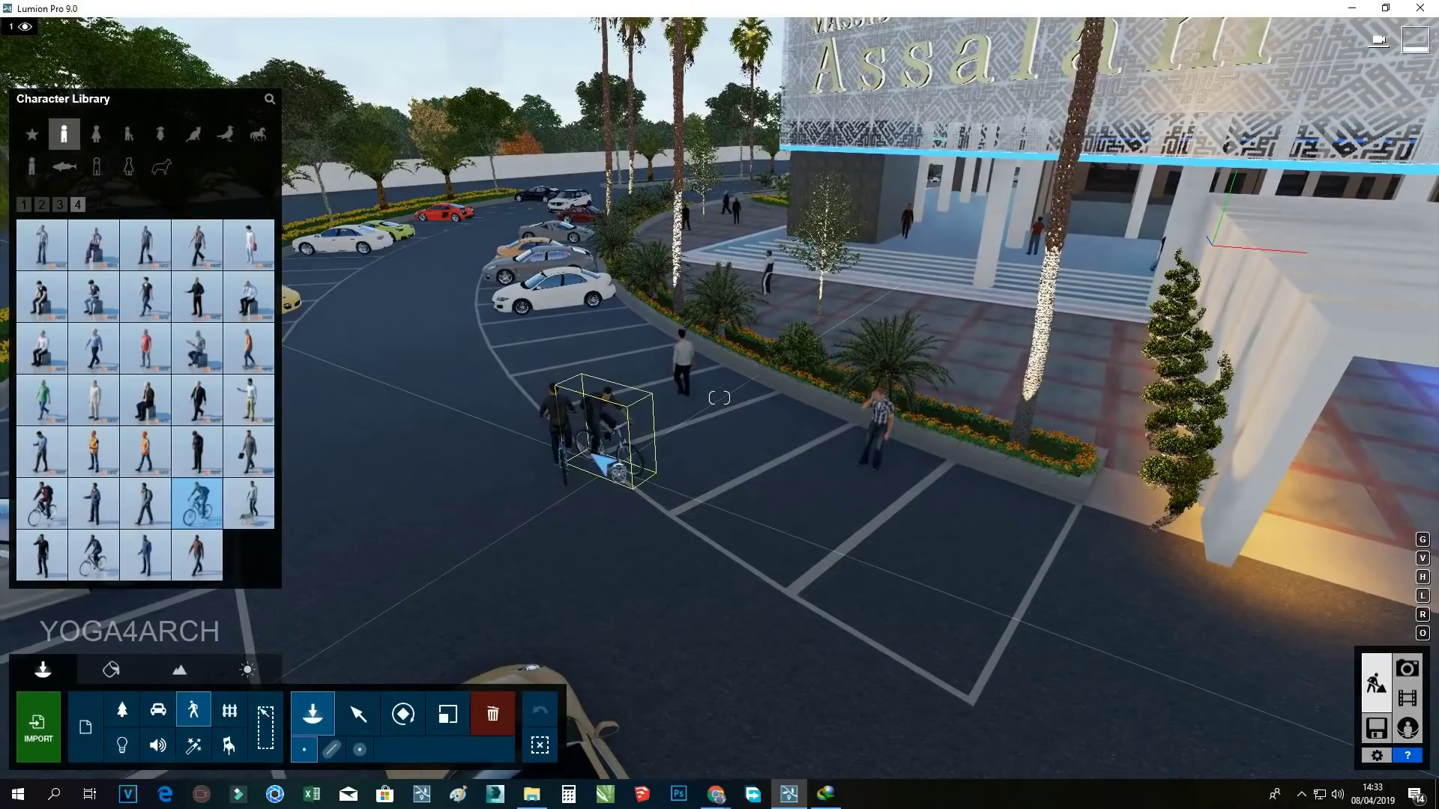
Select the cyclist in the parking lot and switch to the photo and movie views
{"action": "right_click_drag", "start_coordinate": [707, 482], "coordinate": [469, 472]}
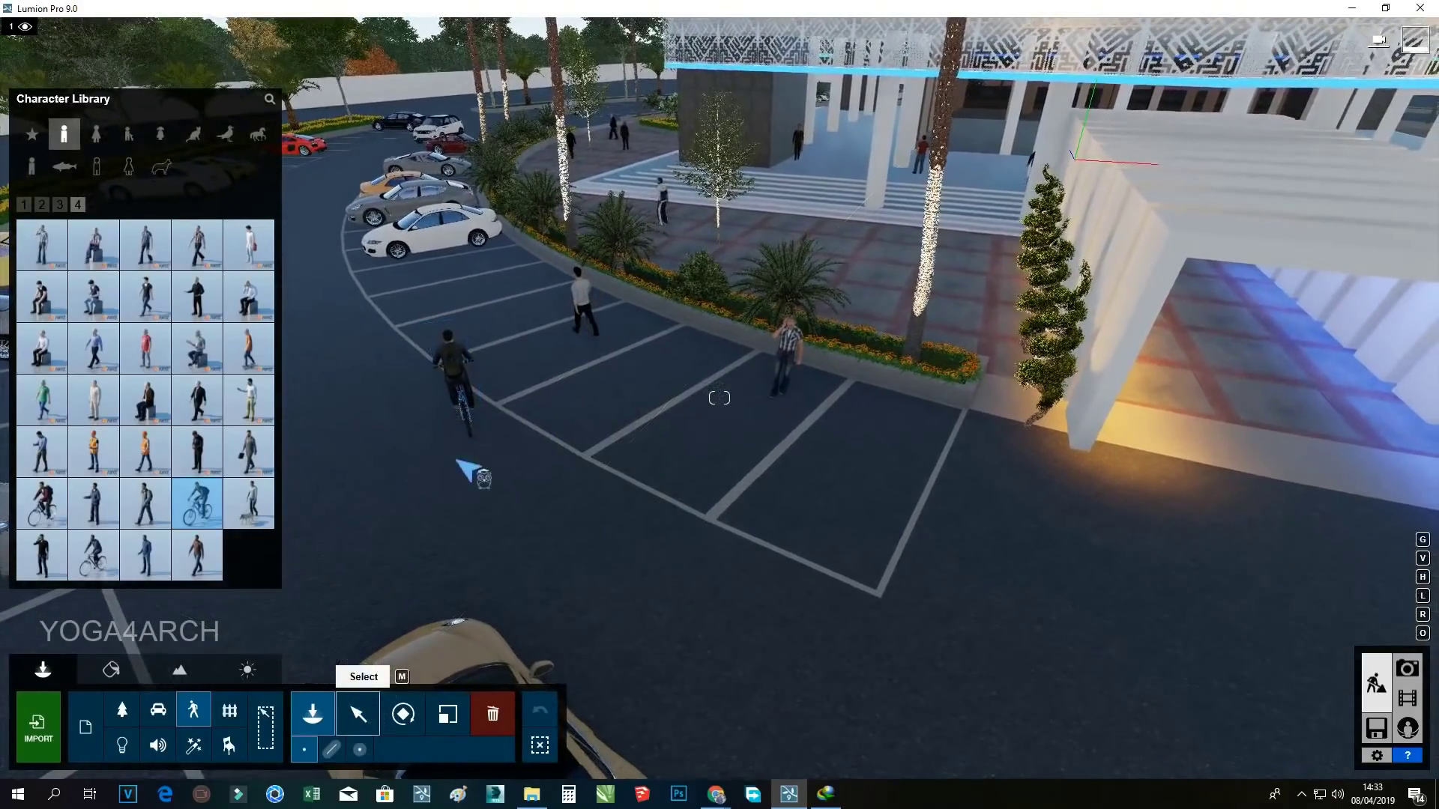
{"action": "key", "text": "m"}
{"action": "left_click", "coordinate": [446, 407]}
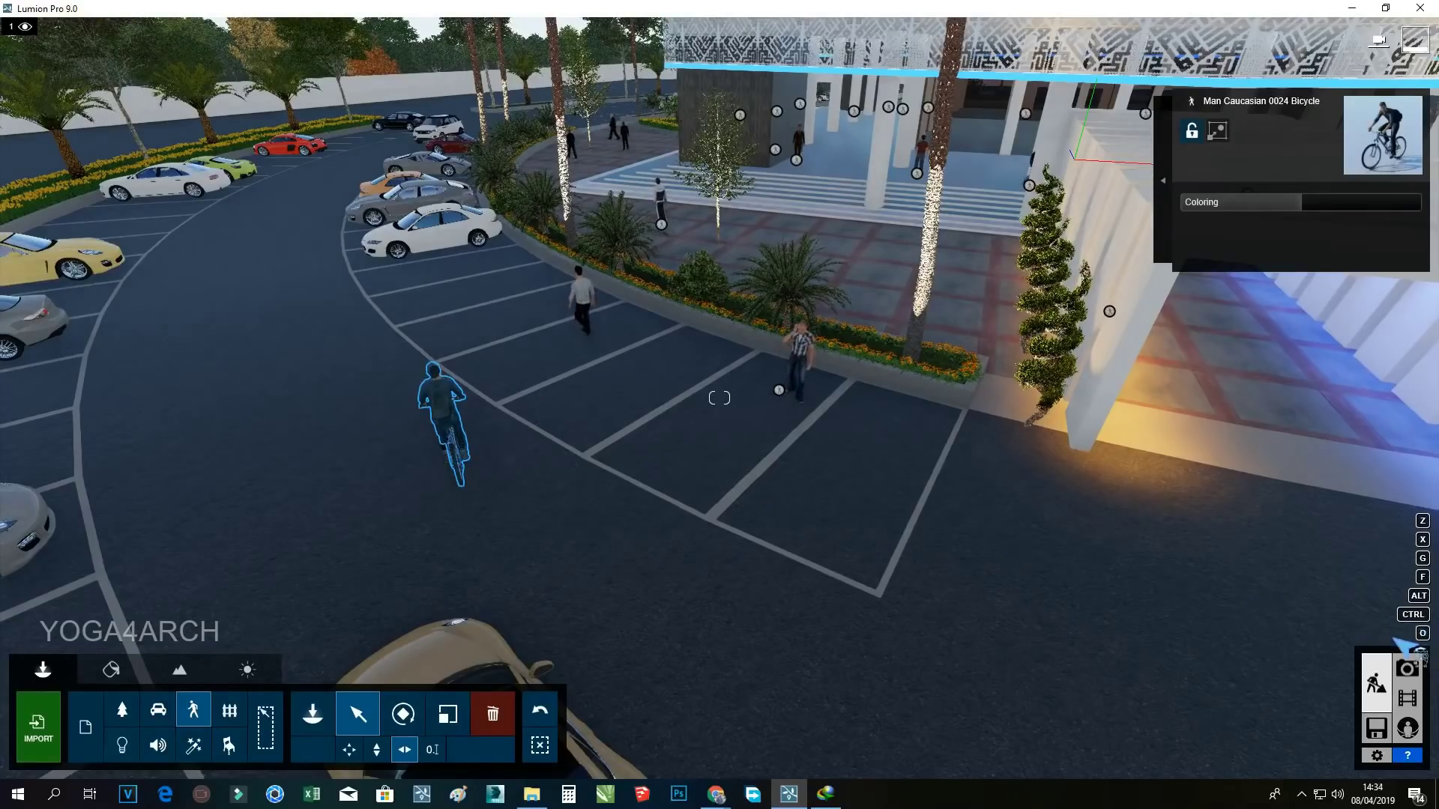
{"action": "left_click", "coordinate": [1401, 664]}
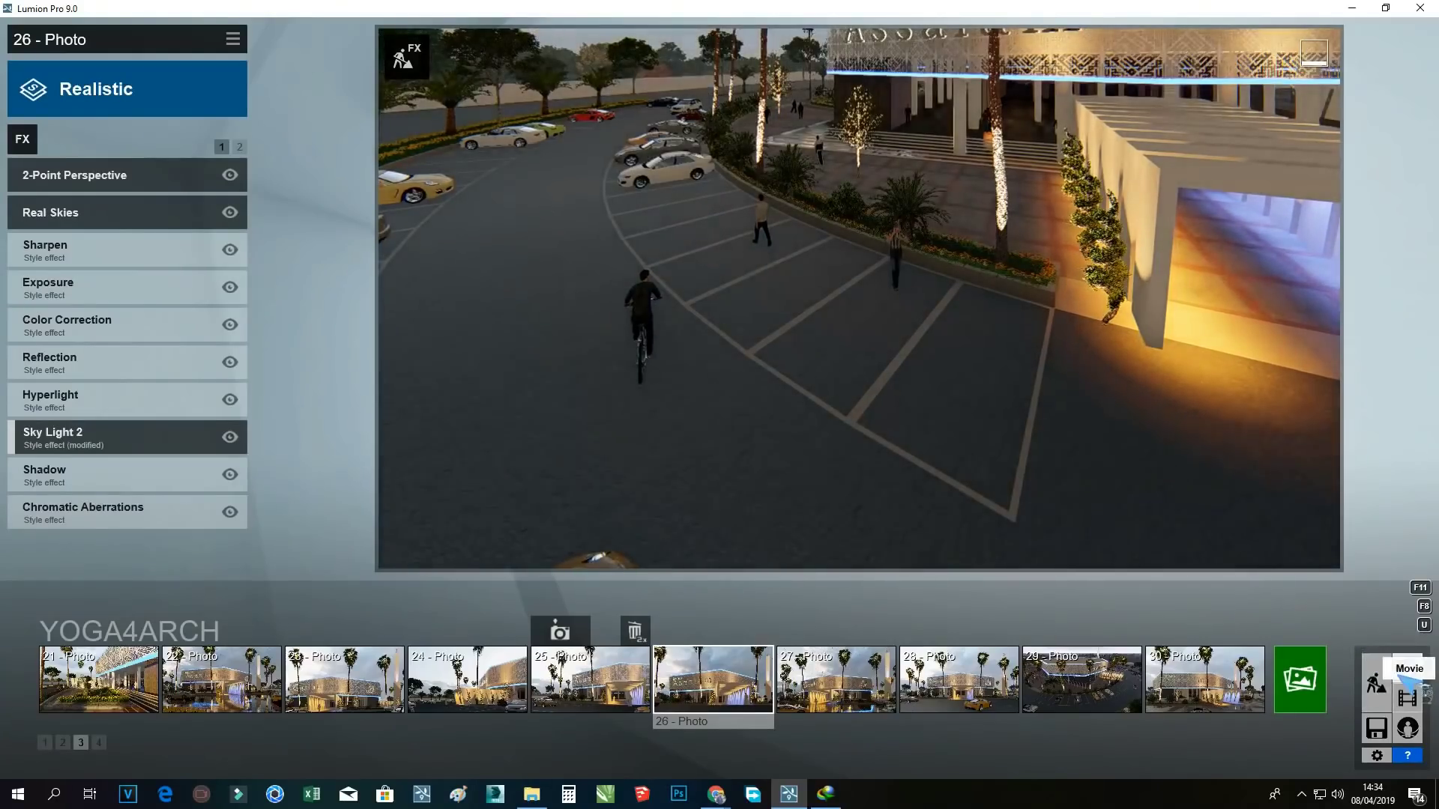
Pause clip 2 and open its Mass Move effect for path editing
{"action": "left_click", "coordinate": [1406, 698]}
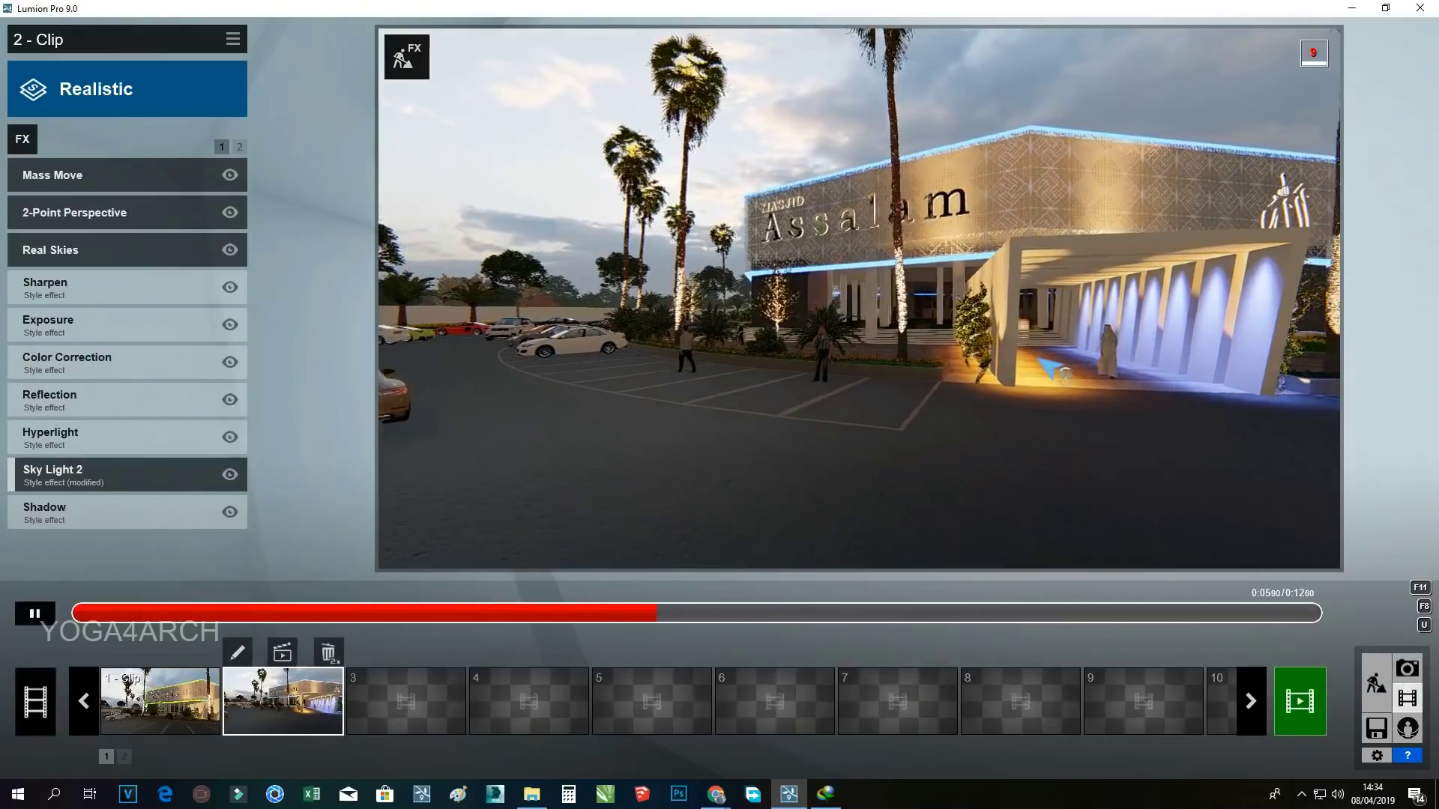
{"action": "left_click", "coordinate": [35, 613]}
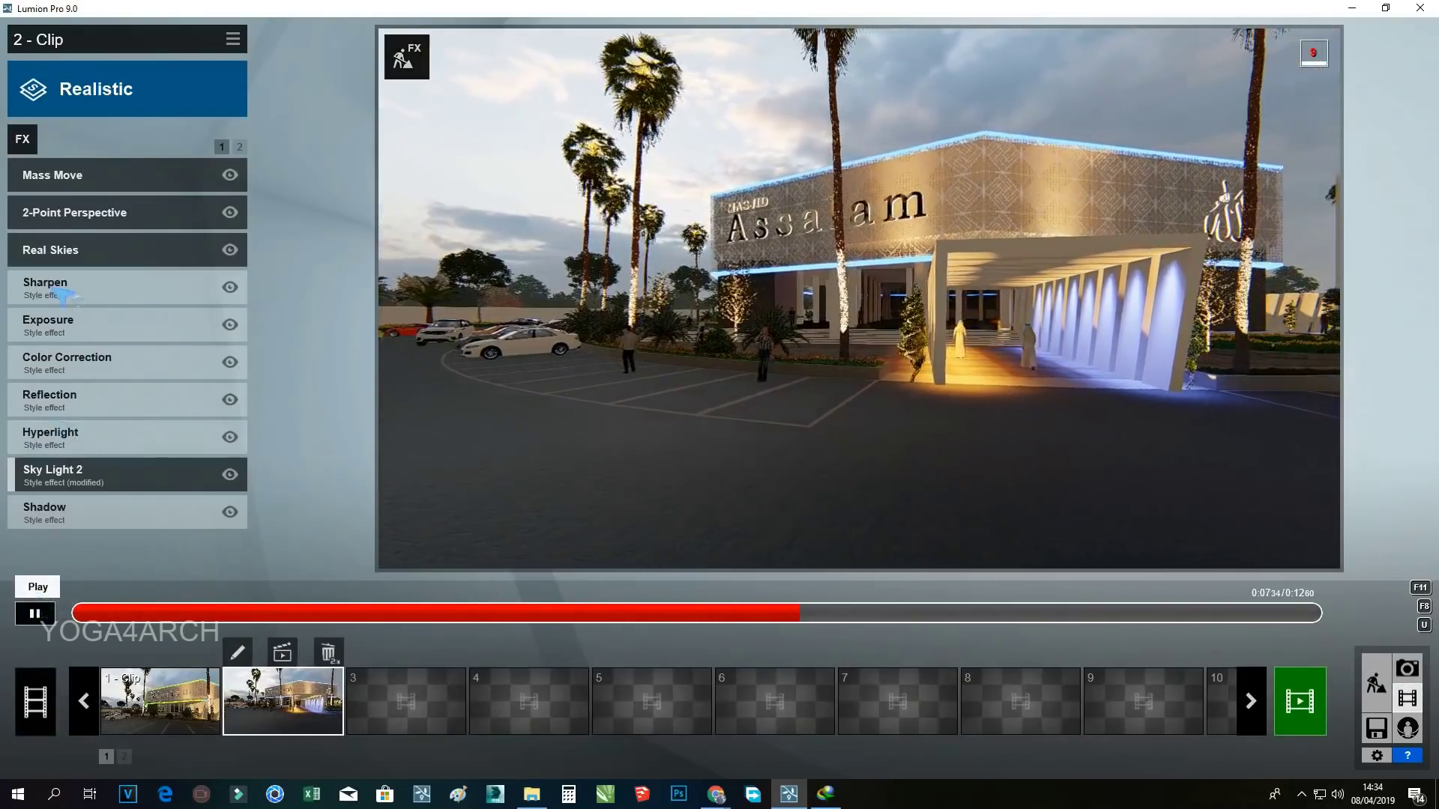
{"action": "left_click", "coordinate": [41, 167]}
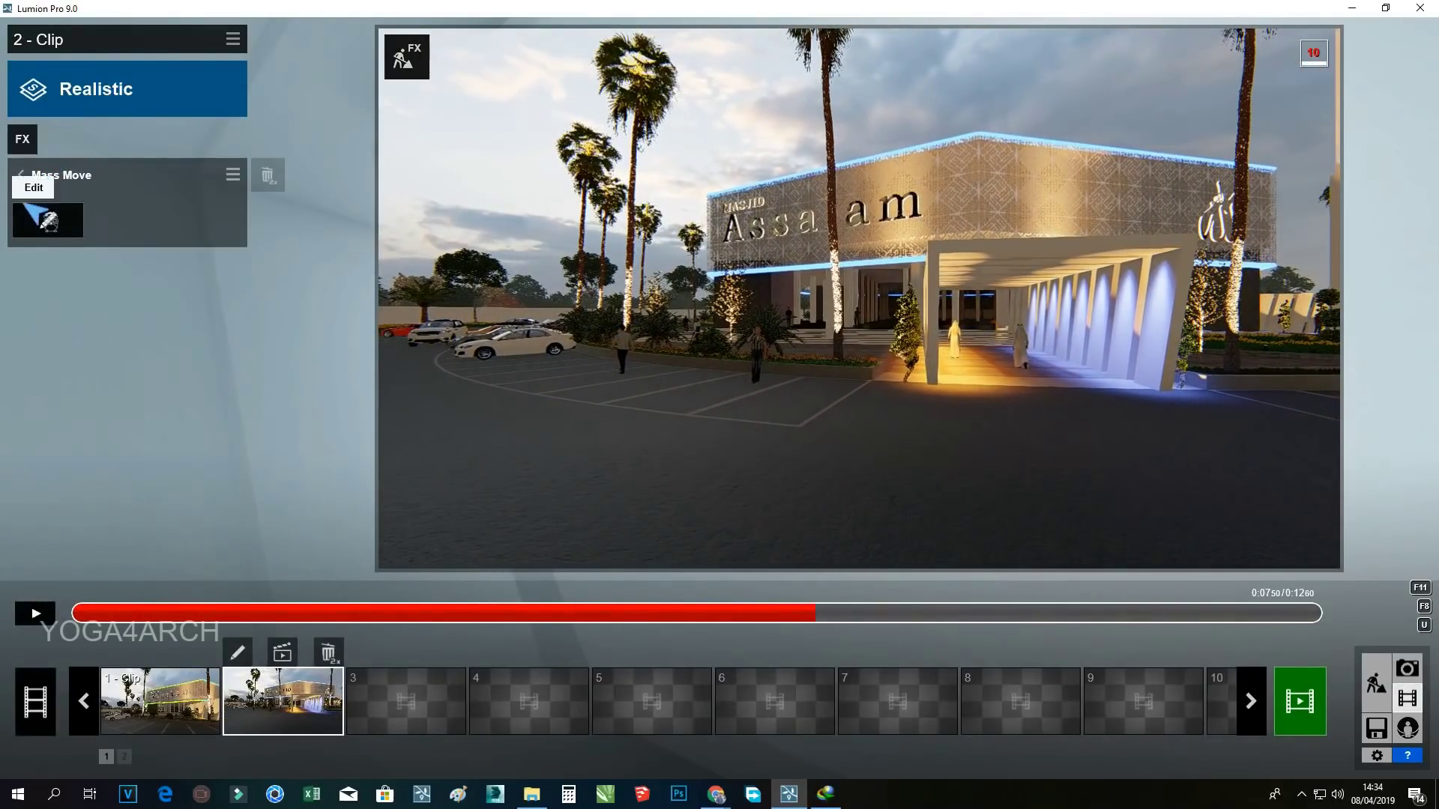
{"action": "left_click", "coordinate": [47, 217]}
Add a 1.00 m walking path across the parking bays and confirm the edits
{"action": "right_click_drag", "start_coordinate": [537, 411], "coordinate": [537, 412]}
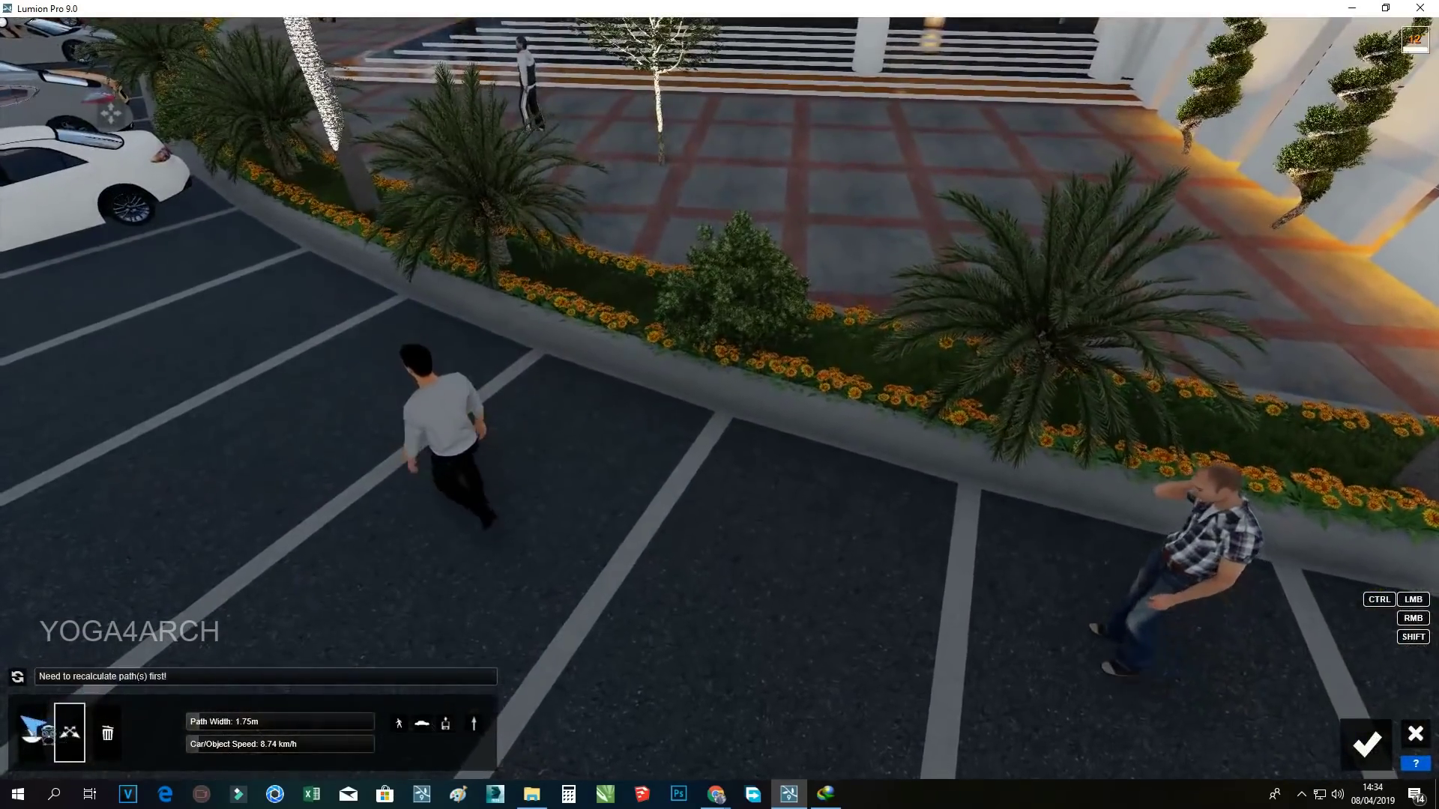
{"action": "left_click", "coordinate": [32, 727]}
{"action": "left_click", "coordinate": [250, 512]}
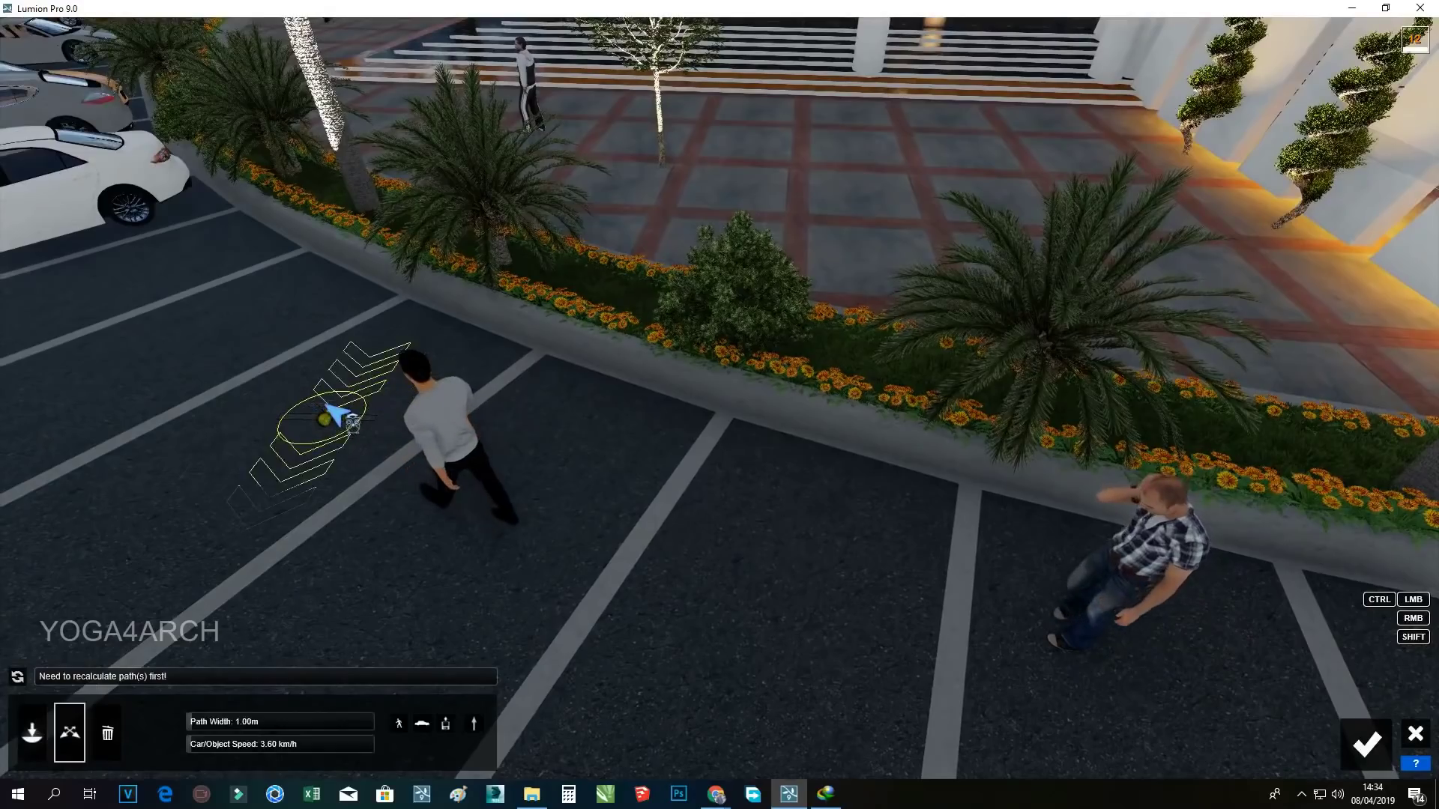
{"action": "left_click", "coordinate": [731, 640]}
{"action": "mouse_move", "coordinate": [688, 577]}
{"action": "right_mouse_down"}
{"action": "mouse_move", "coordinate": [832, 564]}
{"action": "mouse_move", "coordinate": [1035, 594]}
{"action": "right_mouse_up"}
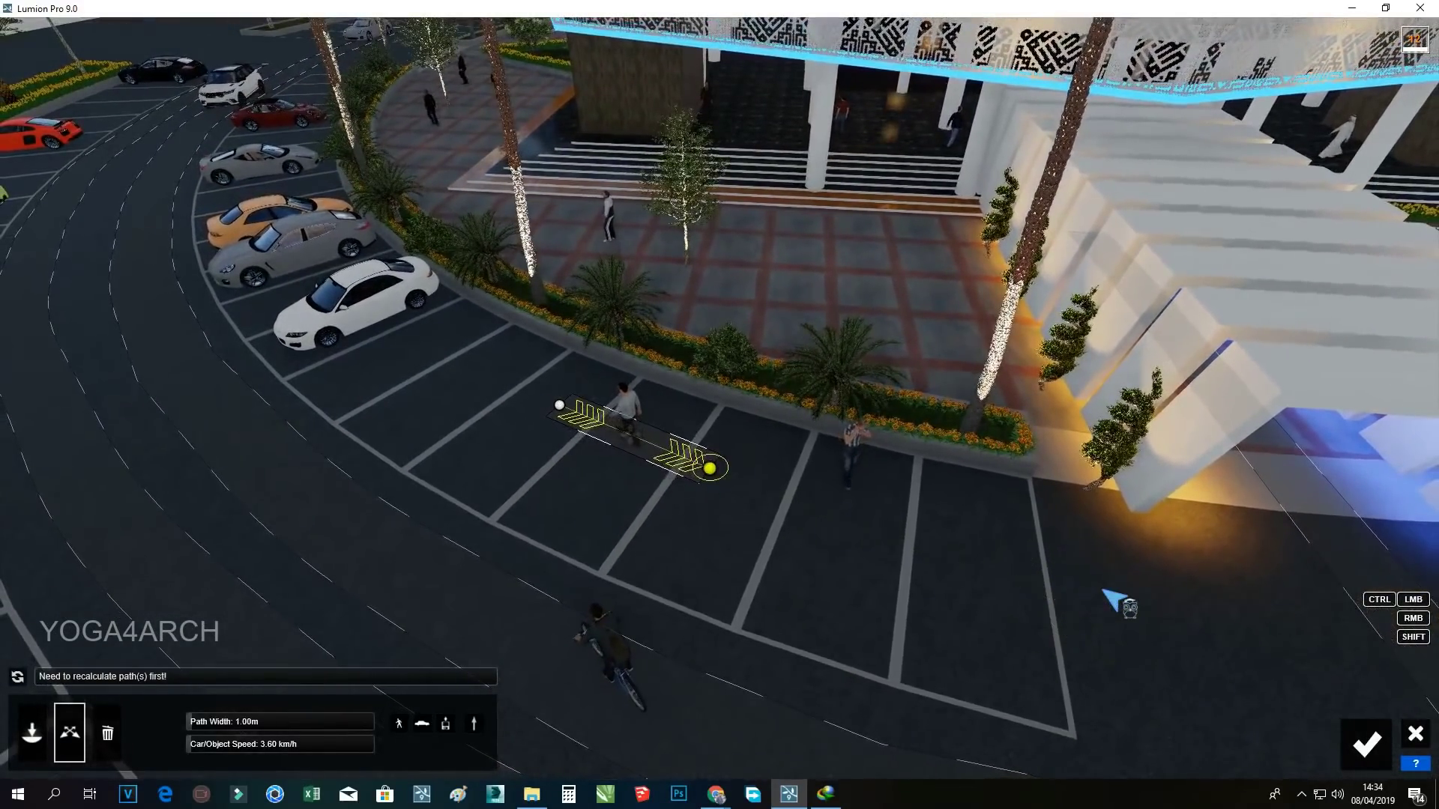
{"action": "left_click", "coordinate": [1129, 600]}
{"action": "mouse_move", "coordinate": [1064, 603]}
{"action": "right_mouse_down"}
{"action": "mouse_move", "coordinate": [986, 582]}
{"action": "mouse_move", "coordinate": [954, 453]}
{"action": "right_mouse_up"}
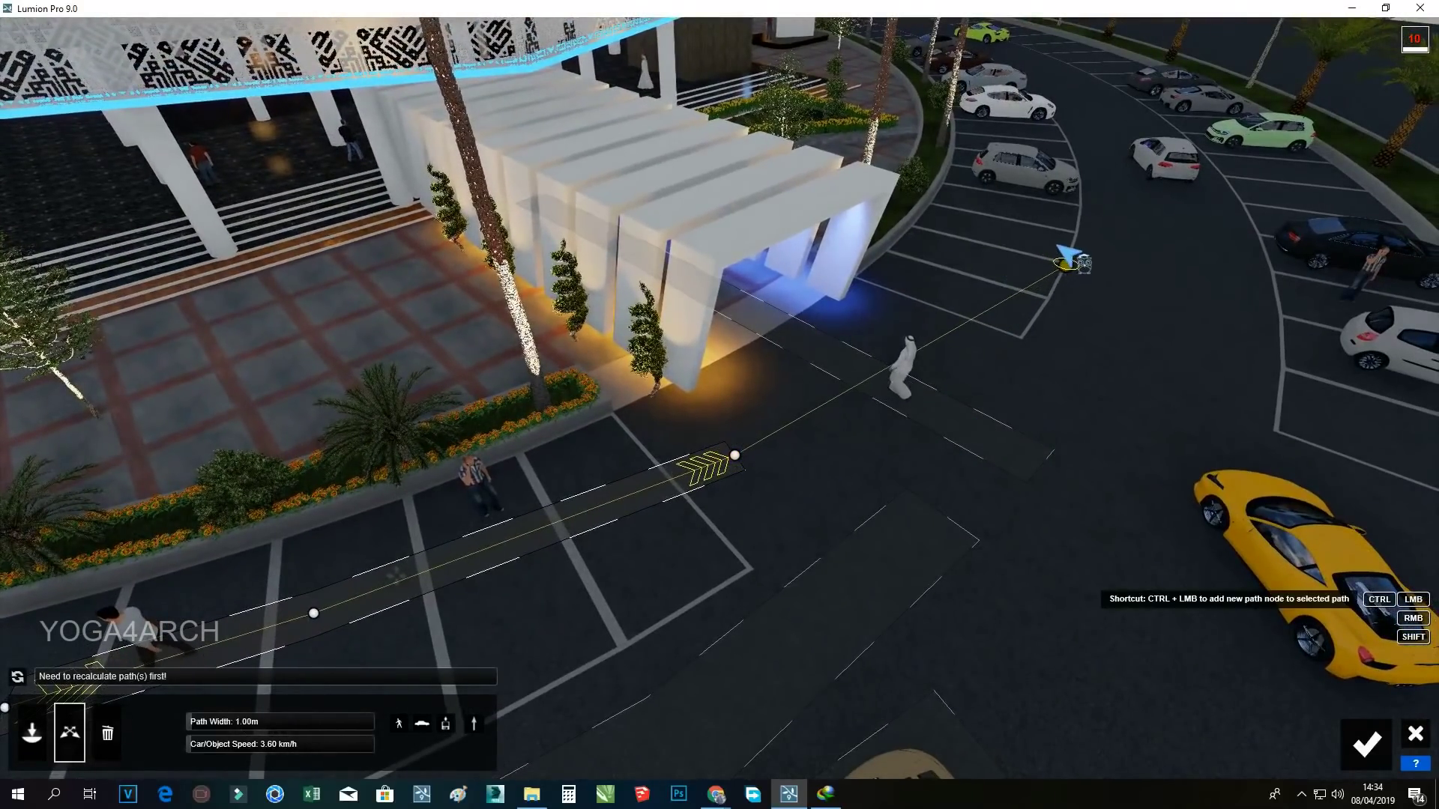
{"action": "left_click", "coordinate": [1361, 738]}
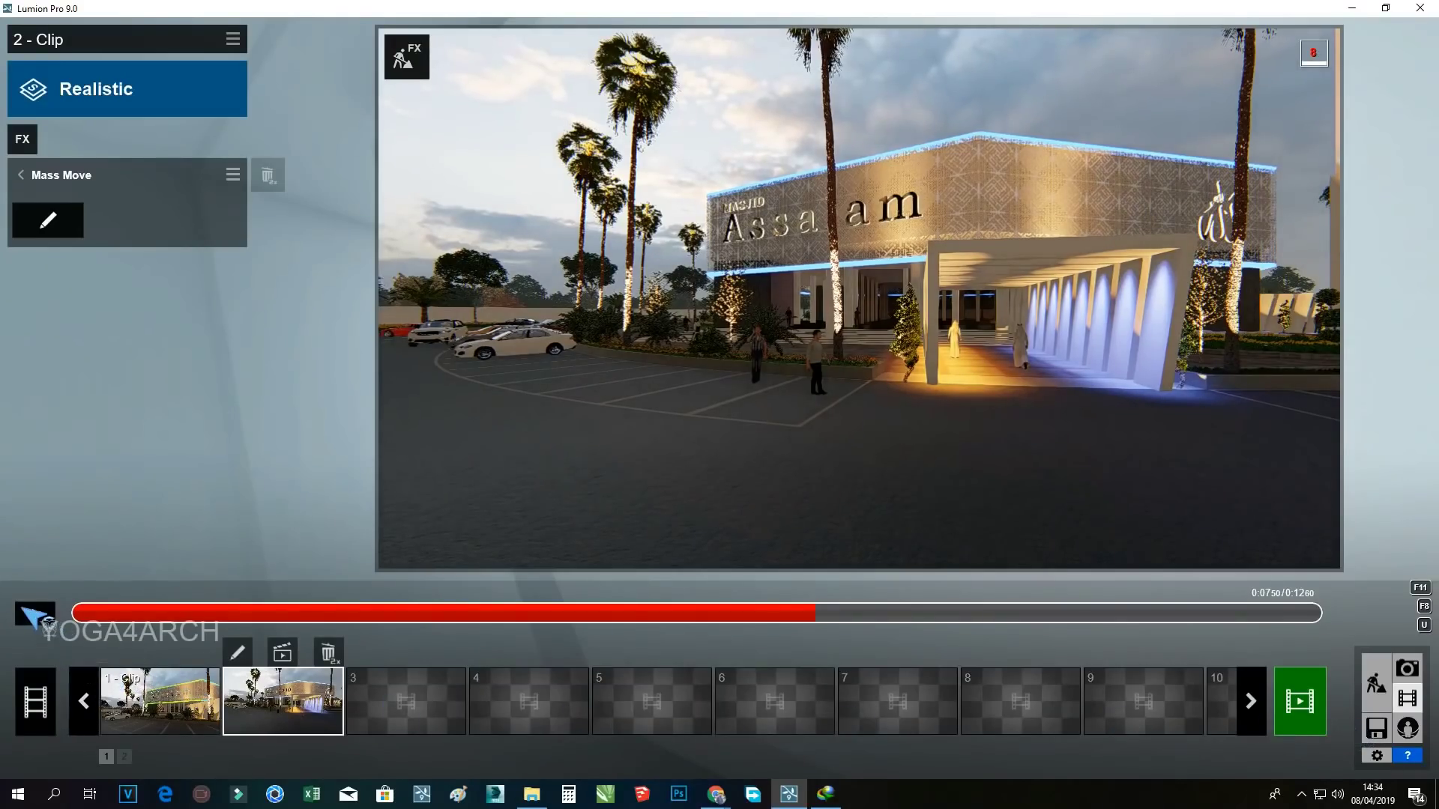
{"action": "left_click", "coordinate": [29, 611]}
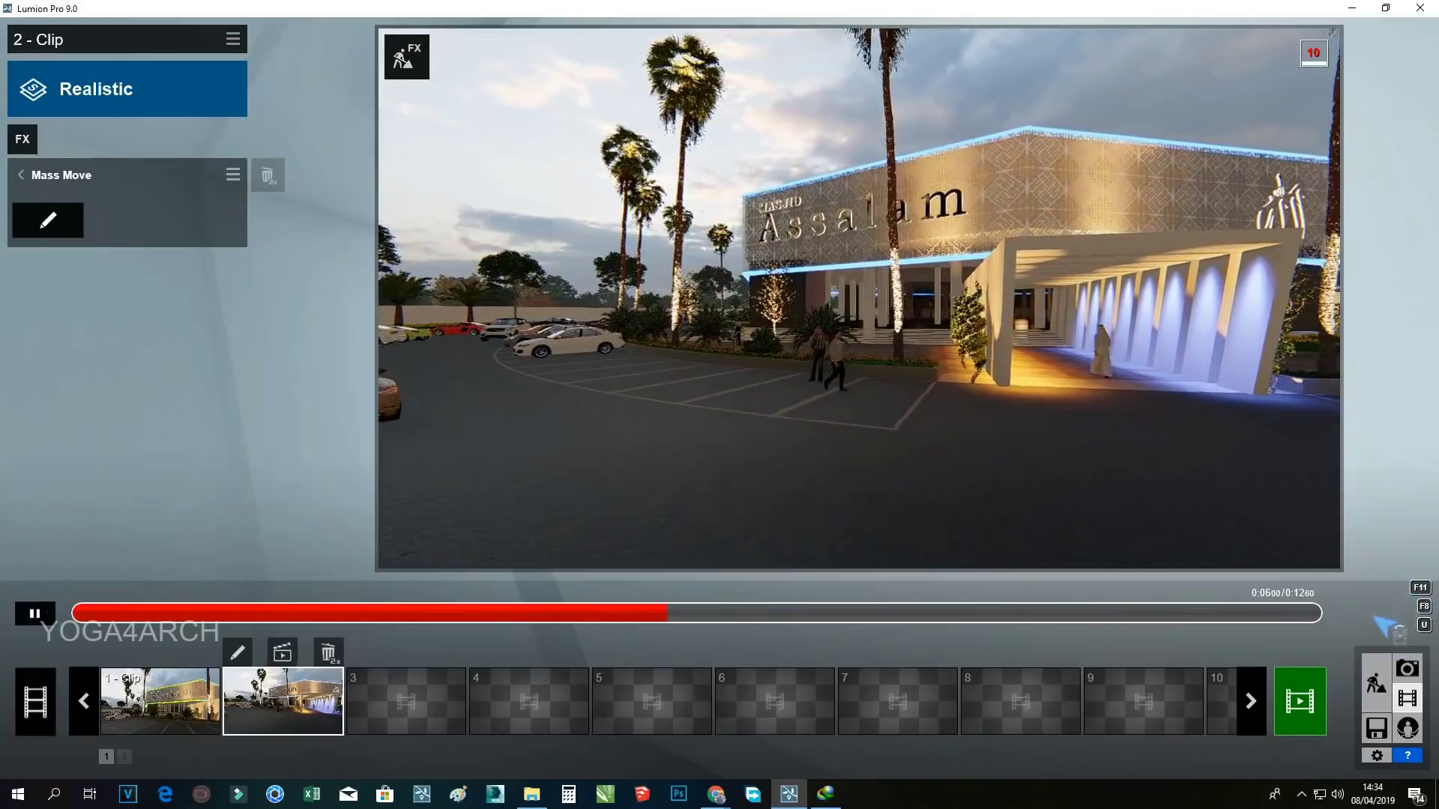
Among the Transport objects, shift the white sports car and grey car one bay left
{"action": "left_click", "coordinate": [1376, 682]}
{"action": "right_click_drag", "start_coordinate": [1156, 604], "coordinate": [1139, 571]}
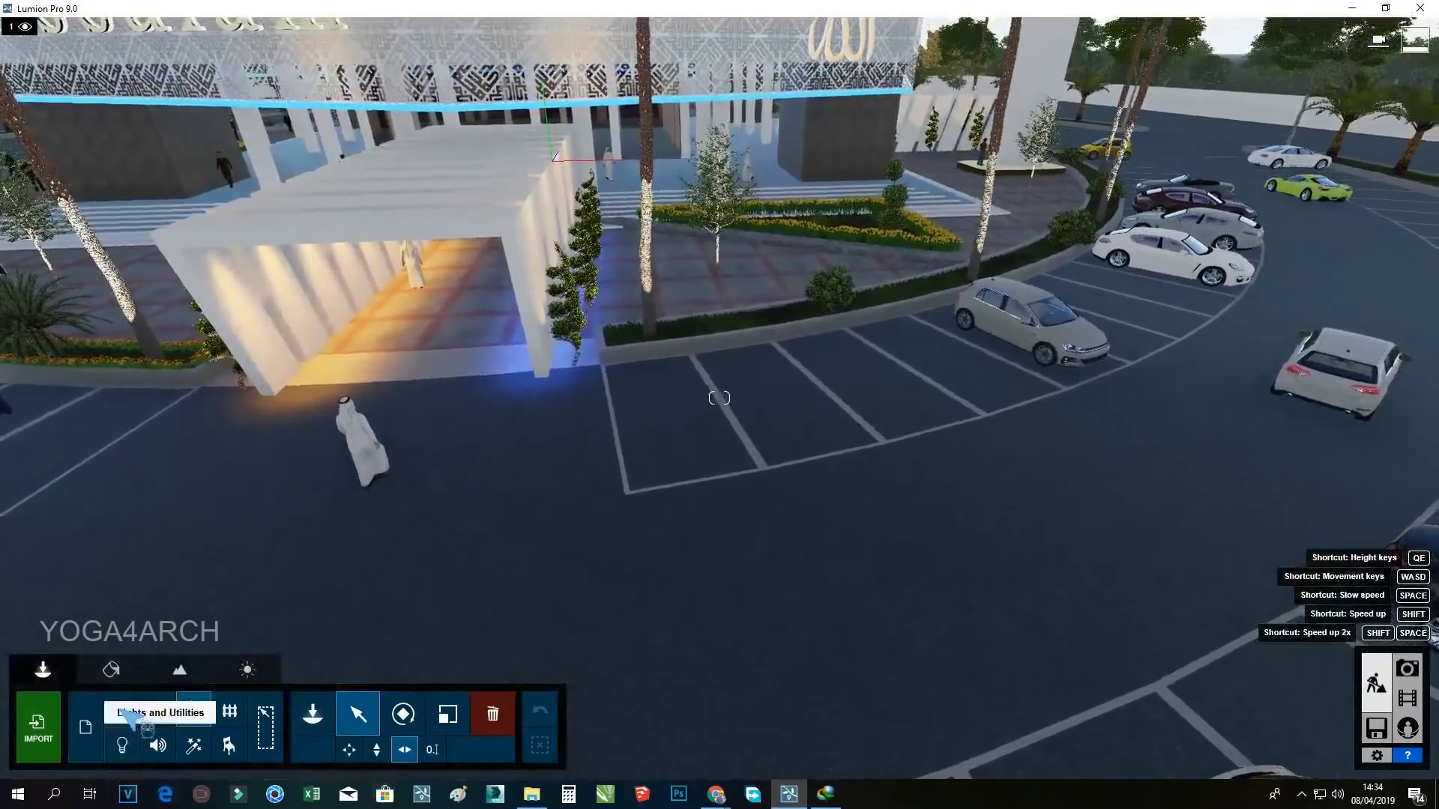
{"action": "left_click", "coordinate": [158, 709]}
{"action": "left_click", "coordinate": [997, 343]}
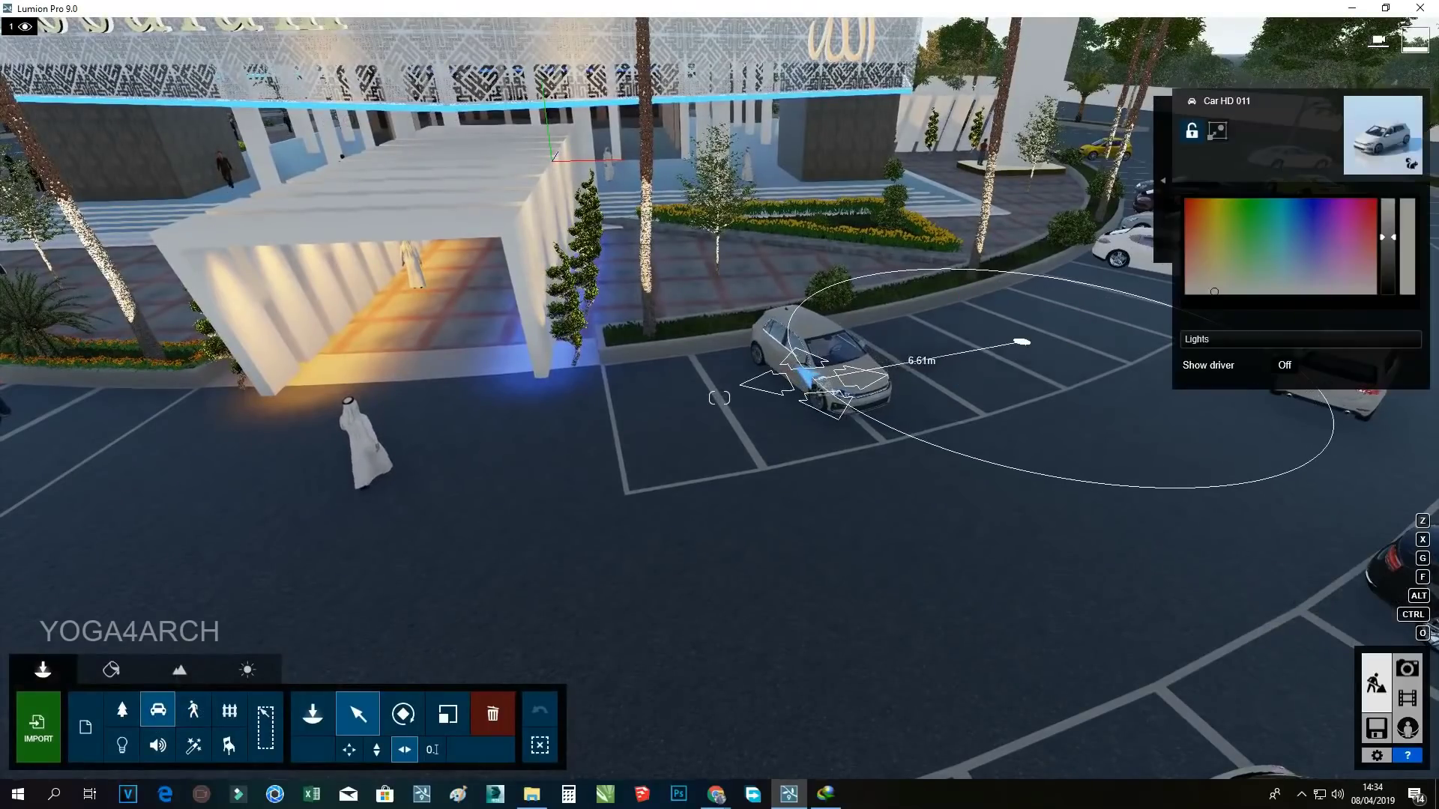
{"action": "right_click_drag", "start_coordinate": [720, 397], "coordinate": [720, 397]}
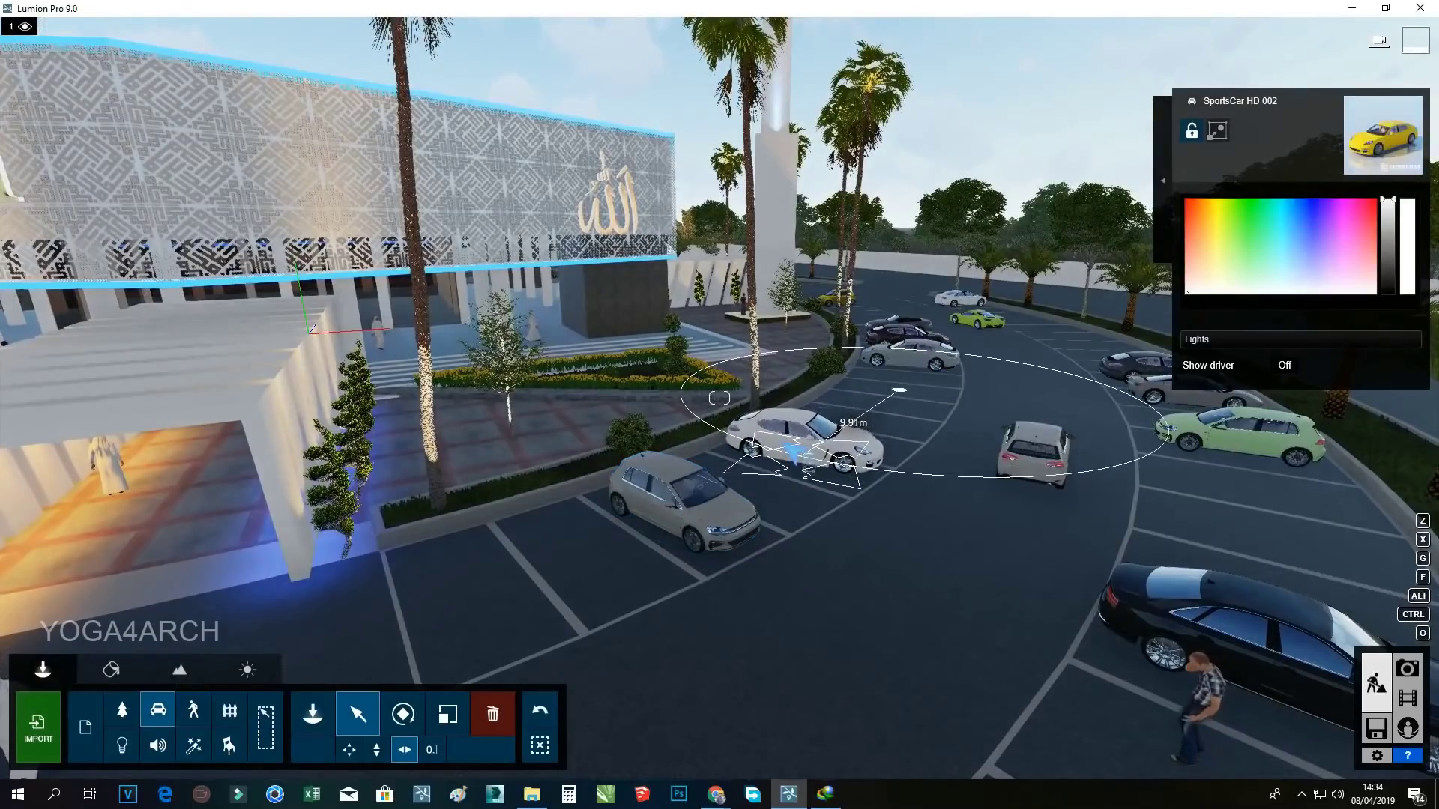
{"action": "left_click_drag", "start_coordinate": [793, 449], "coordinate": [786, 454]}
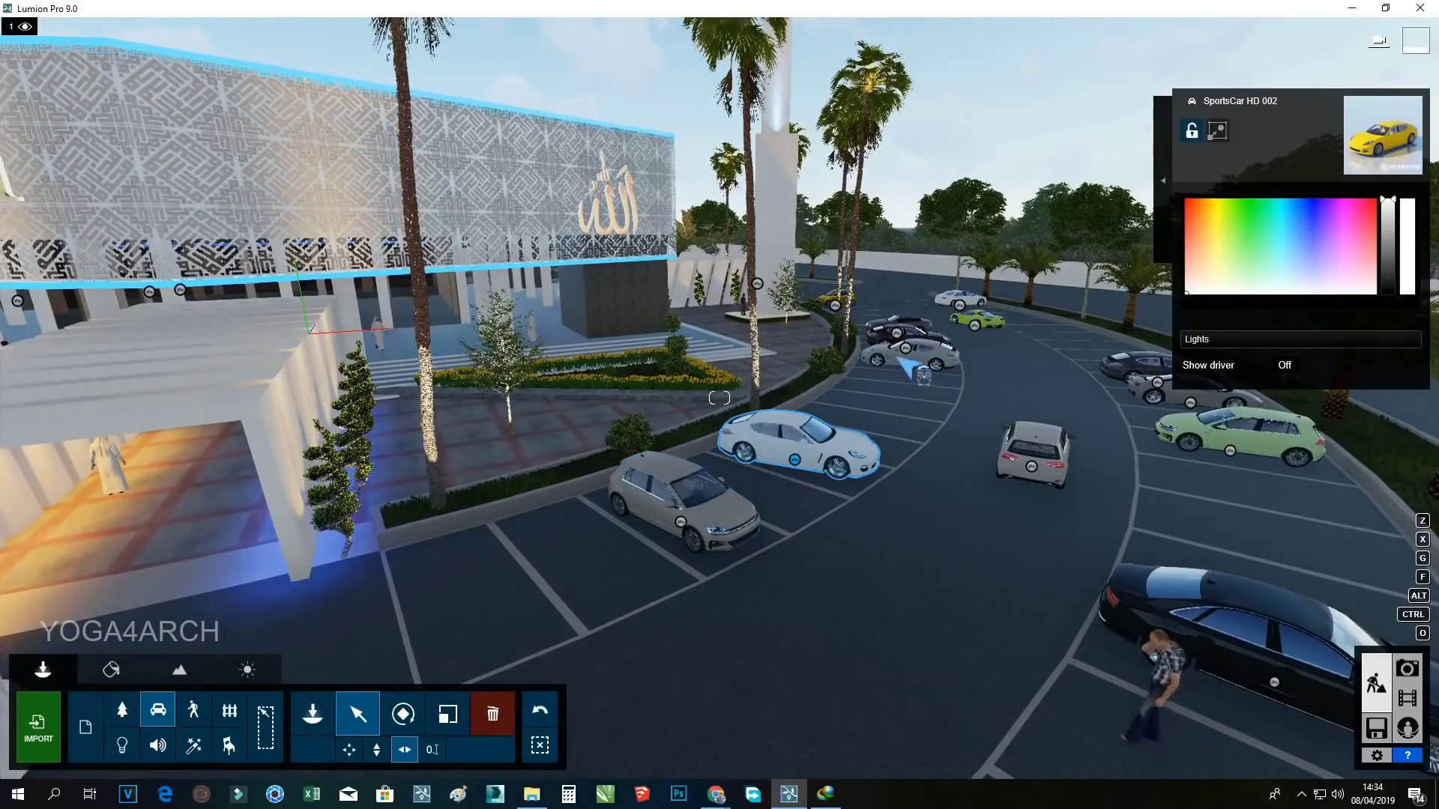
{"action": "right_click_drag", "start_coordinate": [908, 365], "coordinate": [720, 397]}
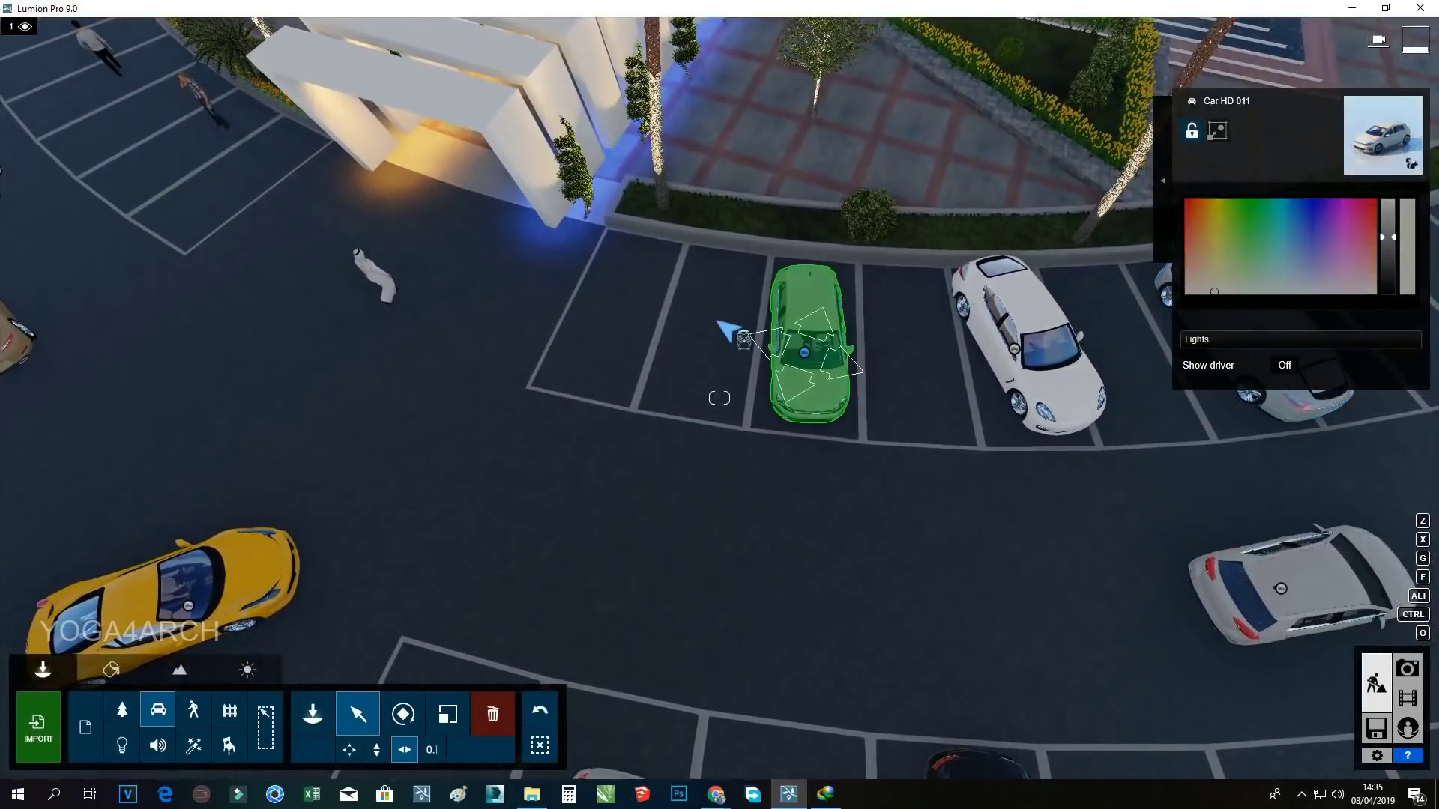
{"action": "left_click_drag", "start_coordinate": [786, 324], "coordinate": [708, 322]}
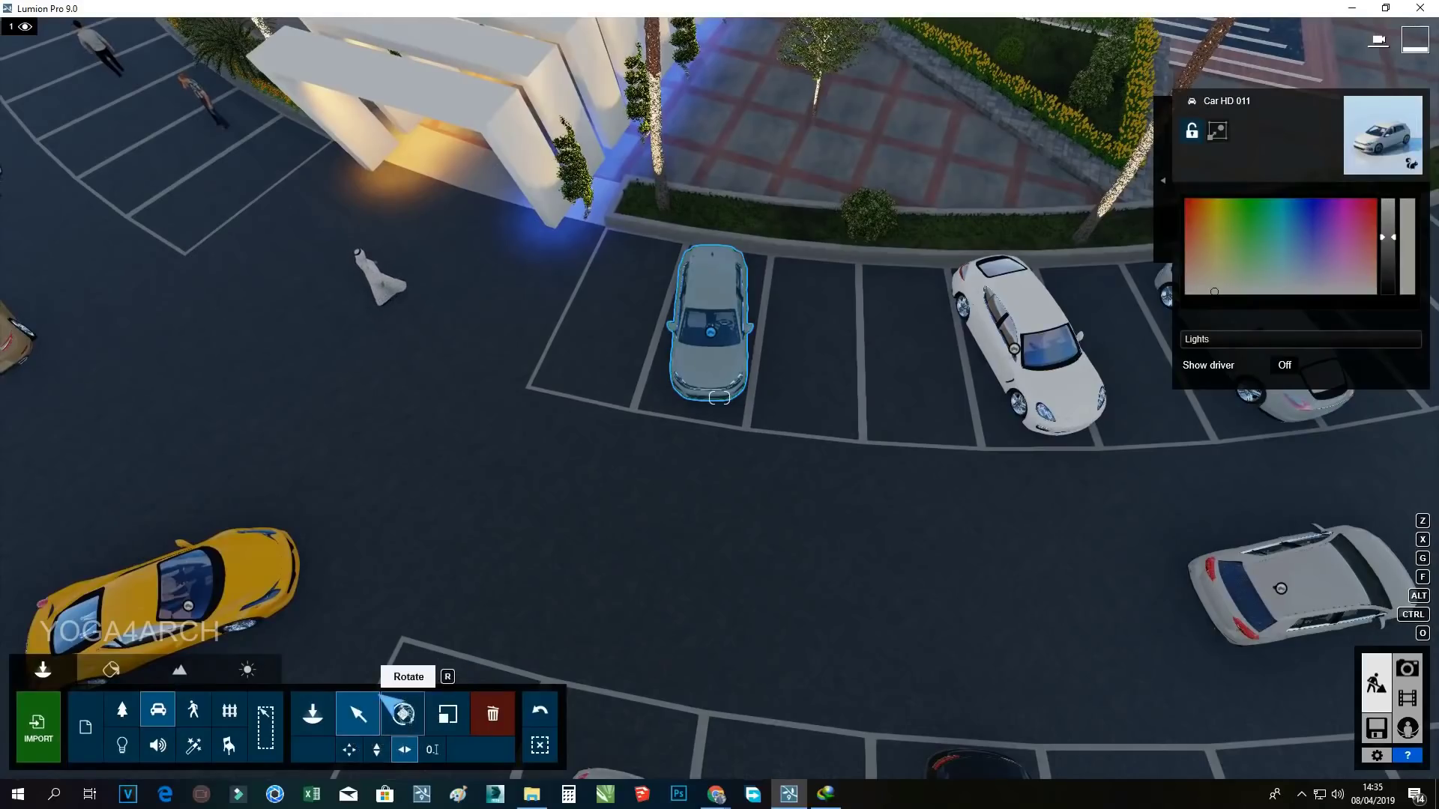
Rotate the sports car and the middle car to sit straight in their bays
{"action": "left_click", "coordinate": [402, 713]}
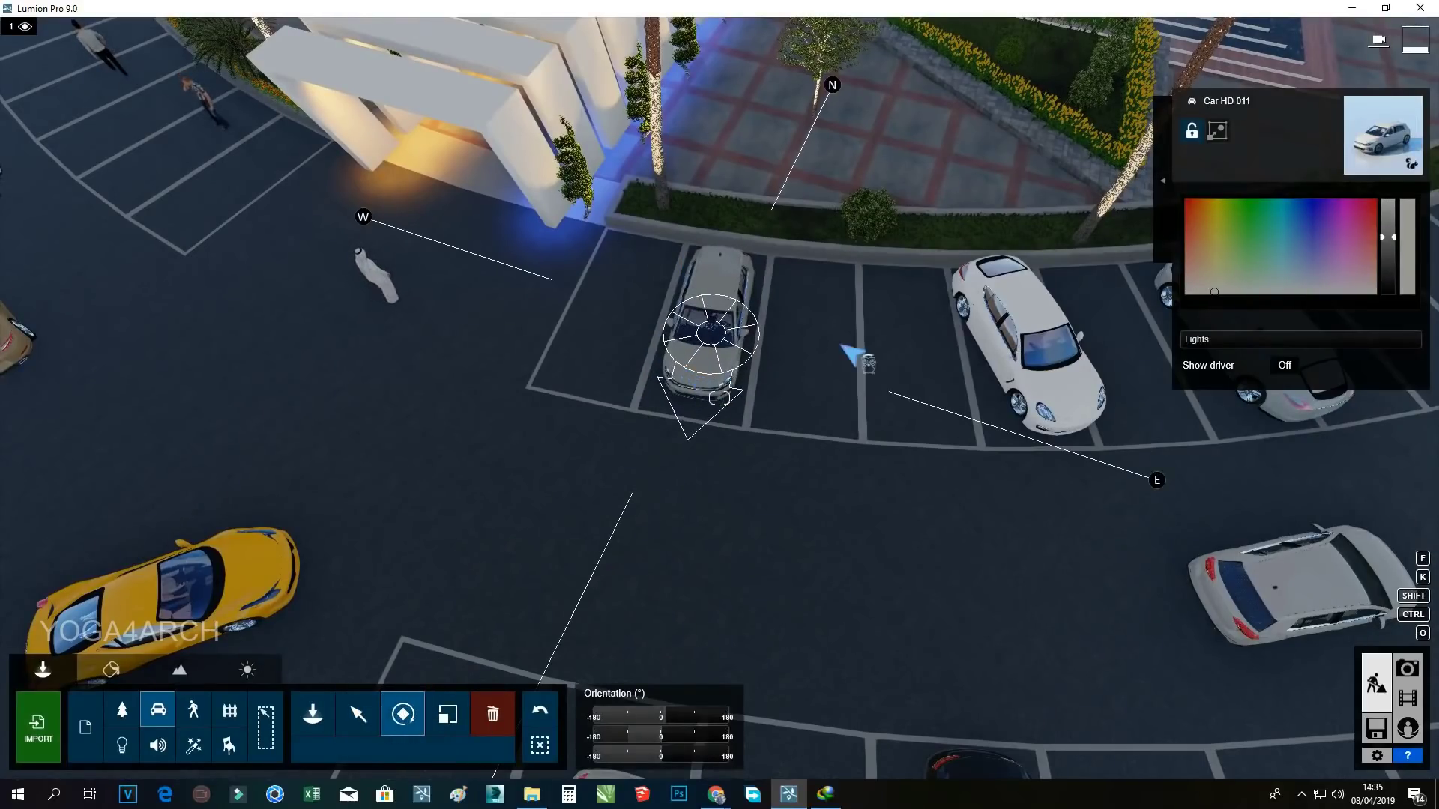
{"action": "left_click_drag", "start_coordinate": [997, 334], "coordinate": [1032, 392]}
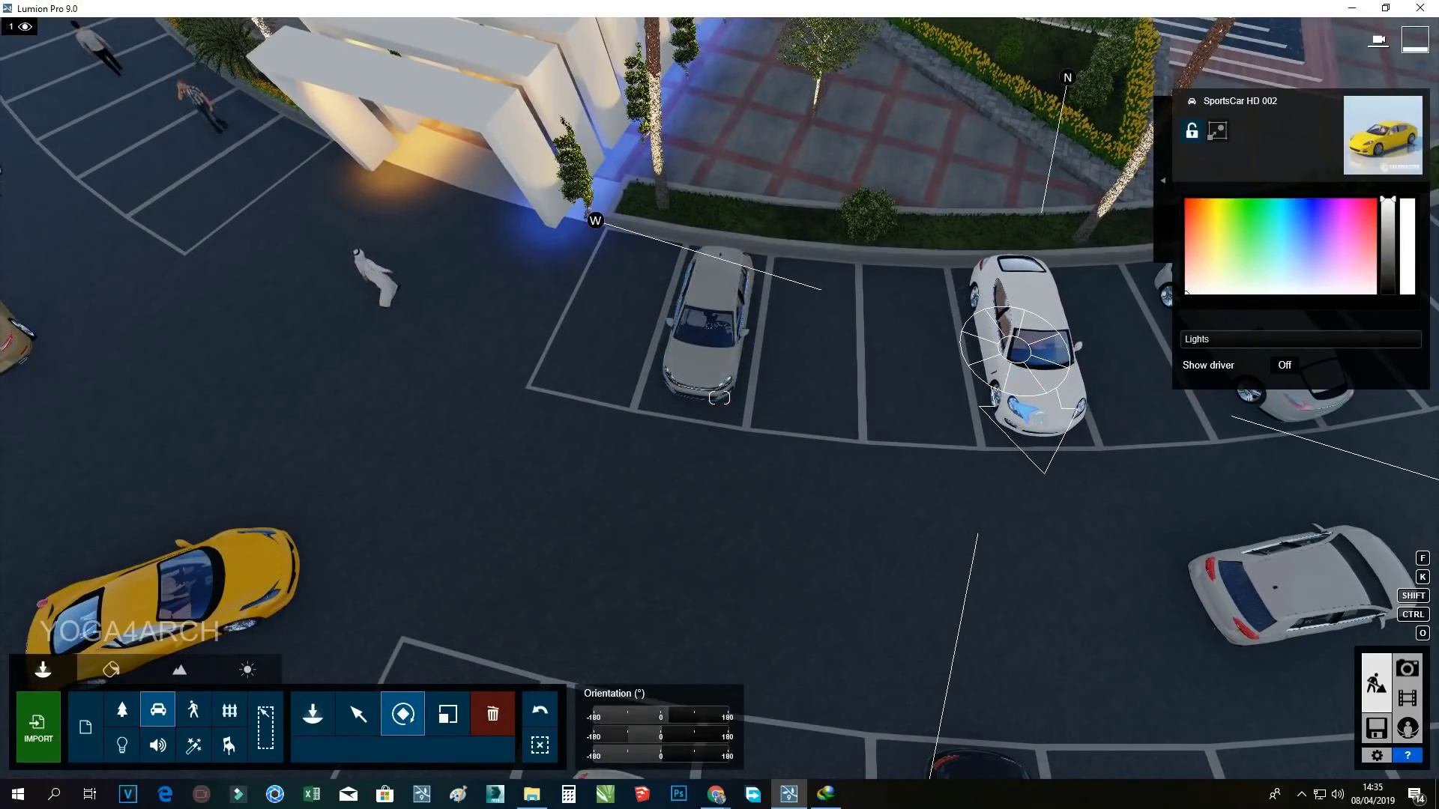
{"action": "right_click_drag", "start_coordinate": [993, 408], "coordinate": [757, 423]}
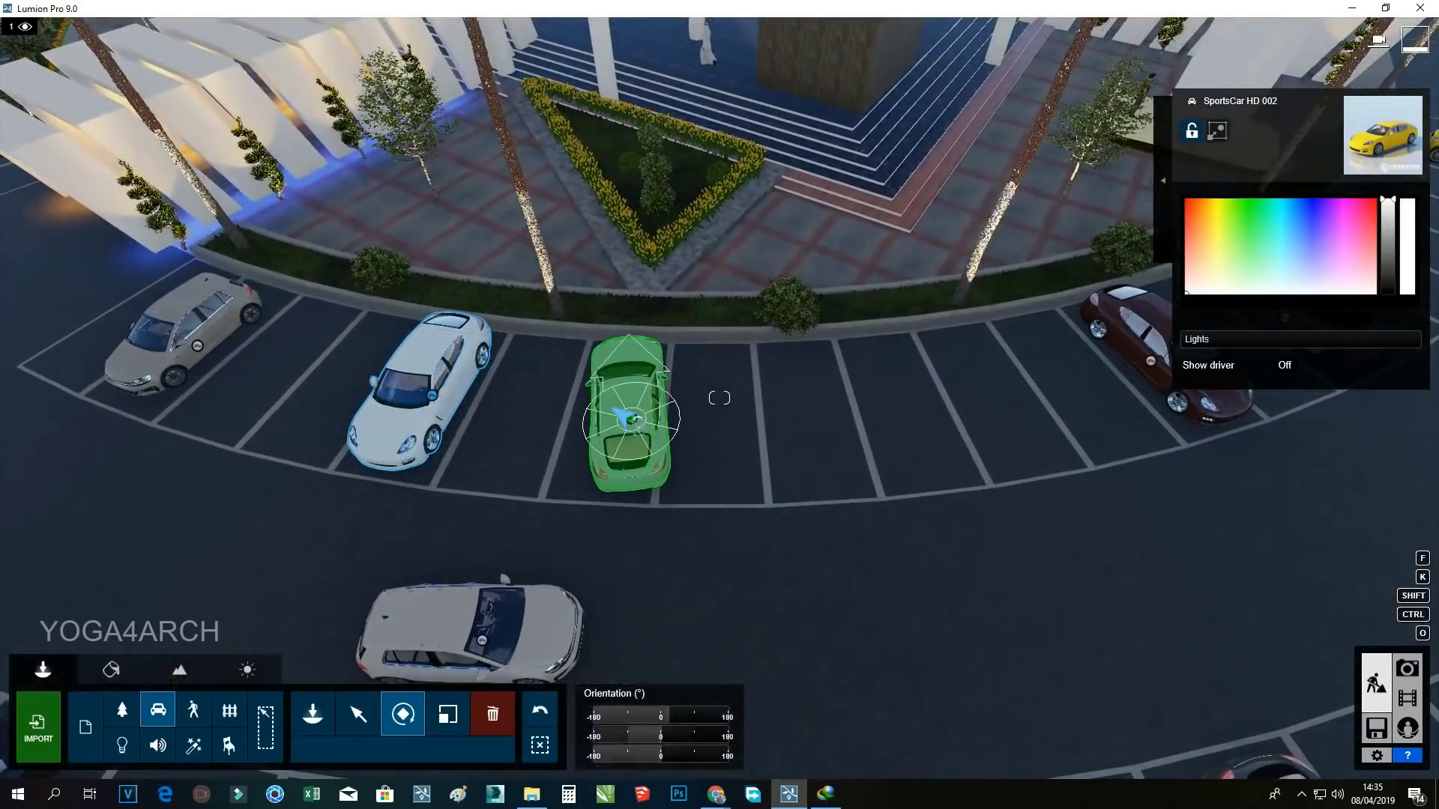
{"action": "left_click_drag", "start_coordinate": [633, 412], "coordinate": [640, 330]}
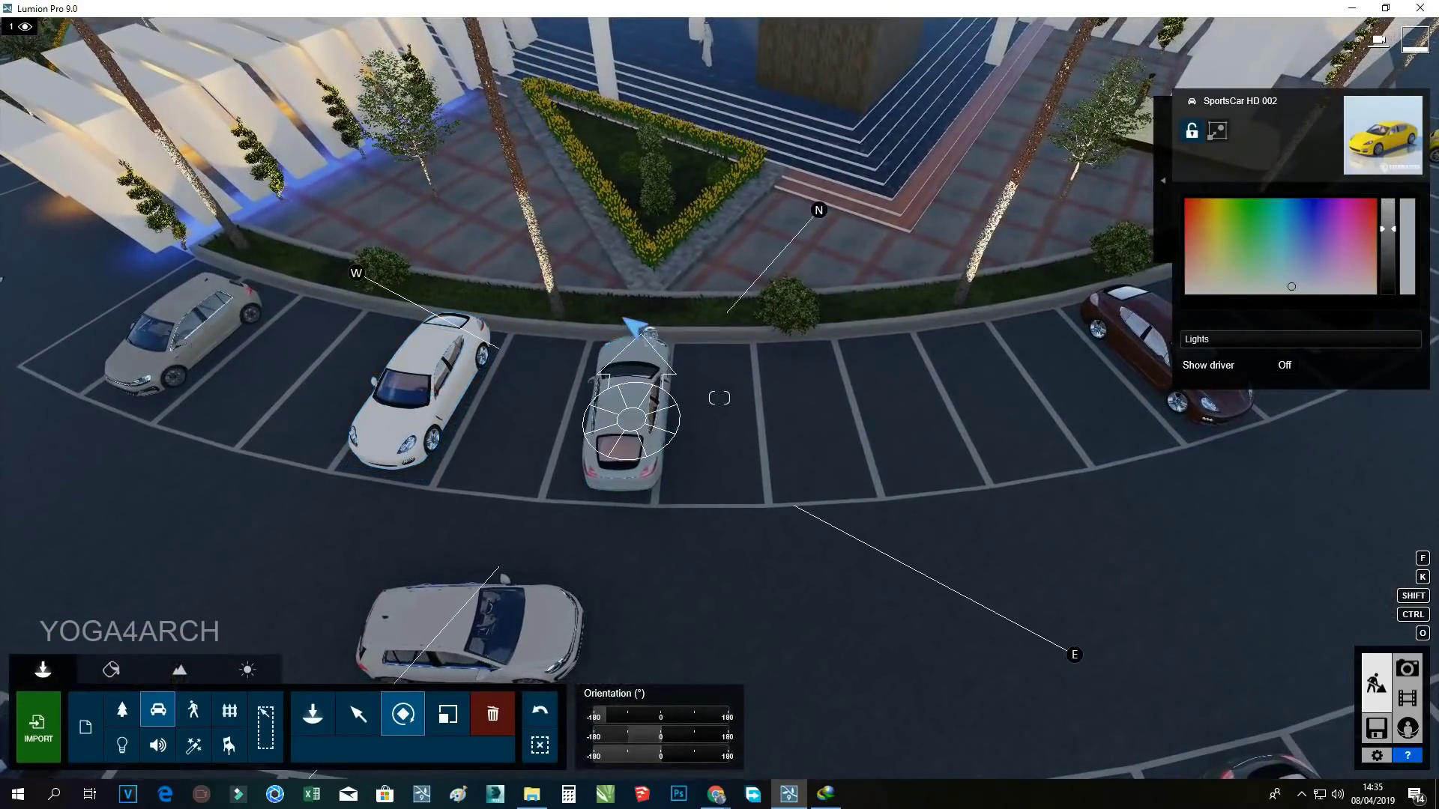
{"action": "left_click", "coordinate": [358, 713]}
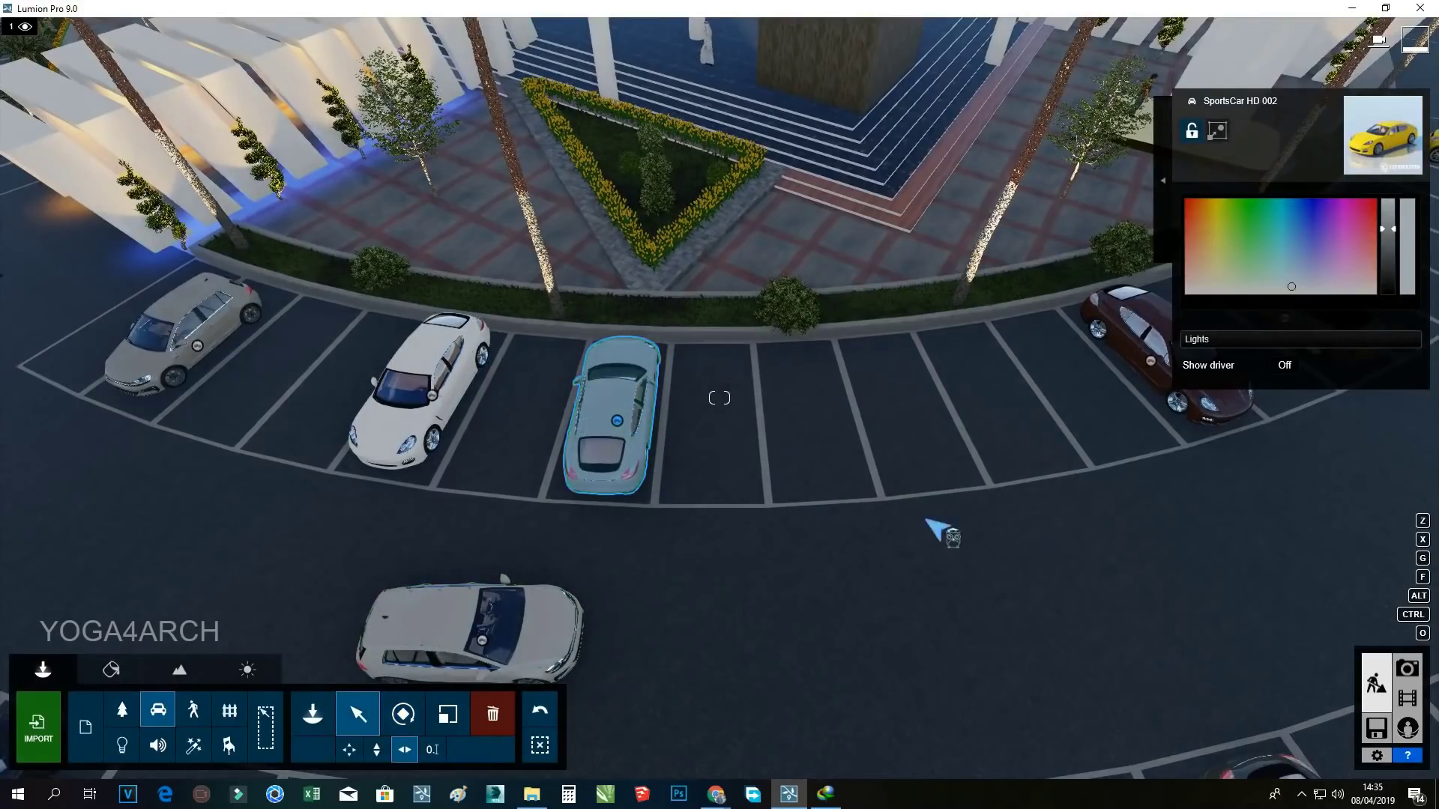
{"action": "right_click_drag", "start_coordinate": [1019, 605], "coordinate": [810, 532]}
{"action": "key", "text": "w"}
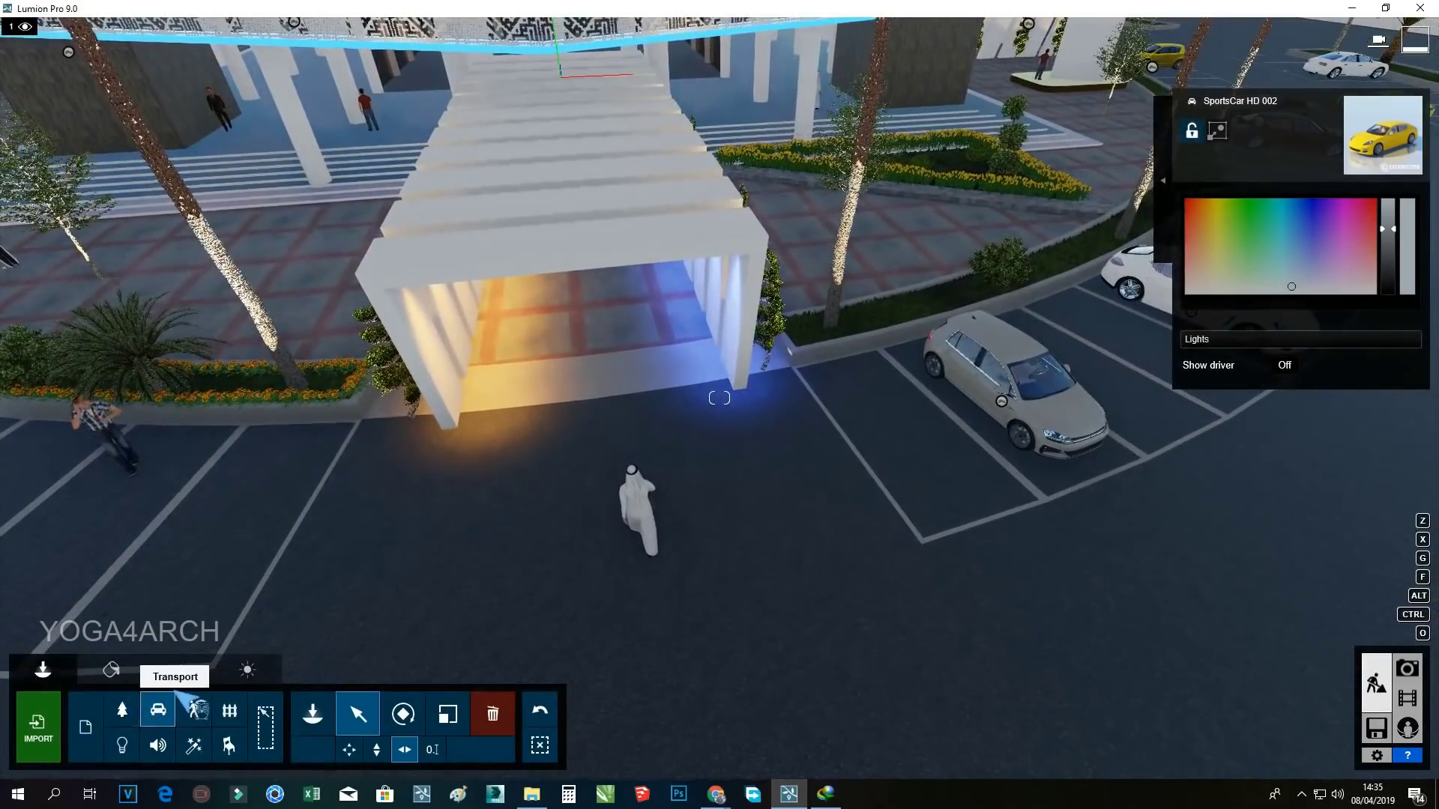
Pick a standing man from the People library and rotate him to face a new direction
{"action": "left_click", "coordinate": [196, 708]}
{"action": "mouse_move", "coordinate": [146, 349]}
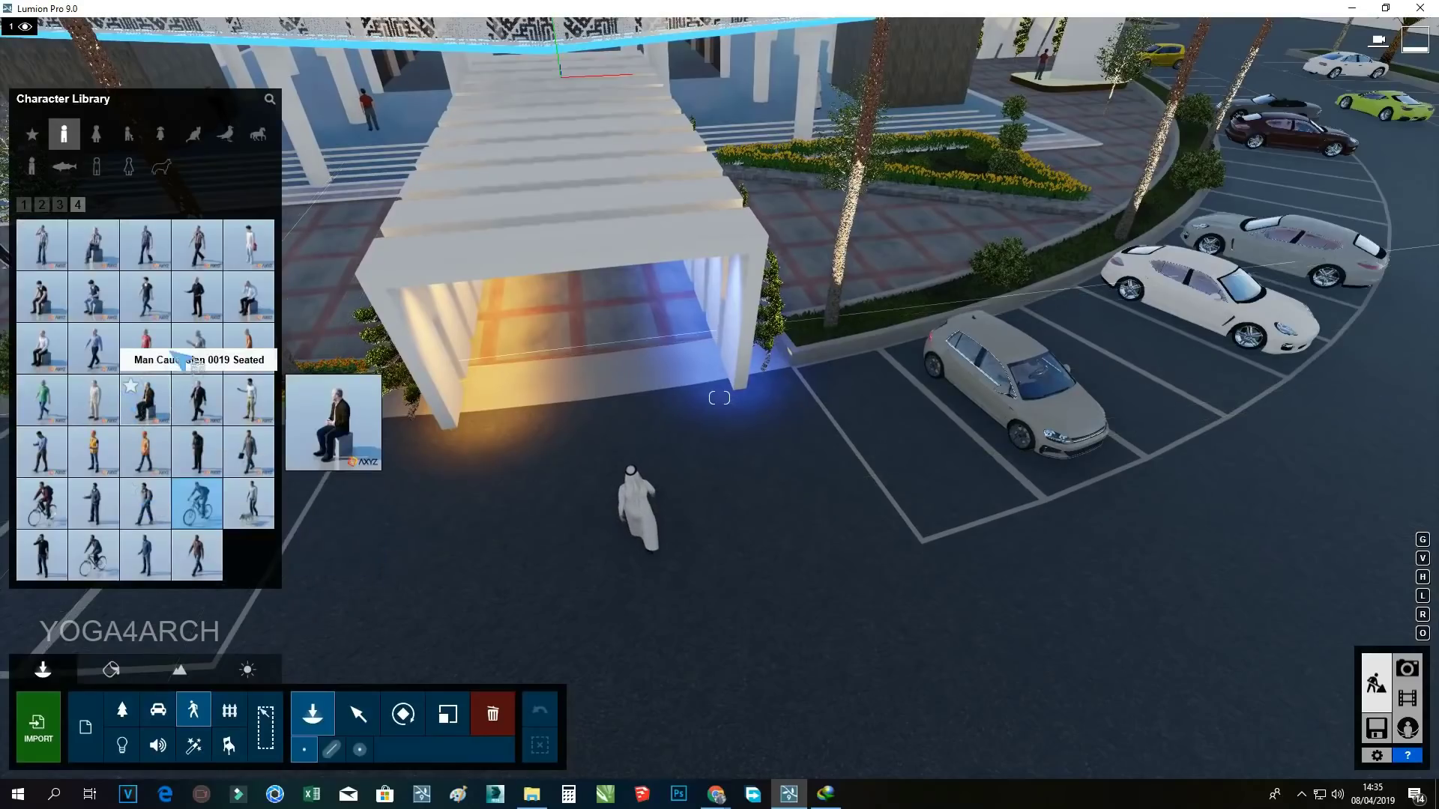
{"action": "left_click", "coordinate": [176, 294]}
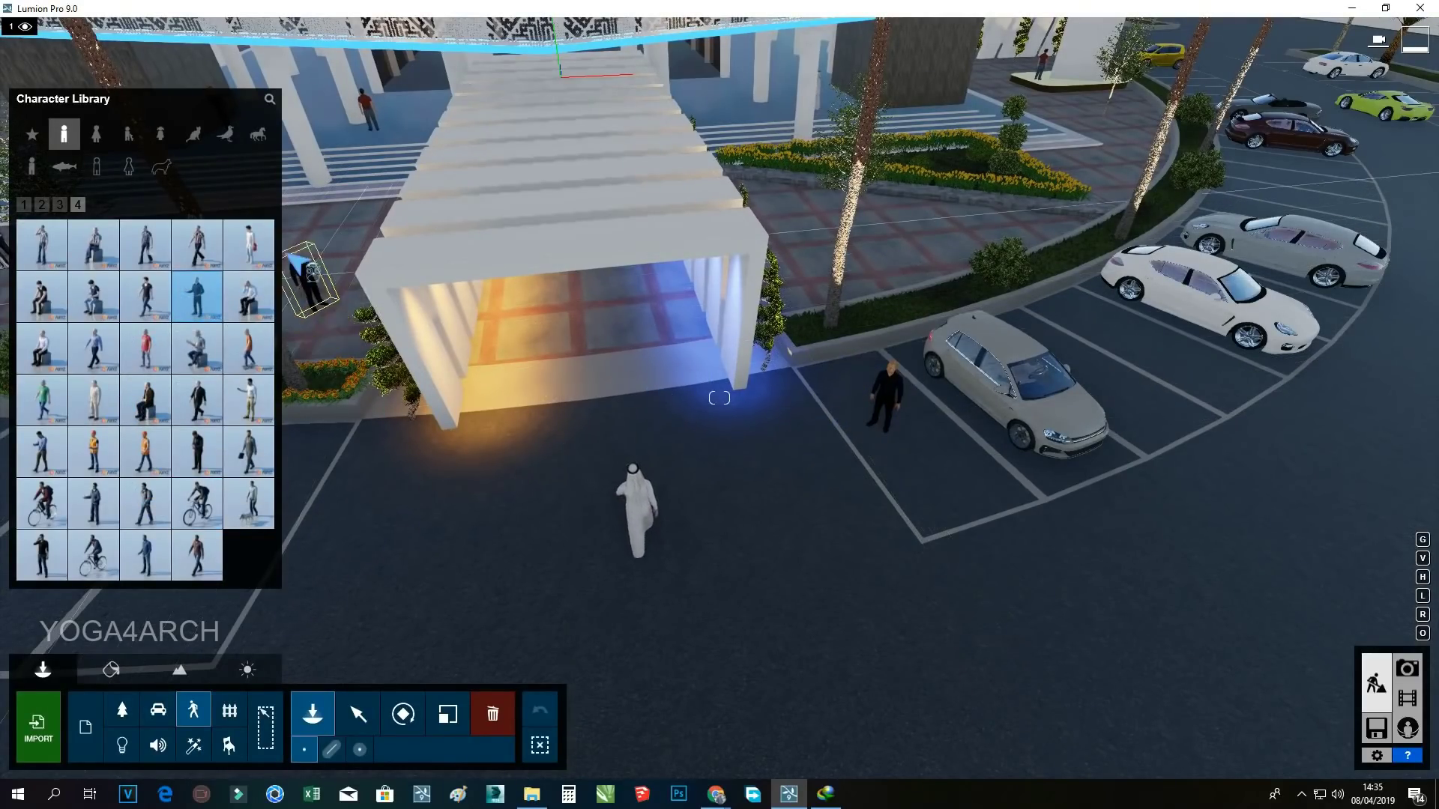
{"action": "left_click", "coordinate": [94, 503]}
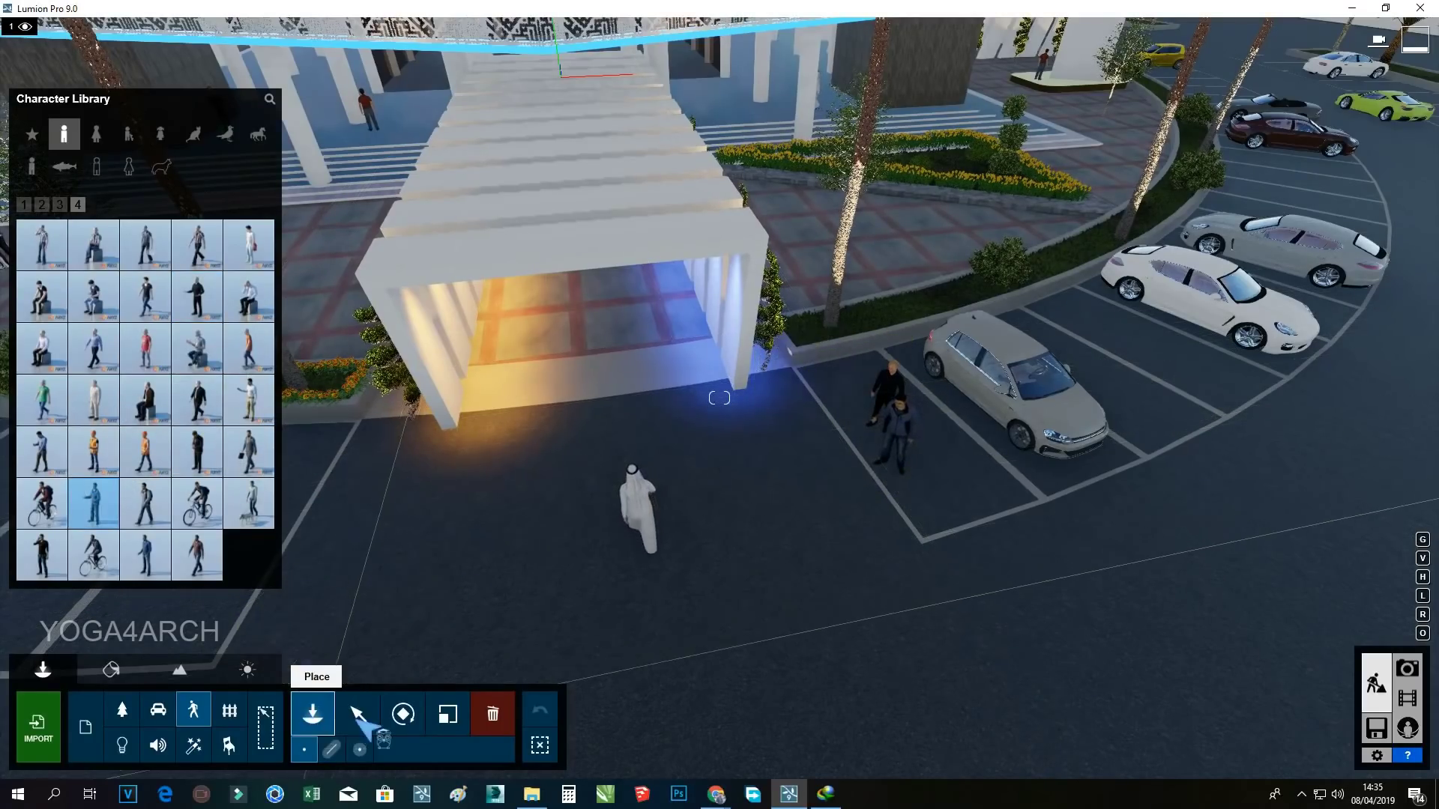
{"action": "left_click", "coordinate": [402, 715]}
{"action": "left_click_drag", "start_coordinate": [872, 454], "coordinate": [867, 410]}
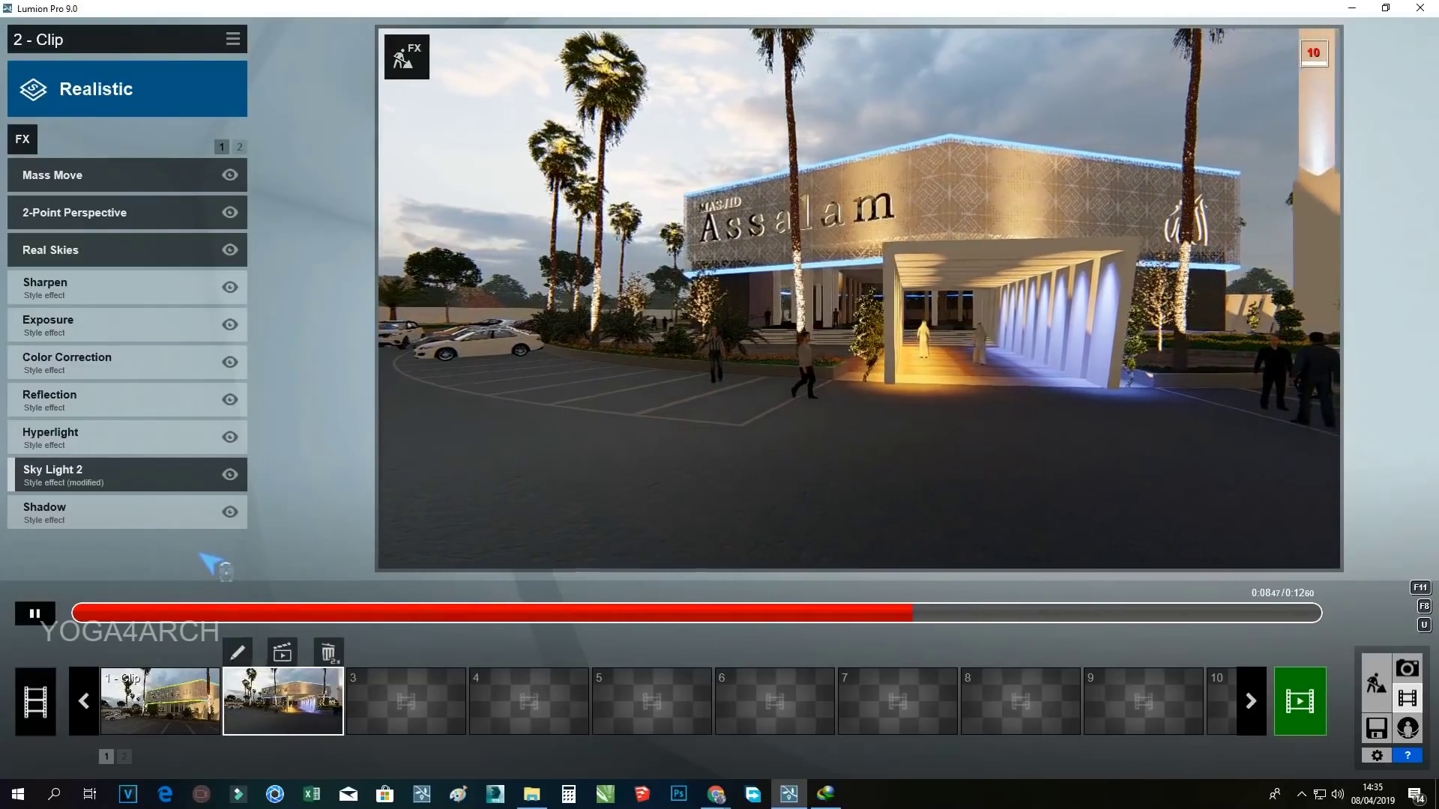
Stop the preview and move the man by the parked car about 1.54 m left
{"action": "left_click", "coordinate": [39, 599]}
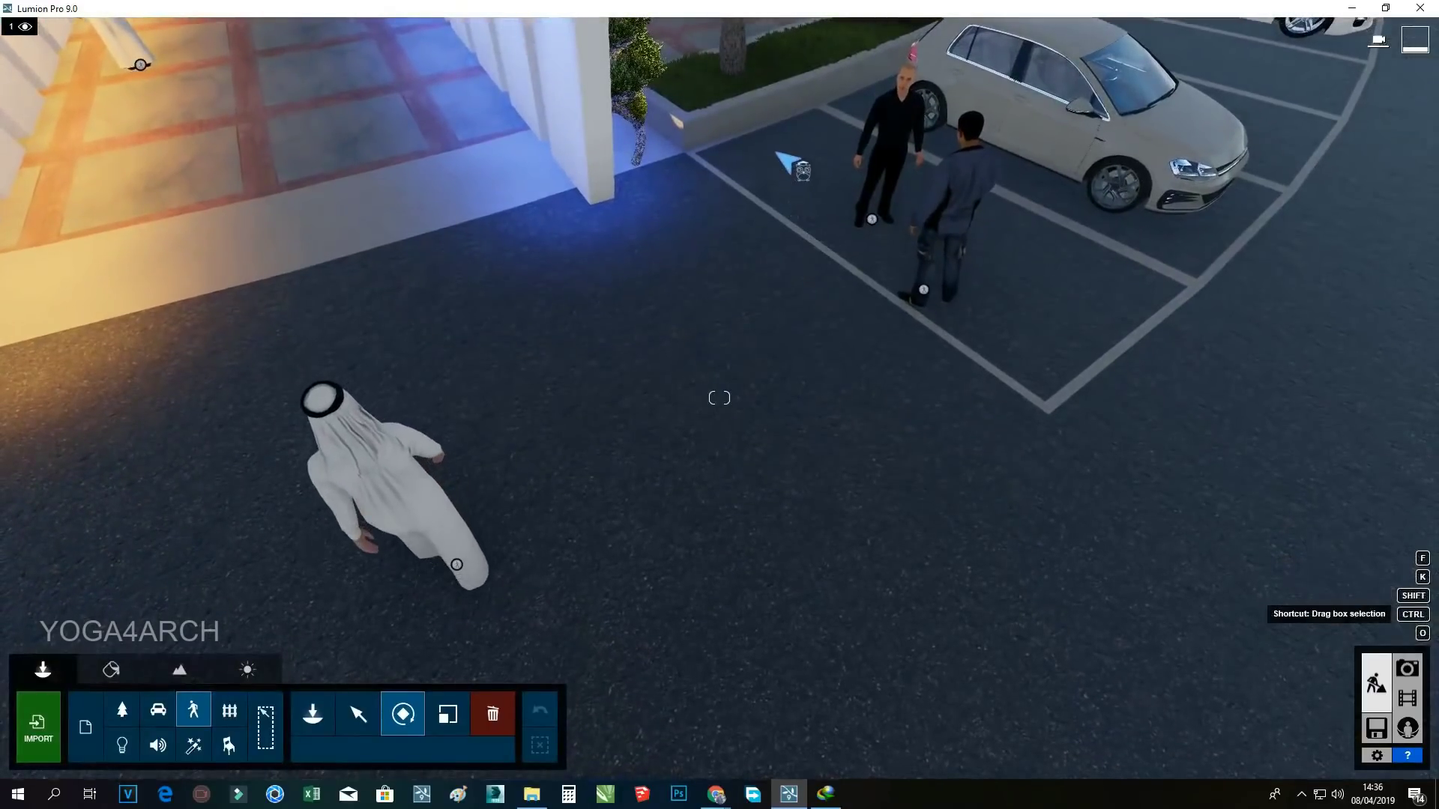
{"action": "left_click_drag", "start_coordinate": [790, 160], "coordinate": [954, 305], "text": "ctrl"}
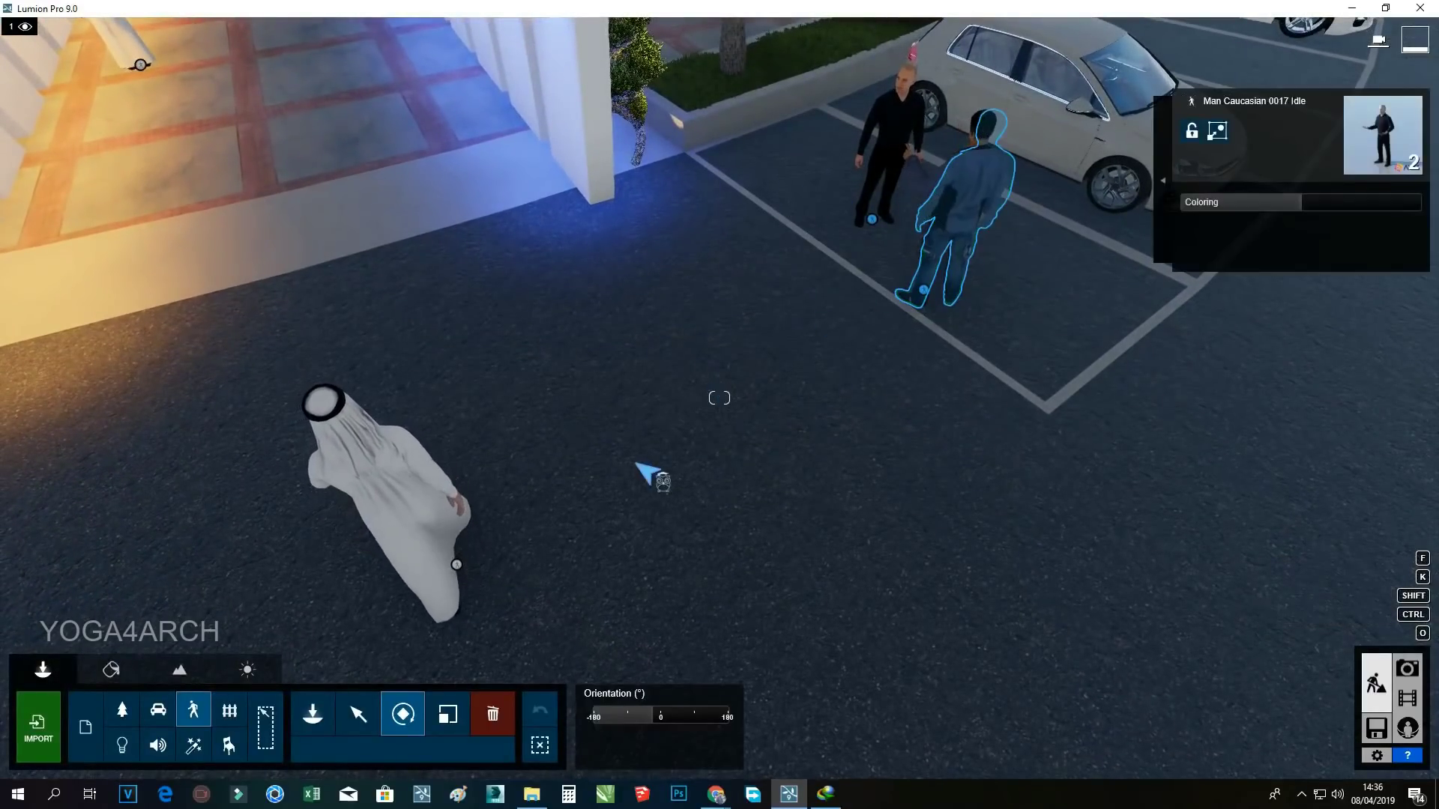
{"action": "left_click", "coordinate": [359, 712]}
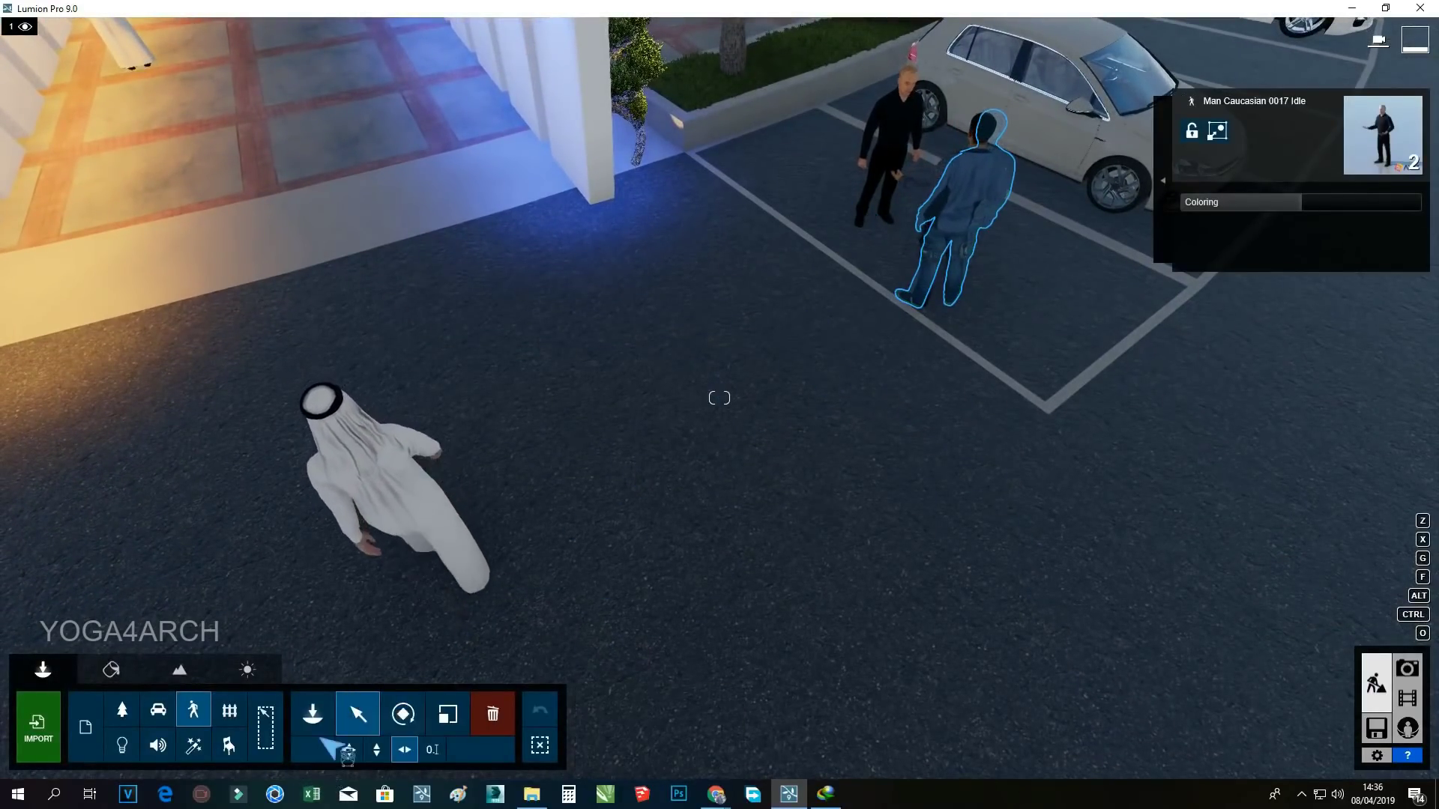
{"action": "left_click", "coordinate": [349, 747]}
{"action": "left_click_drag", "start_coordinate": [923, 290], "coordinate": [661, 314]}
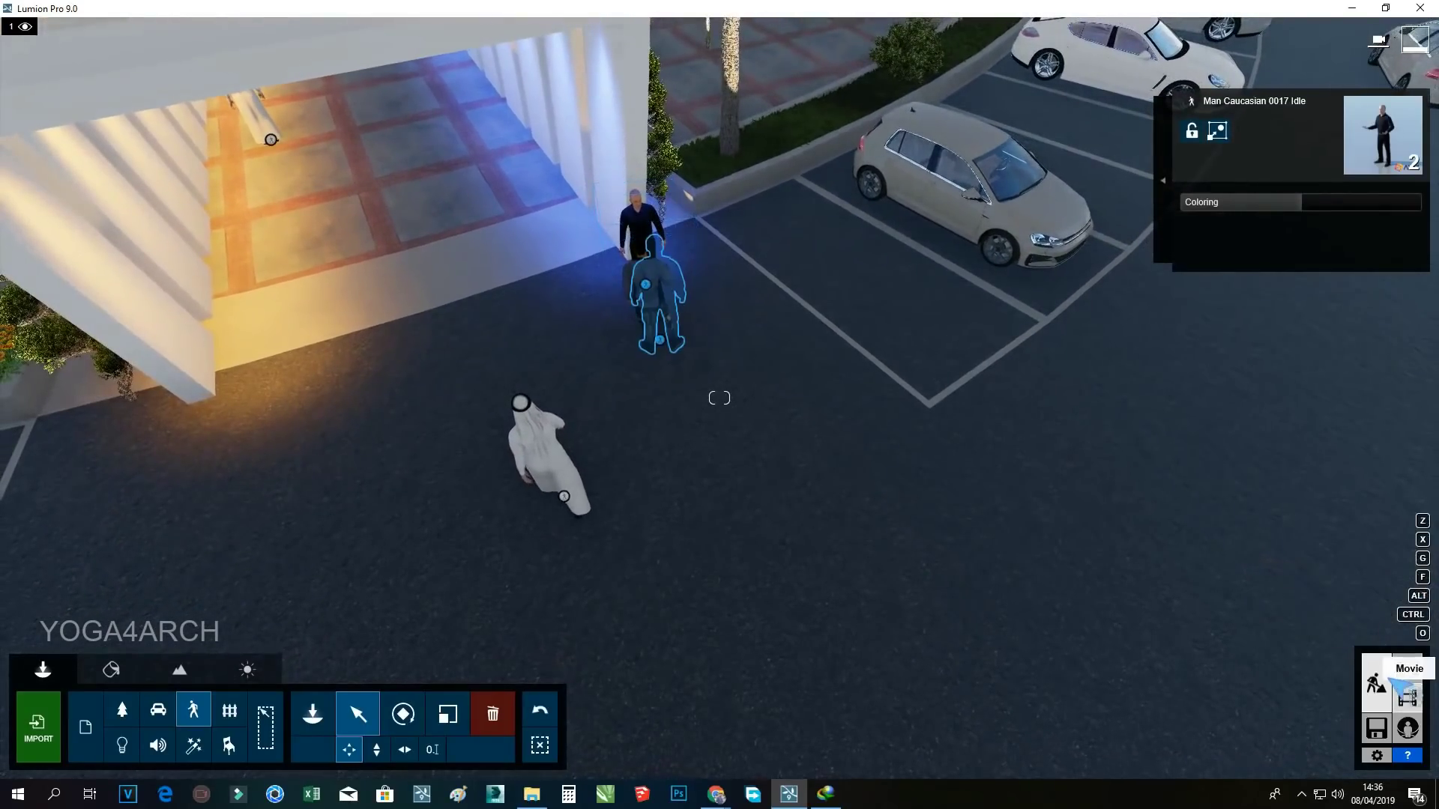
Return to 2 - Clip and scrub the timeline through to its end
{"action": "left_click", "coordinate": [1407, 698]}
{"action": "mouse_move", "coordinate": [47, 600]}
{"action": "left_mouse_down"}
{"action": "mouse_move", "coordinate": [1278, 610]}
{"action": "mouse_move", "coordinate": [165, 603]}
{"action": "left_mouse_up"}
{"action": "left_click_drag", "start_coordinate": [652, 611], "coordinate": [1319, 611]}
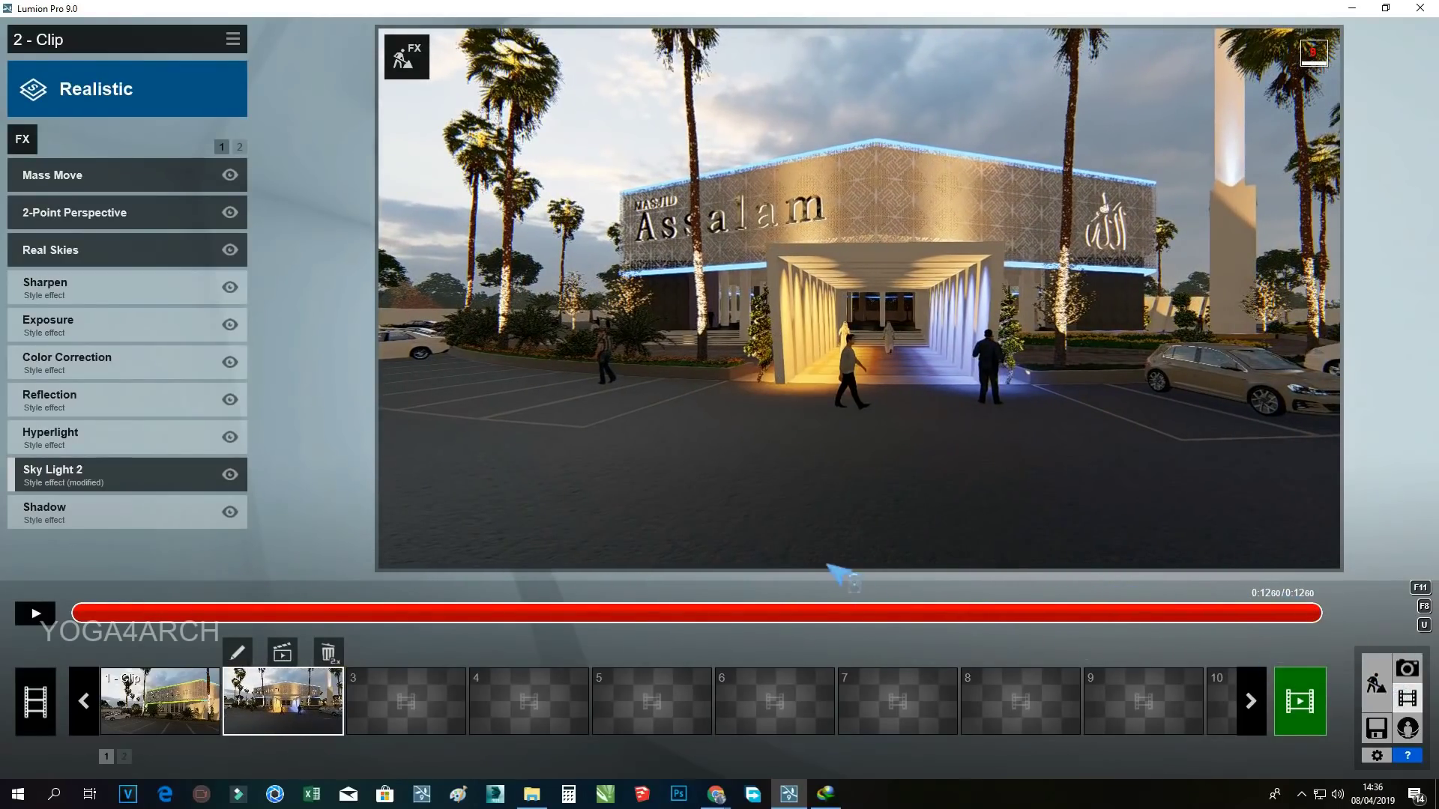
Place Seagull 001 Flying birds from People and Animals > Birds and select them together
{"action": "left_click", "coordinate": [1367, 682]}
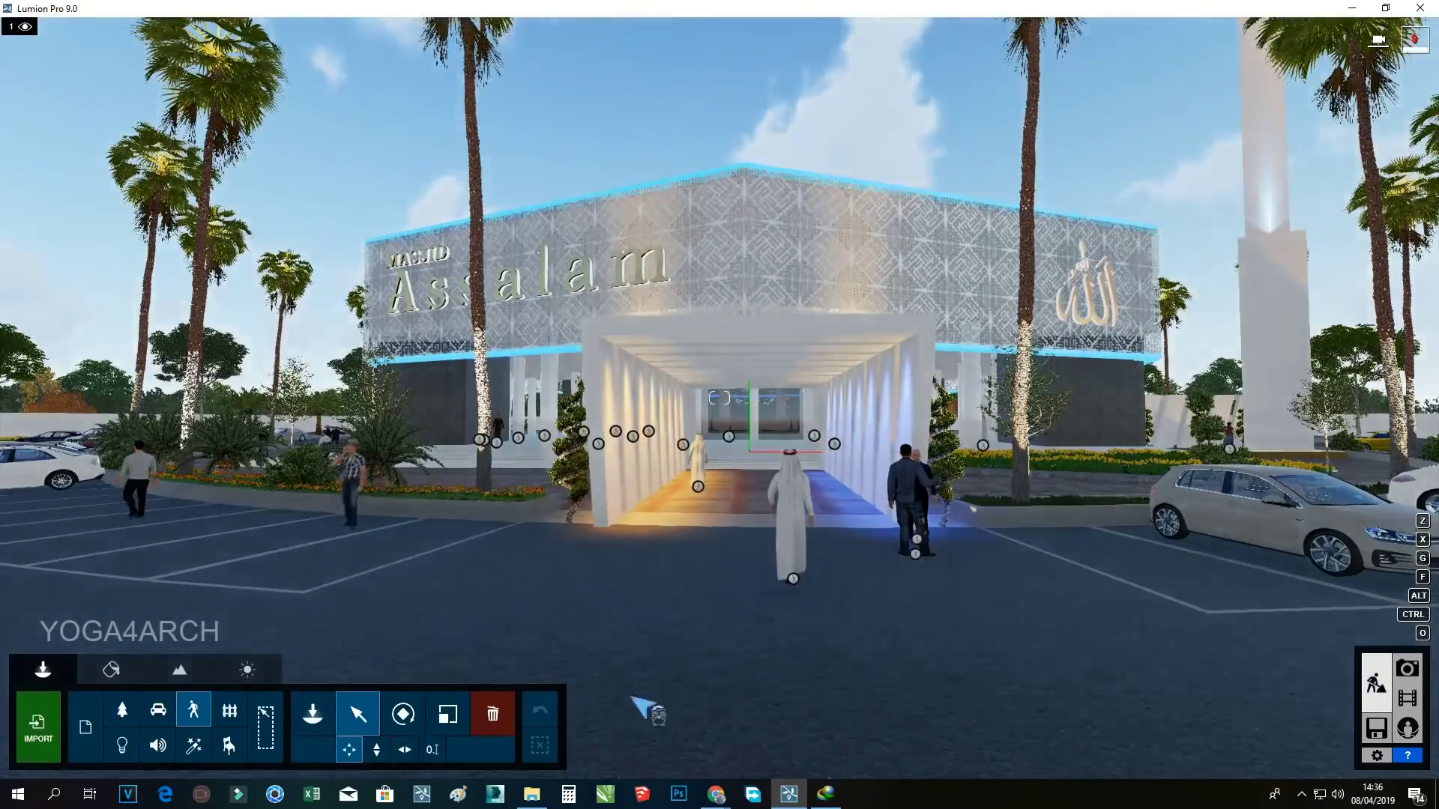
{"action": "left_click", "coordinate": [180, 700]}
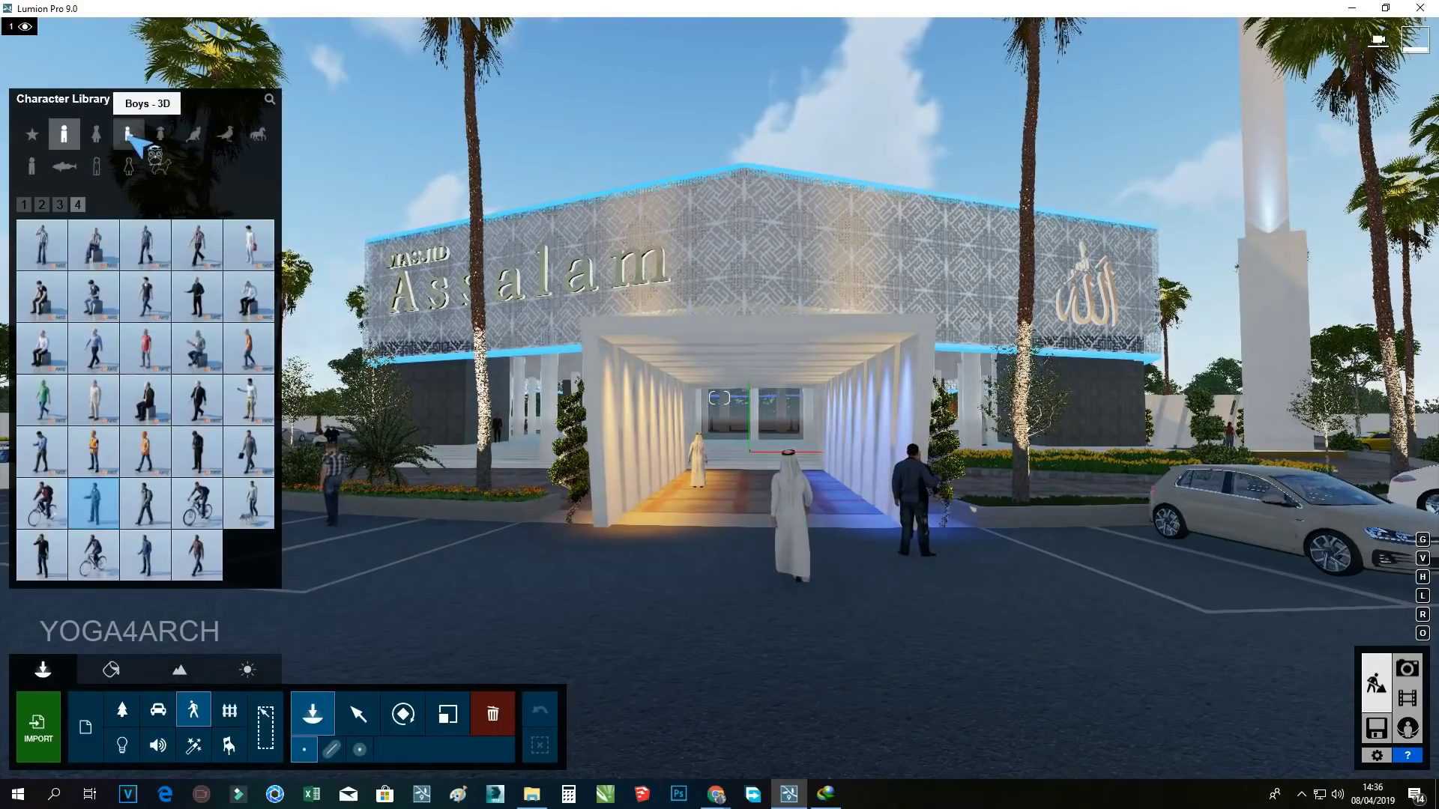
{"action": "left_click", "coordinate": [217, 119]}
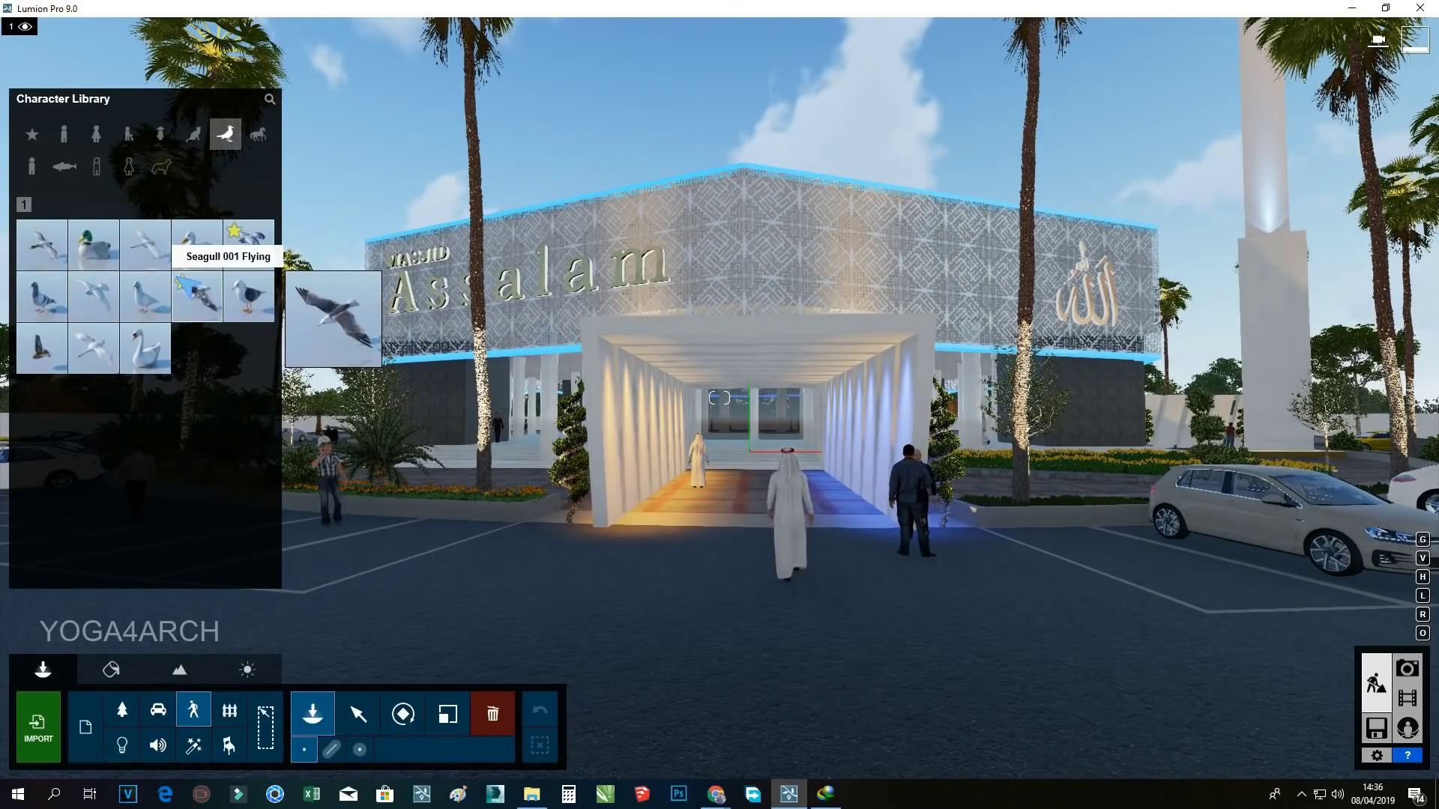
{"action": "left_click", "coordinate": [196, 296]}
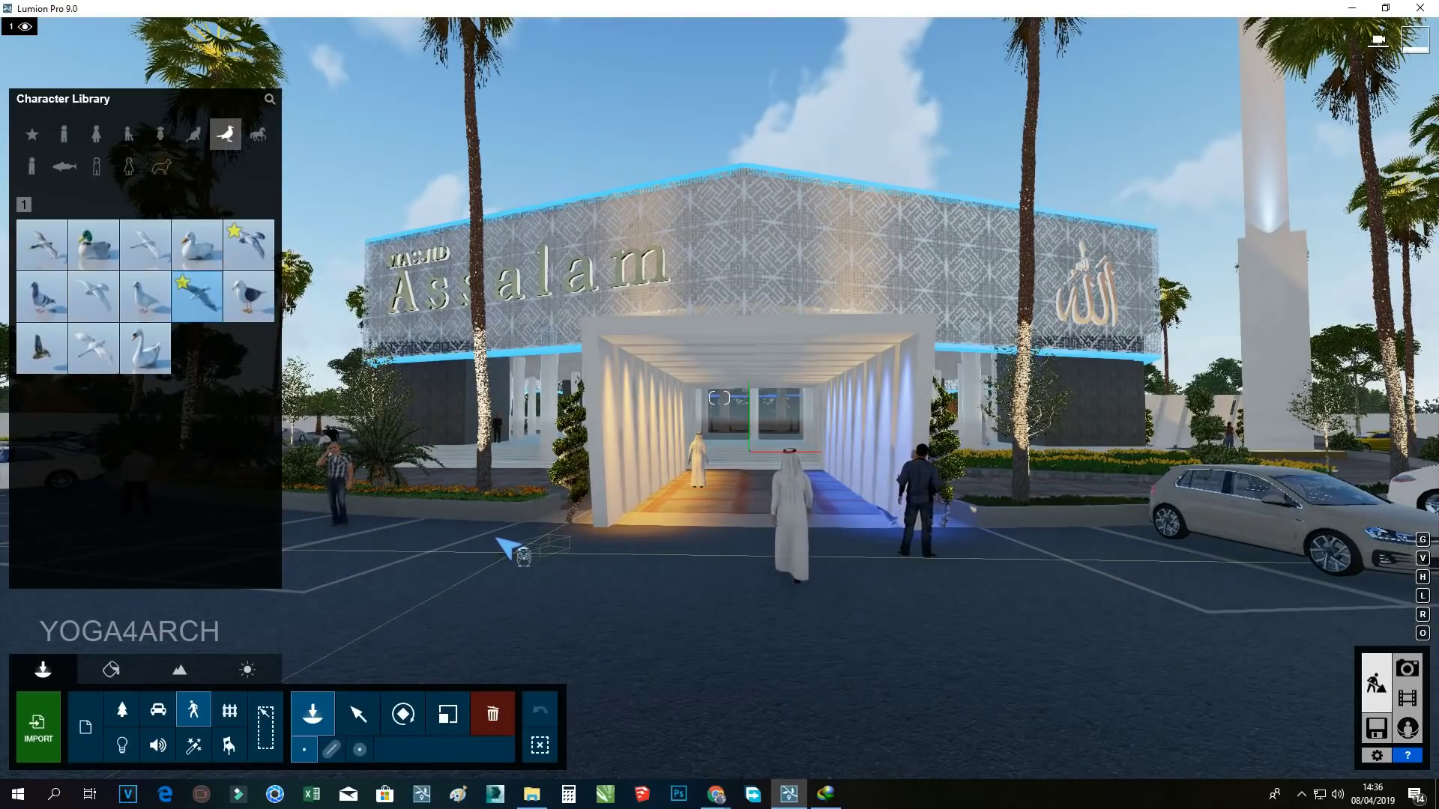
{"action": "key", "text": "m"}
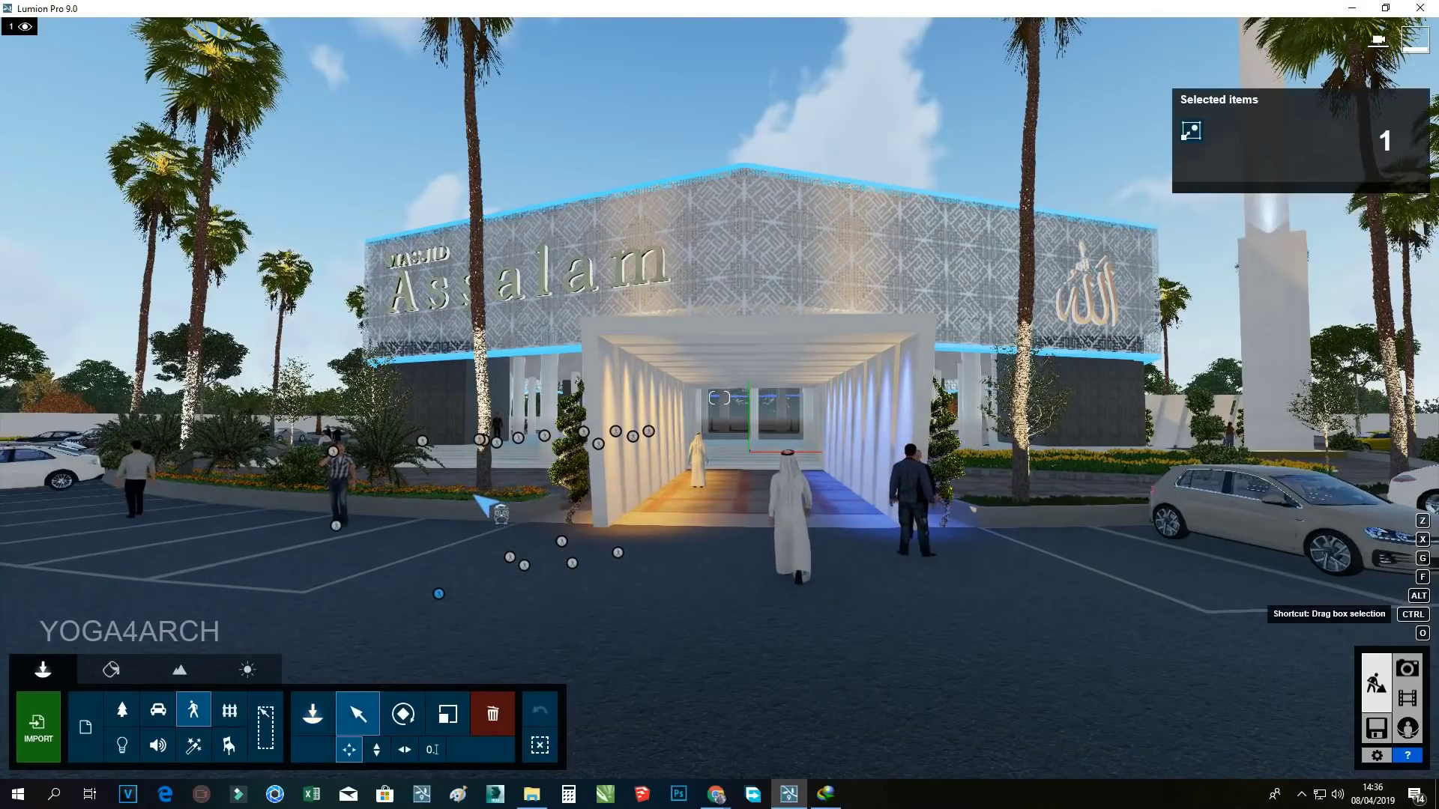
{"action": "left_click_drag", "start_coordinate": [609, 580], "coordinate": [608, 581], "text": "ctrl"}
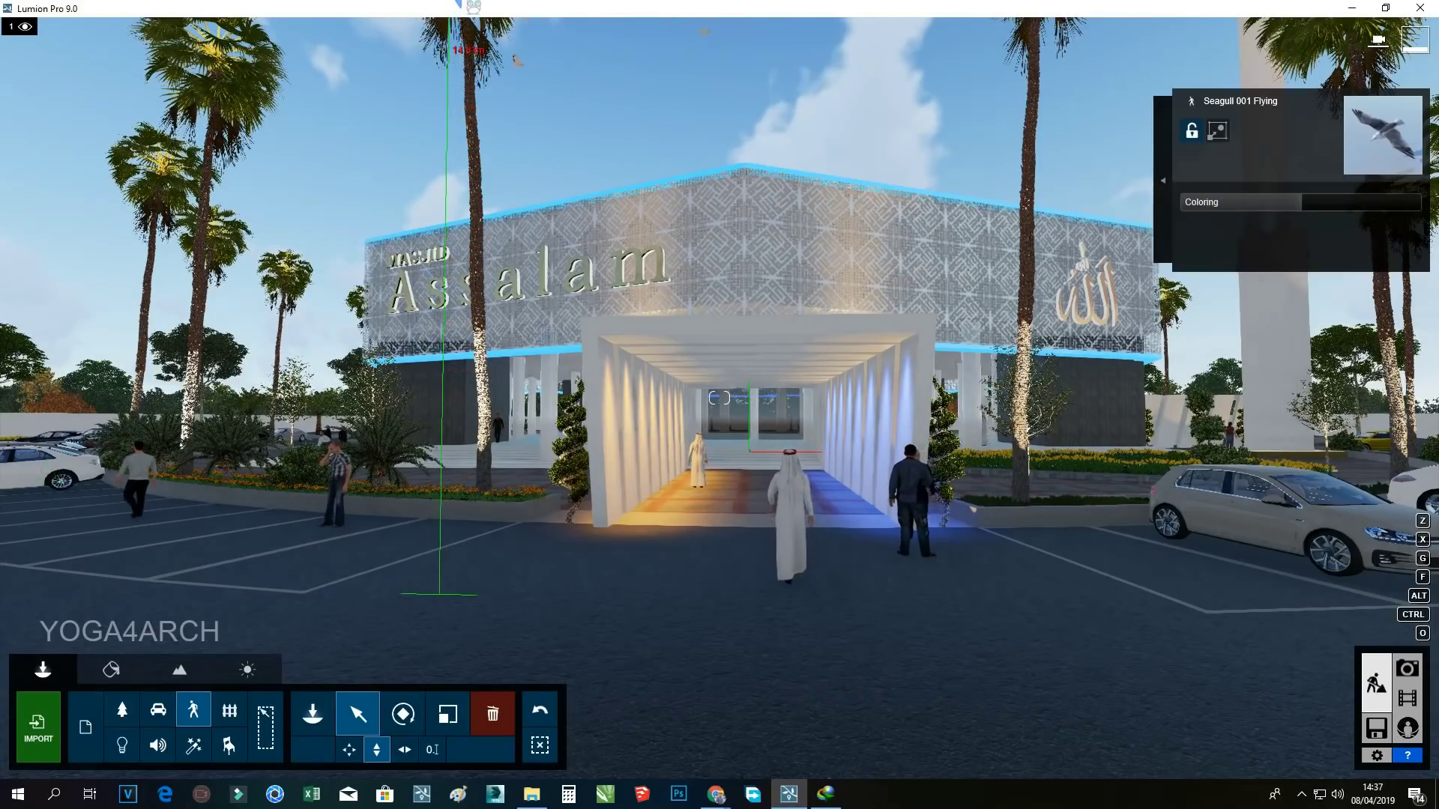
Play the updated 2 - Clip preview in Movie mode, then bring up its Render Movie options
{"action": "left_click", "coordinate": [1396, 691]}
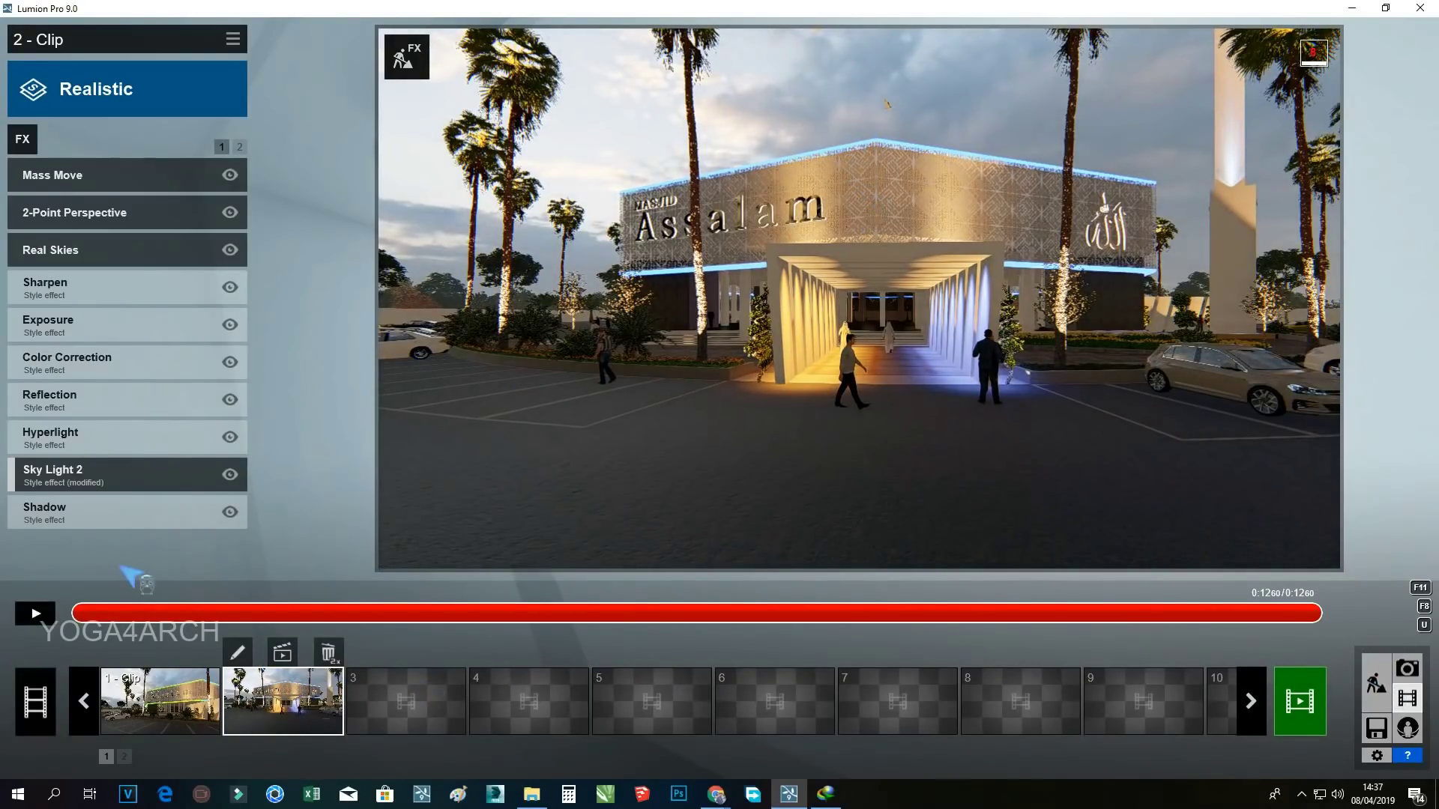
{"action": "left_click", "coordinate": [33, 610]}
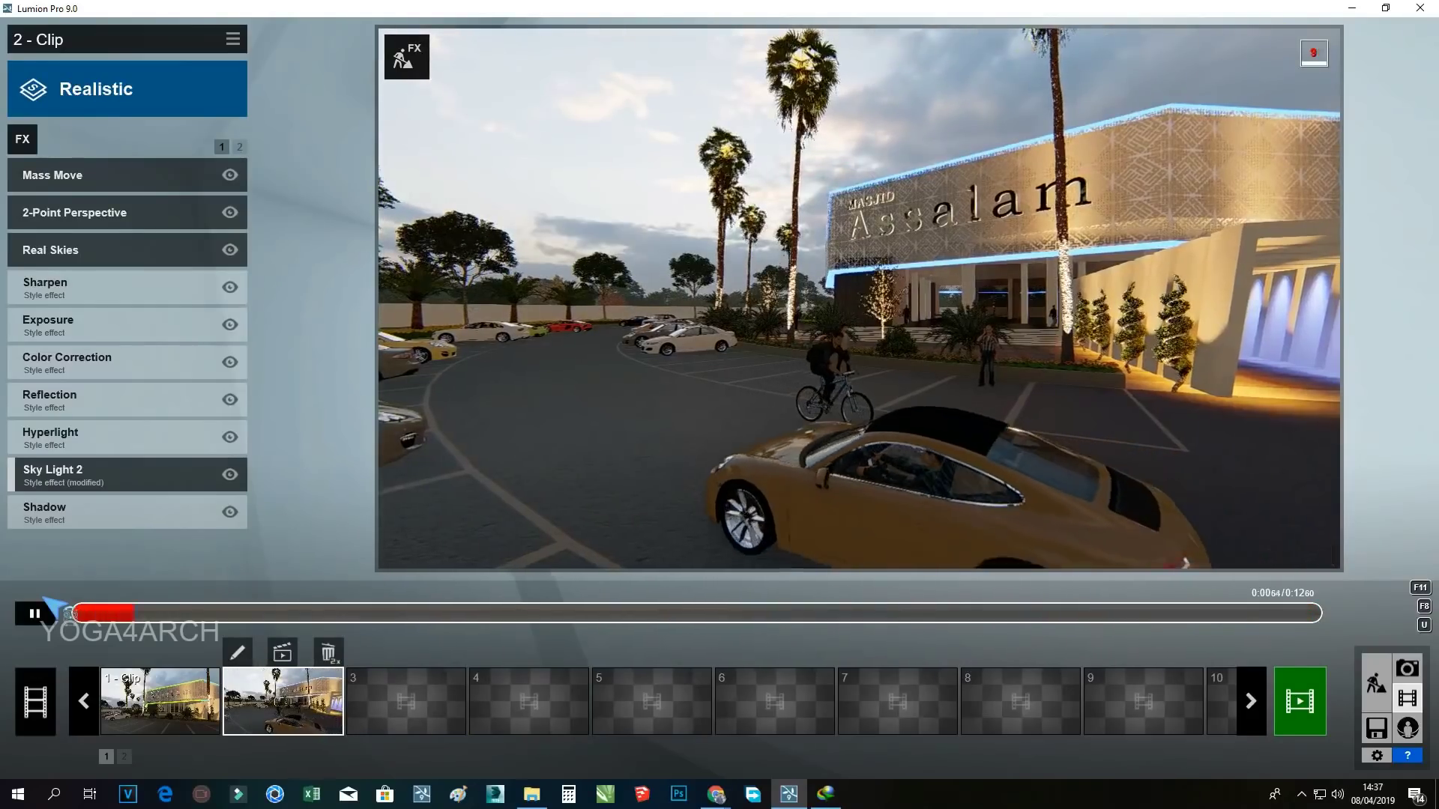
{"action": "left_click", "coordinate": [279, 650]}
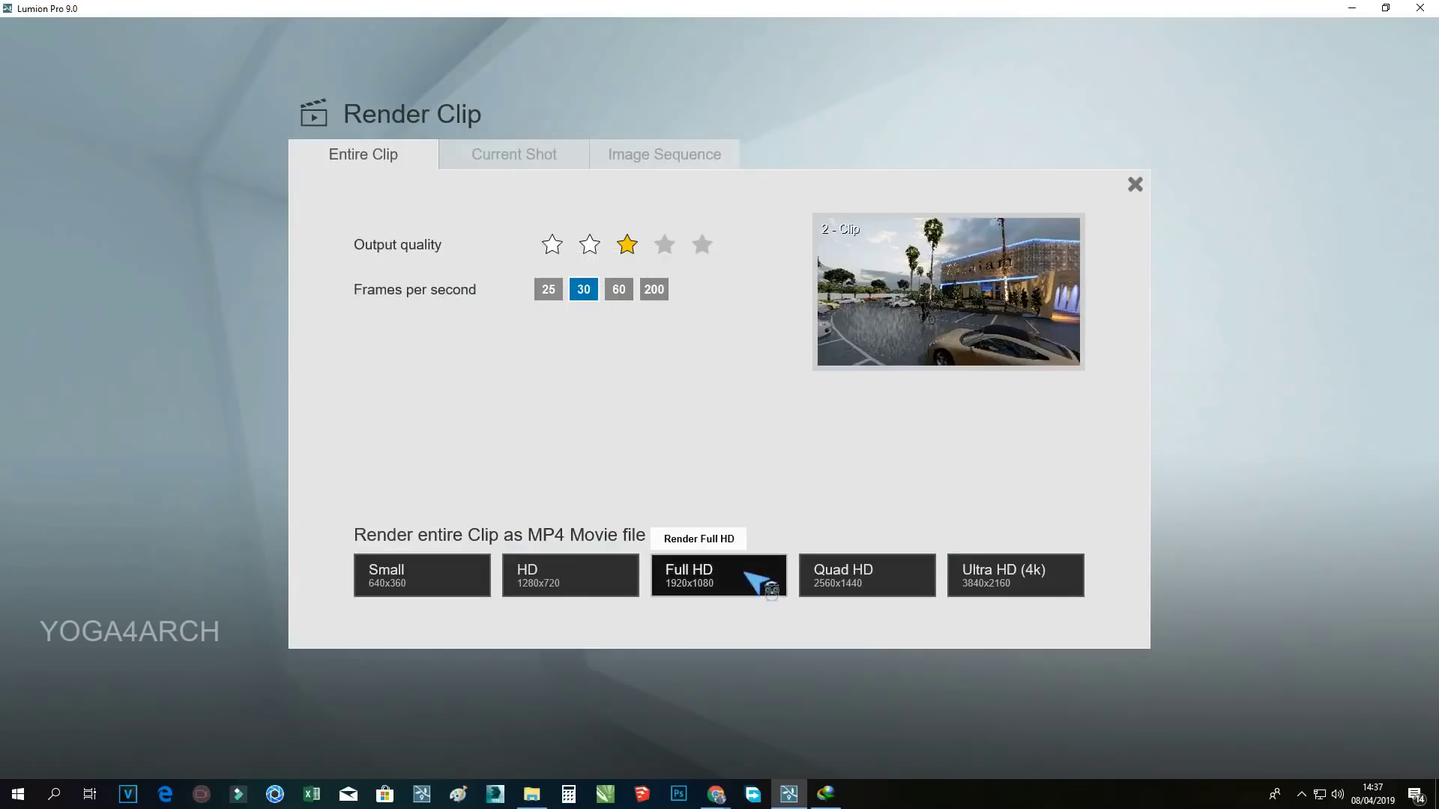
Start a Full HD 1920x1080 MP4 render of 2 - Clip saved as '1', then cancel it
{"action": "left_click", "coordinate": [745, 573]}
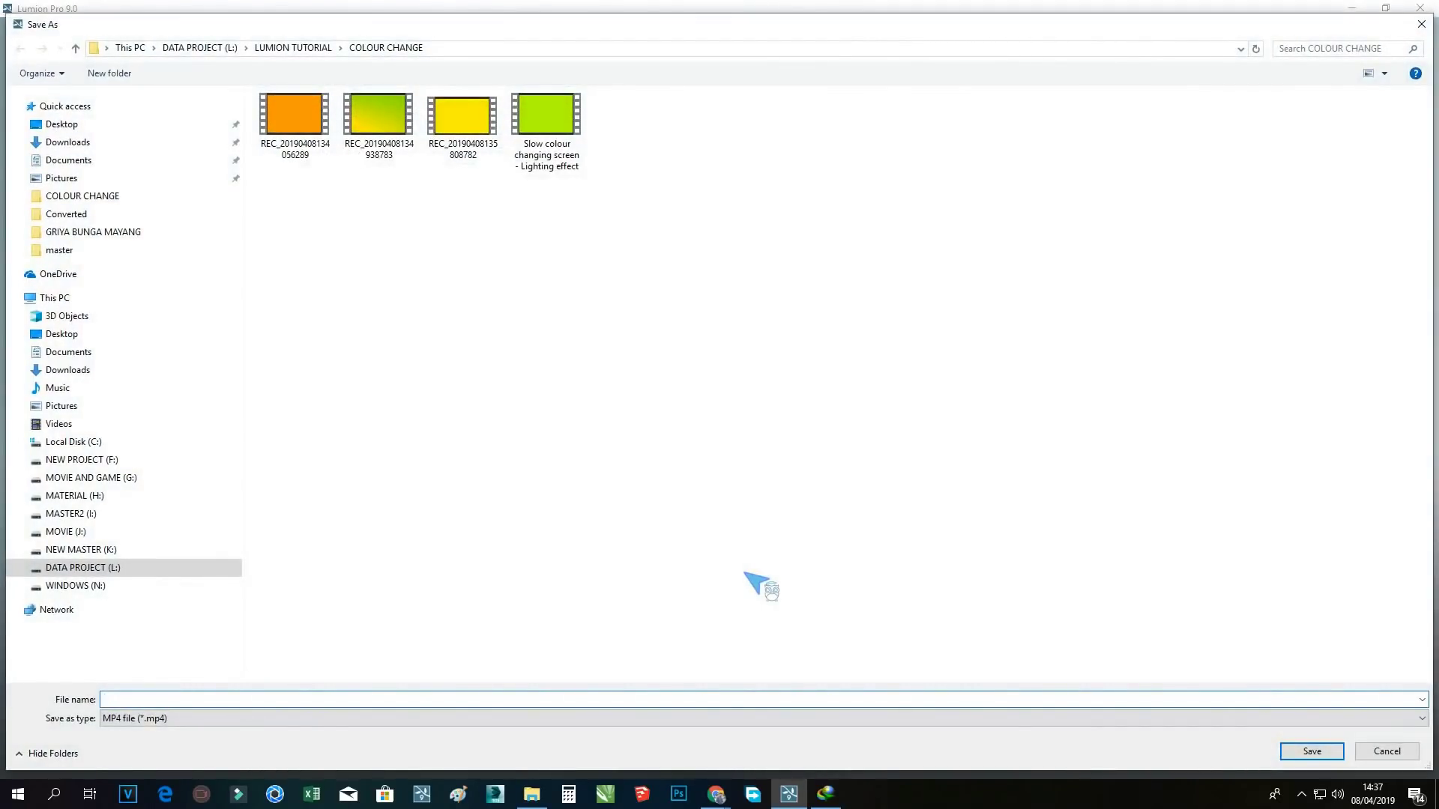
{"action": "left_click", "coordinate": [1290, 745]}
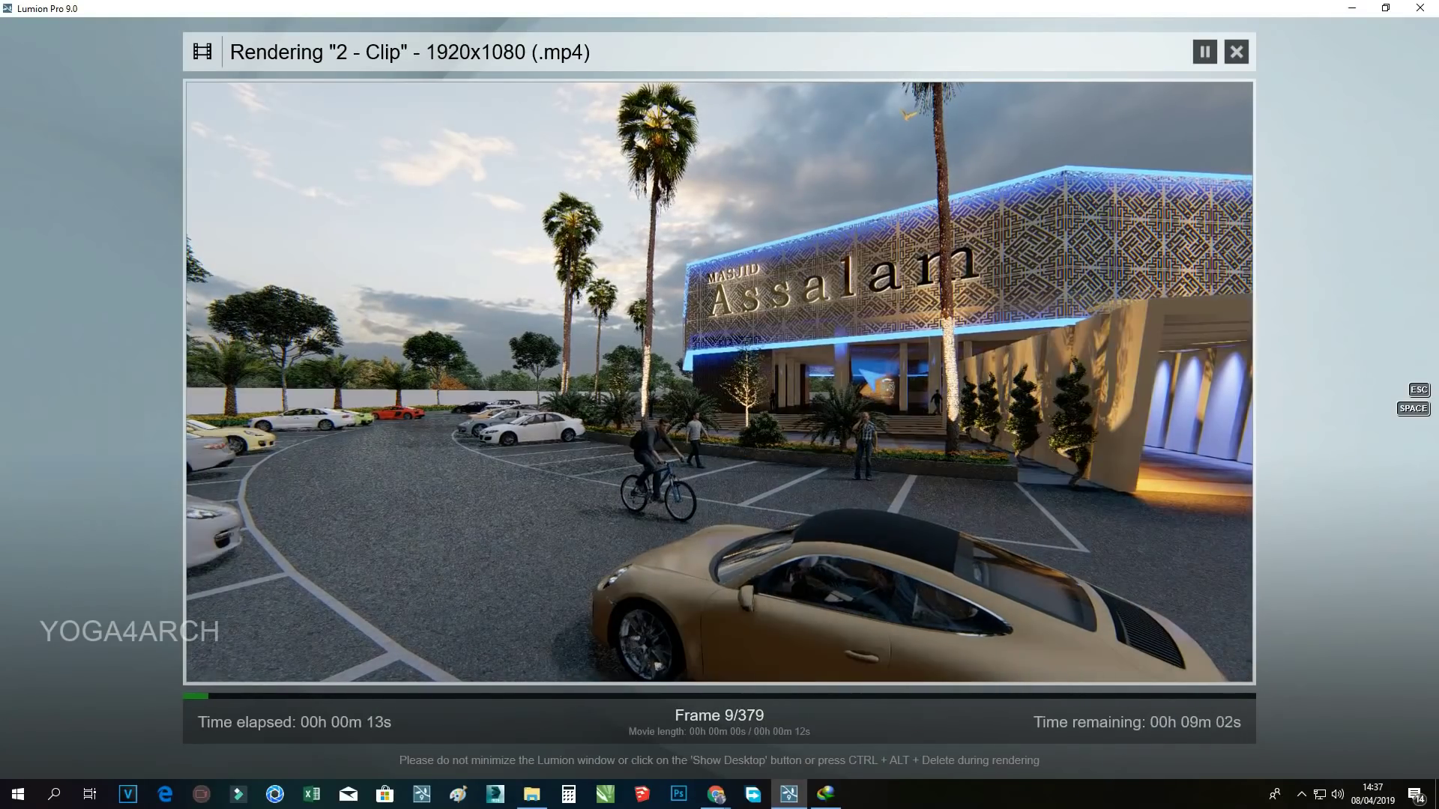
{"action": "key", "text": "Escape"}
Dismiss the cancellation notice and add a reflection plane across the mosque's glass entrance canopy
{"action": "left_click", "coordinate": [1135, 639]}
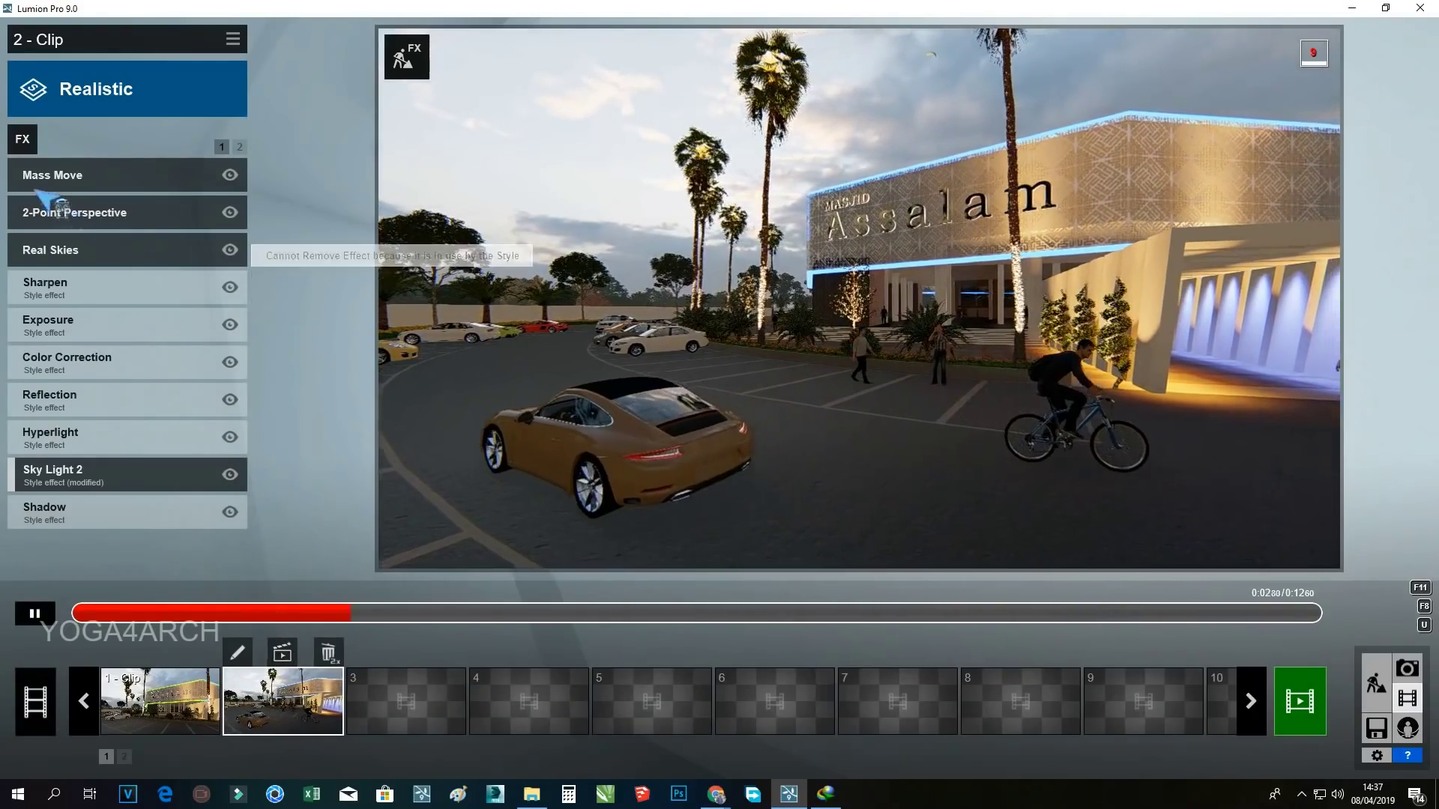
{"action": "left_click", "coordinate": [85, 393]}
{"action": "left_click", "coordinate": [57, 222]}
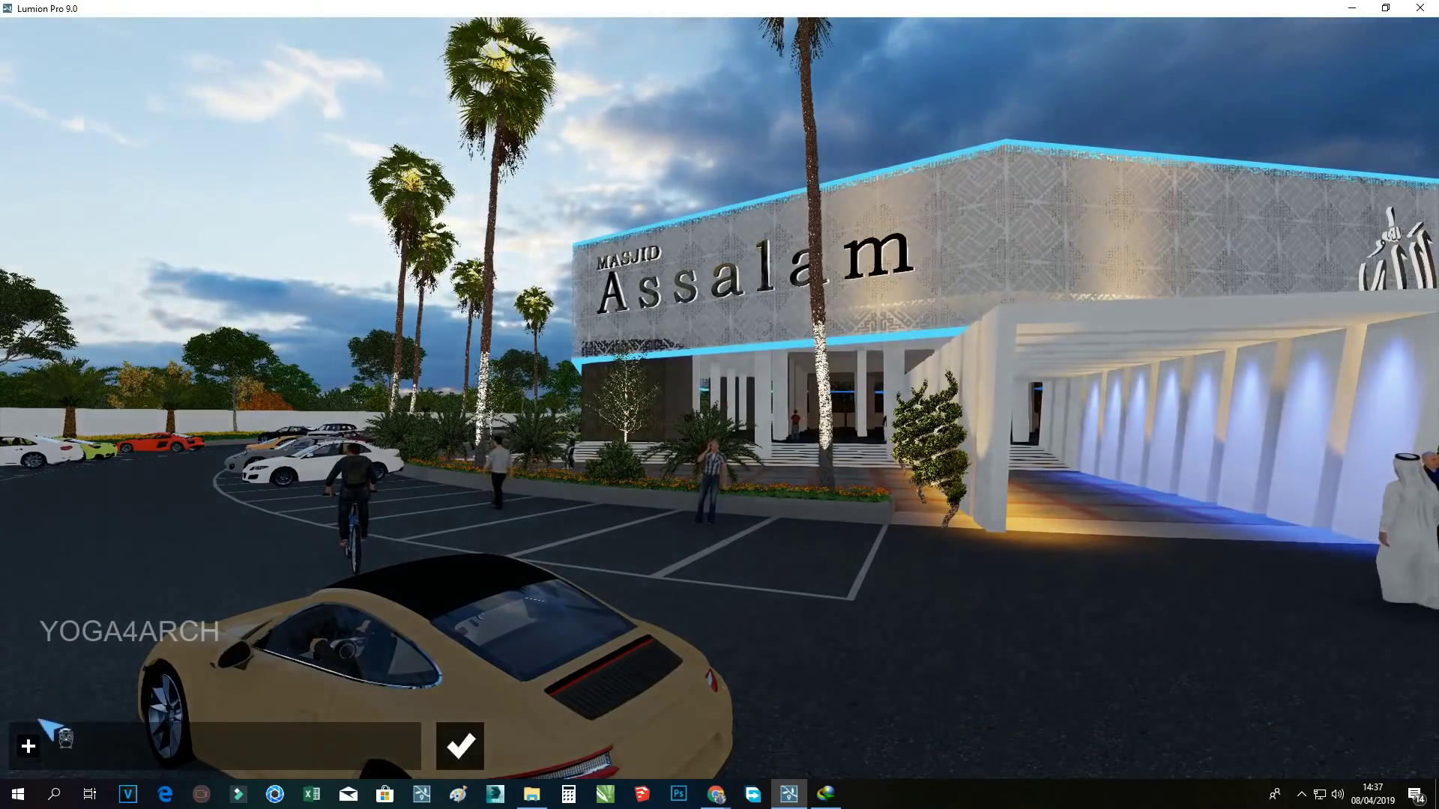
{"action": "left_click", "coordinate": [26, 746]}
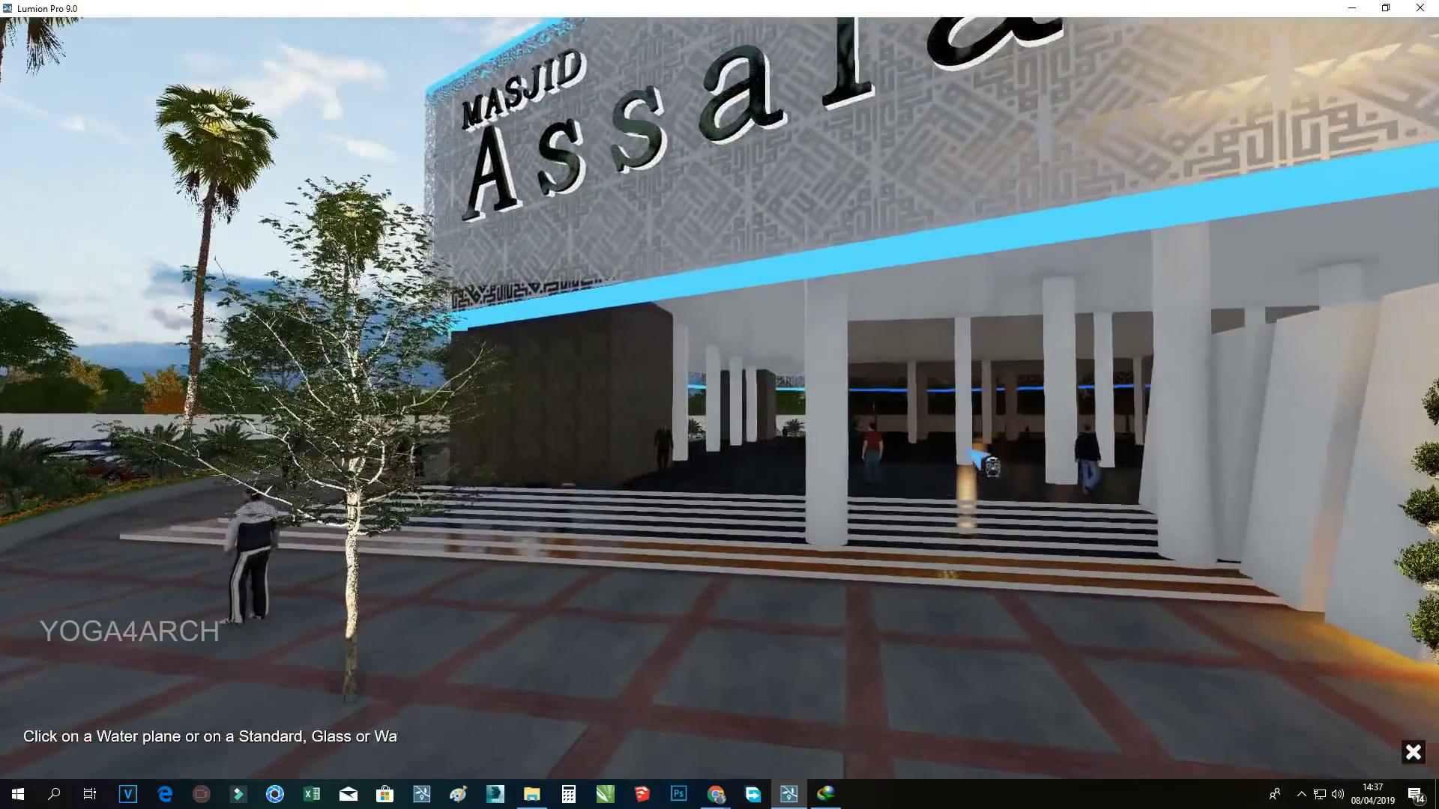
{"action": "left_click", "coordinate": [998, 388]}
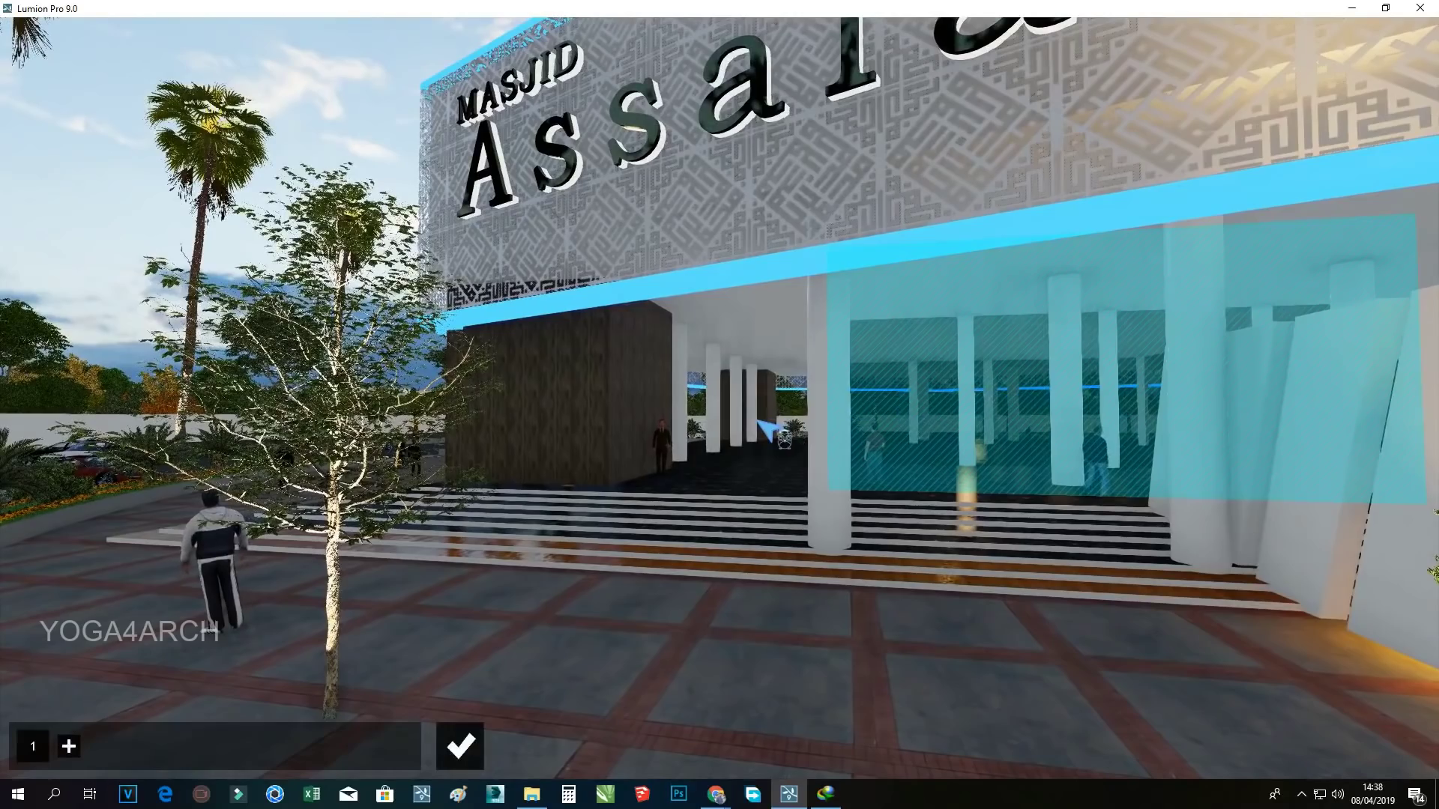
{"action": "scroll", "coordinate": [765, 427], "scroll_direction": "down", "scroll_amount": 10}
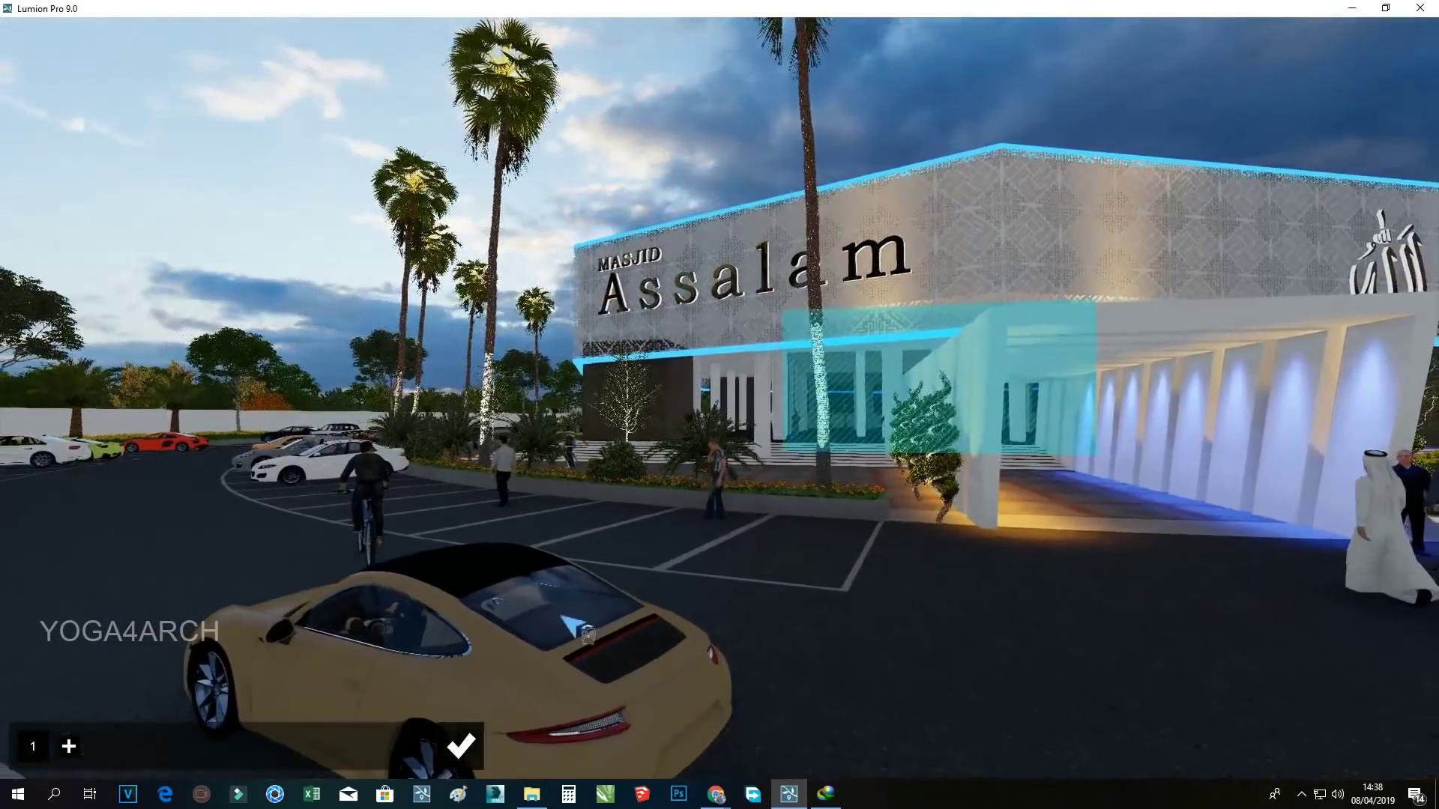
{"action": "left_click", "coordinate": [460, 742]}
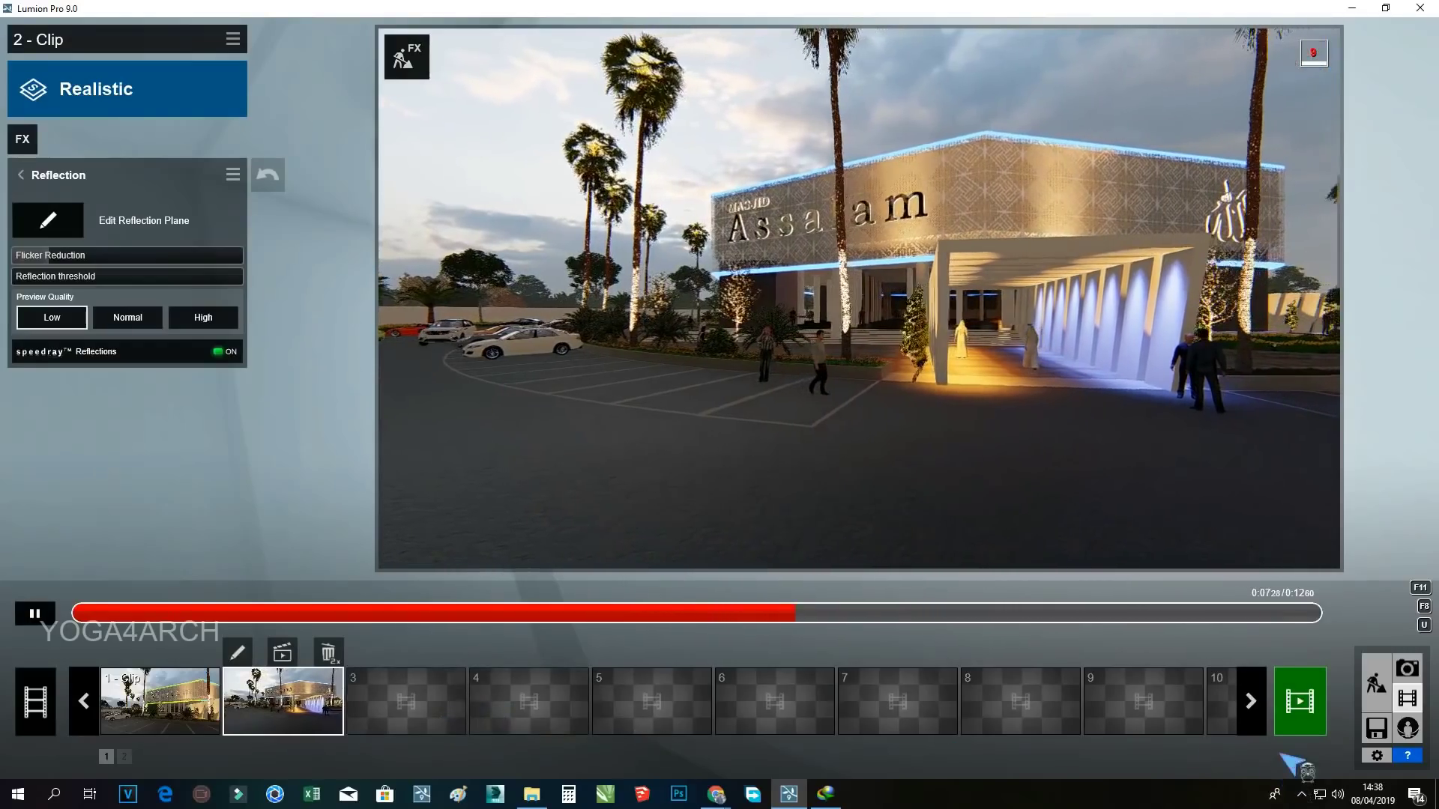
Render the entire 2 - Clip at Full HD MP4, overwriting the existing video file '1'
{"action": "left_click", "coordinate": [285, 652]}
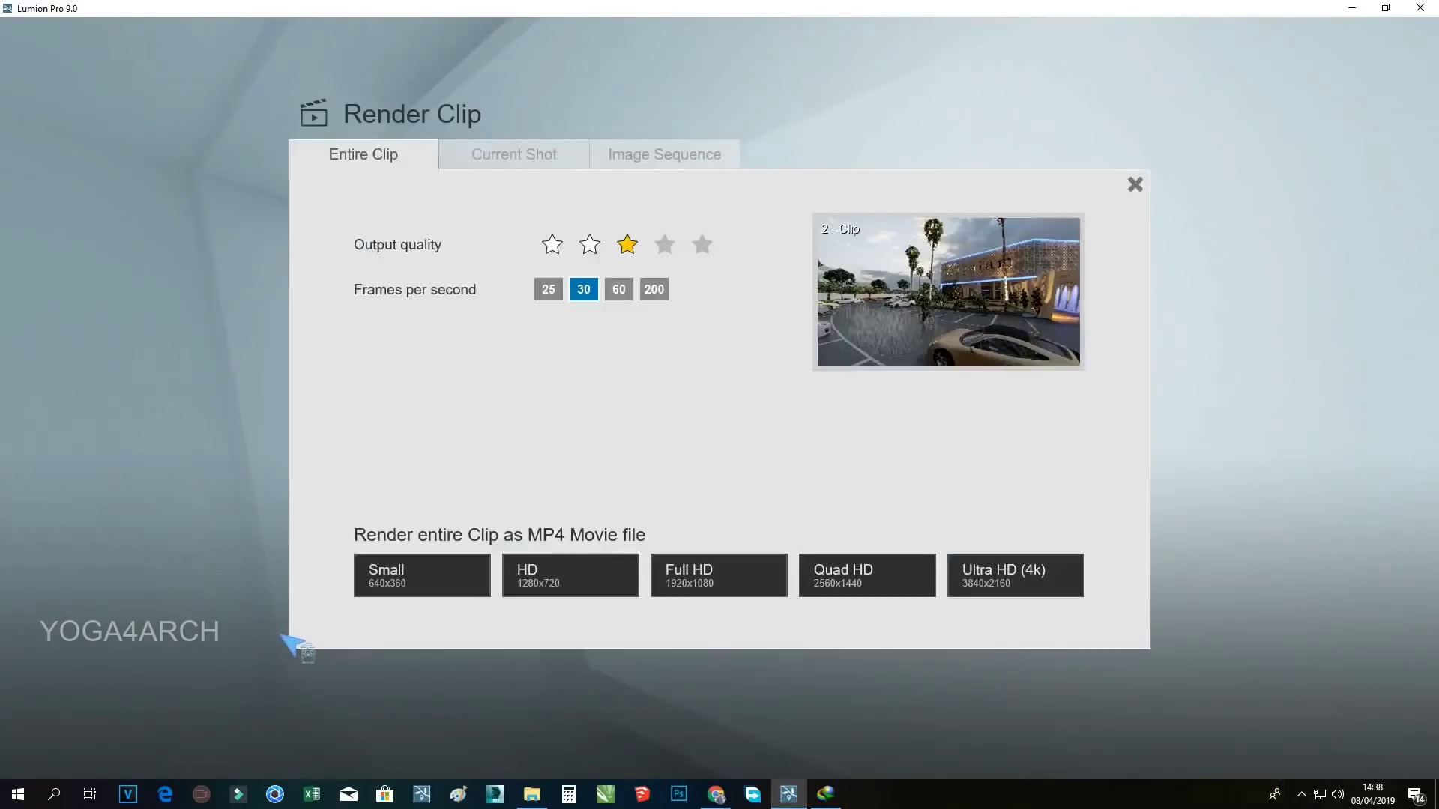
{"action": "left_click", "coordinate": [727, 578]}
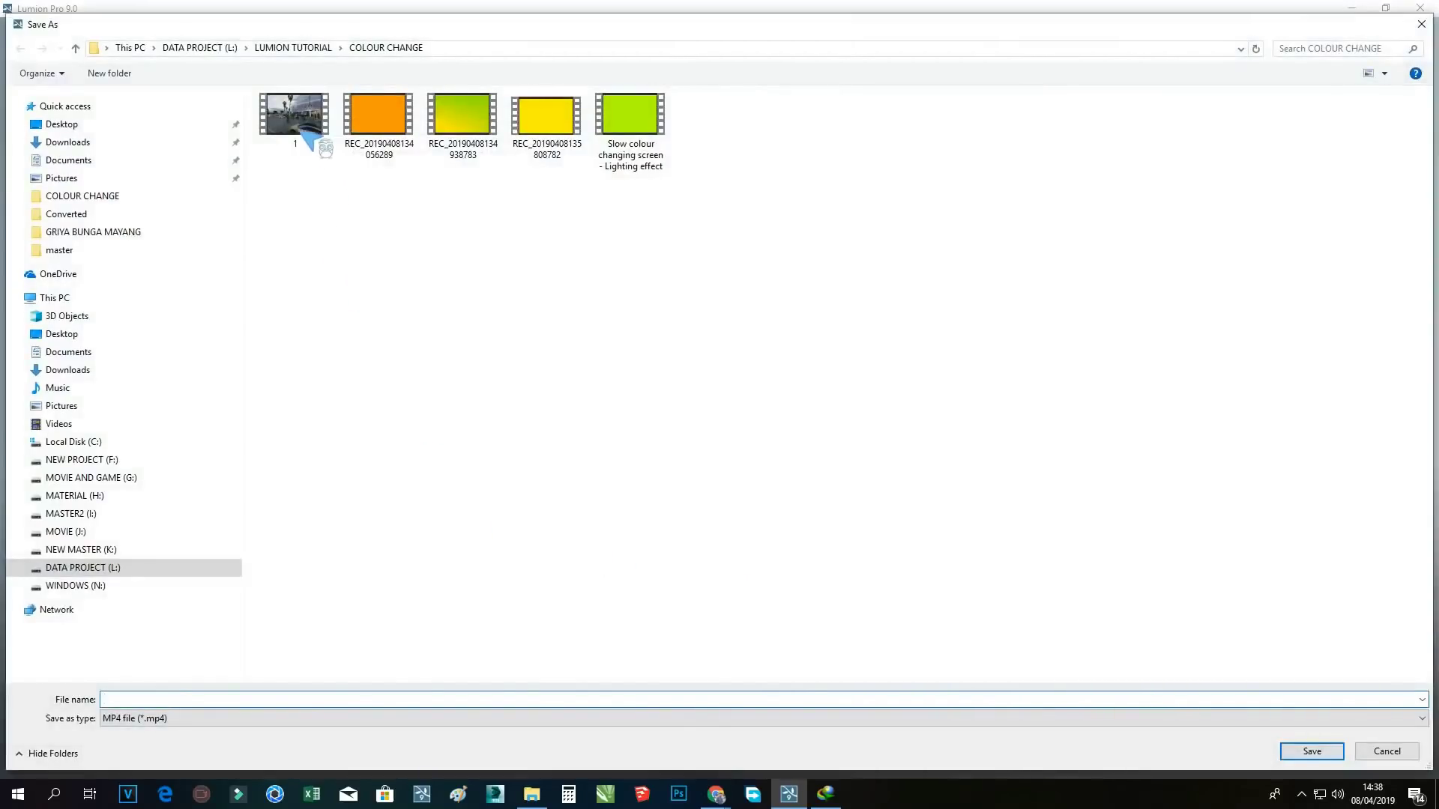
{"action": "double_click", "coordinate": [302, 133]}
{"action": "left_click", "coordinate": [741, 448]}
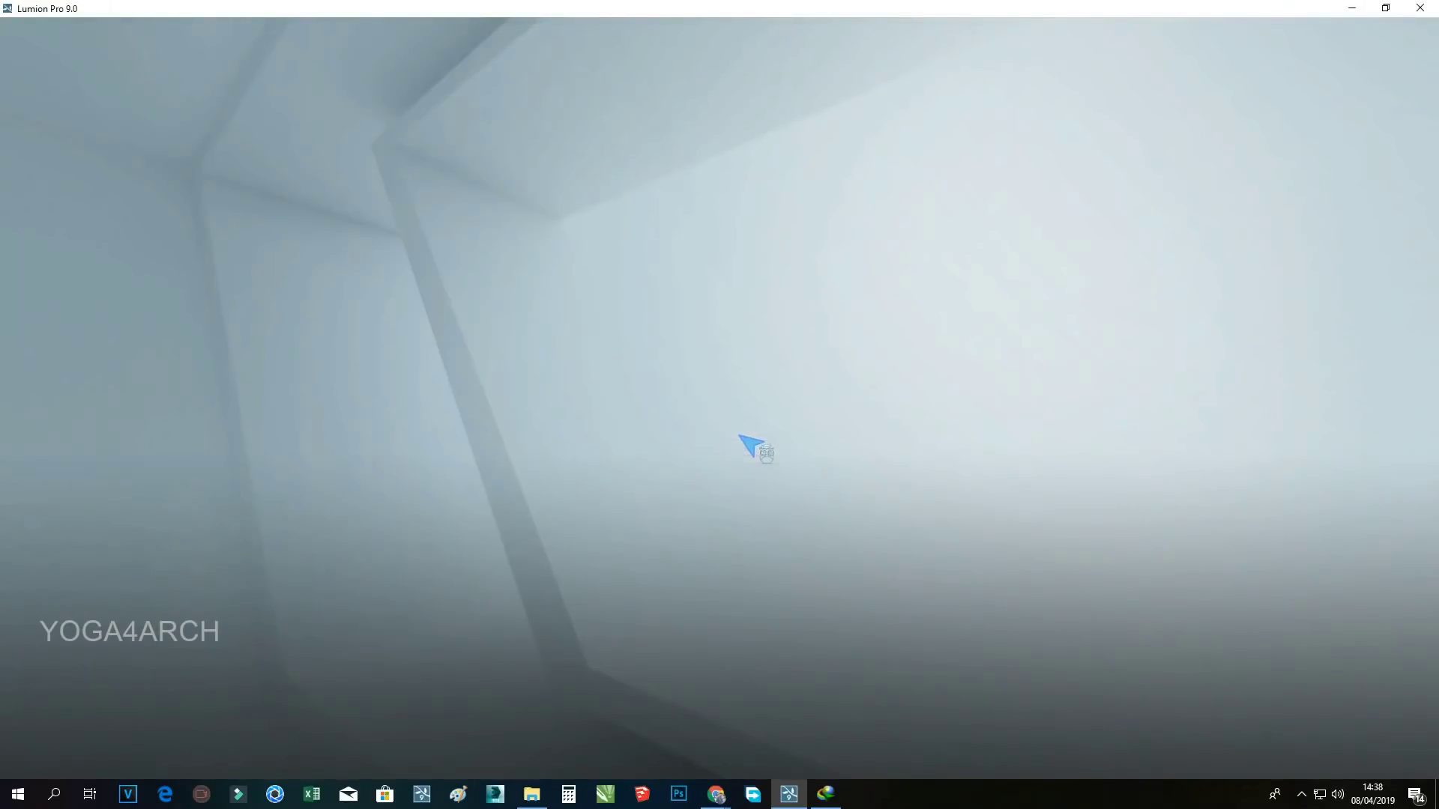